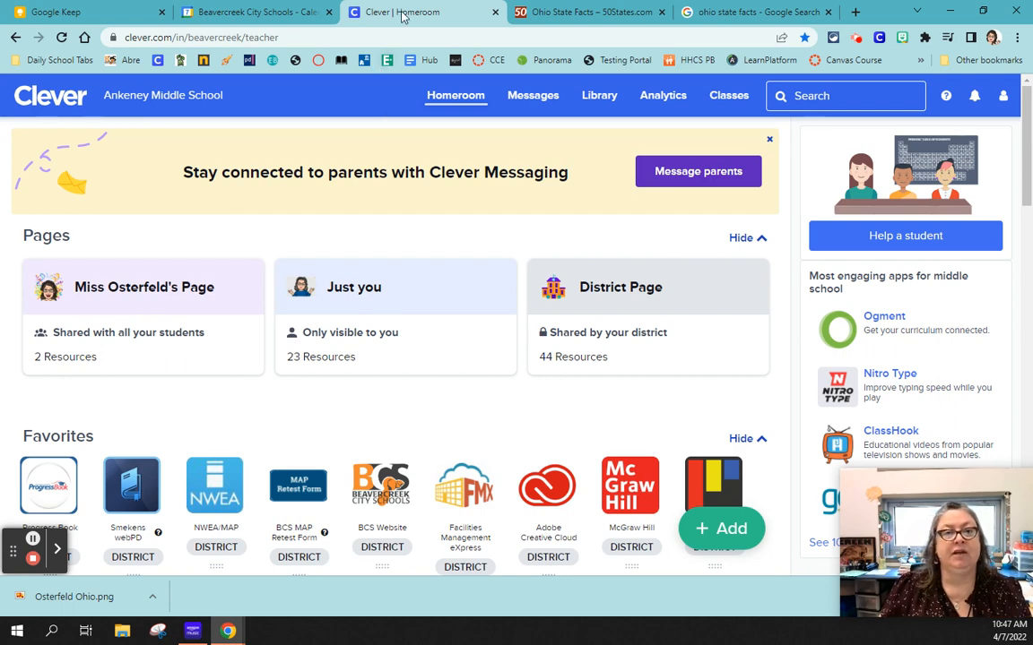
- Search the Clever resources for "canva" and open Canva from them
{"action": "left_click", "coordinate": [823, 96]}
{"action": "type", "text": "canva"}
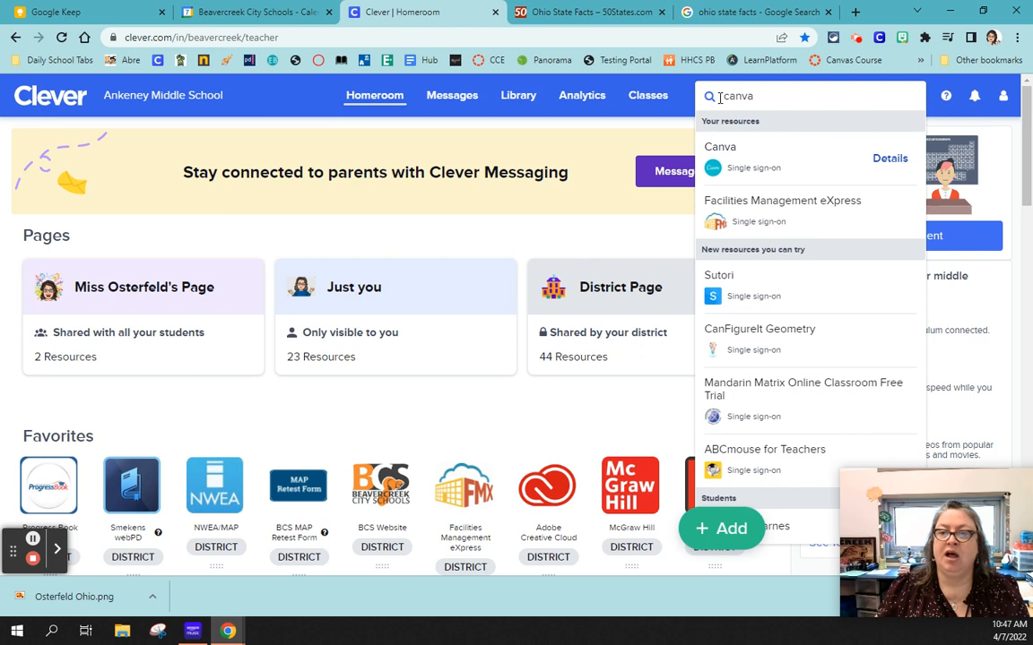
{"action": "left_click", "coordinate": [755, 173]}
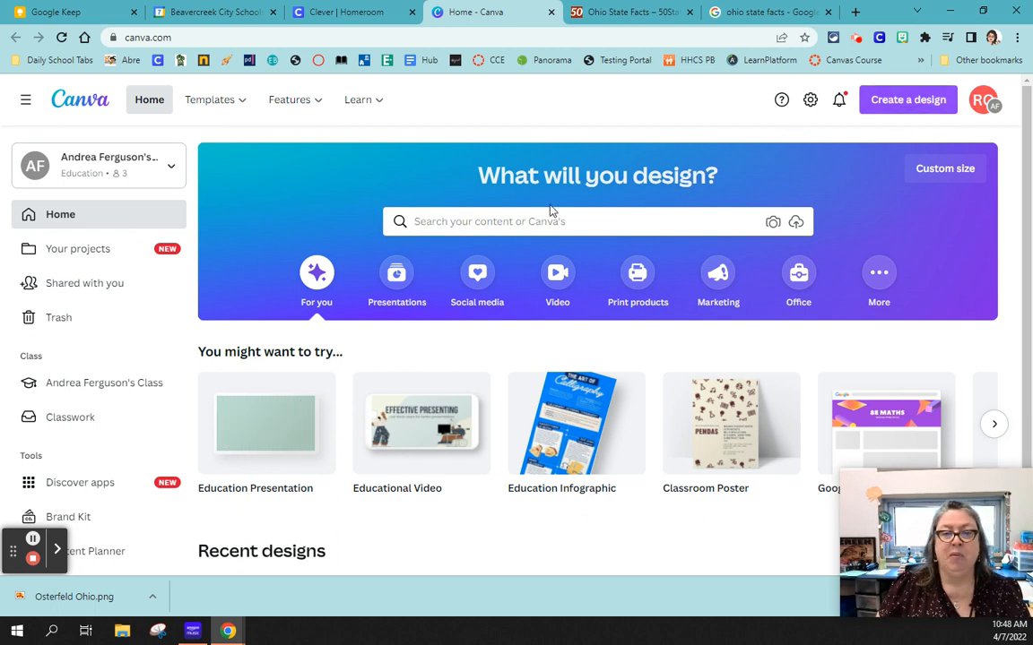
- Search the templates for "flyer" and look through the available flyer designs
{"action": "scroll", "coordinate": [515, 345], "scroll_direction": "down", "scroll_amount": 1}
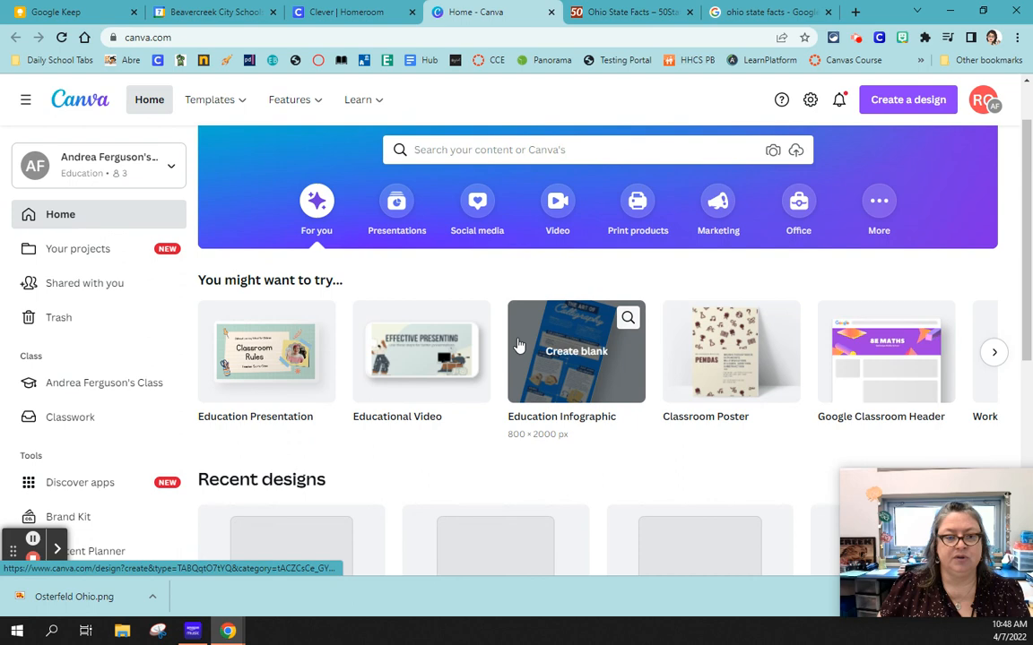
{"action": "scroll", "coordinate": [511, 323], "scroll_direction": "up", "scroll_amount": 1}
{"action": "left_click", "coordinate": [487, 221]}
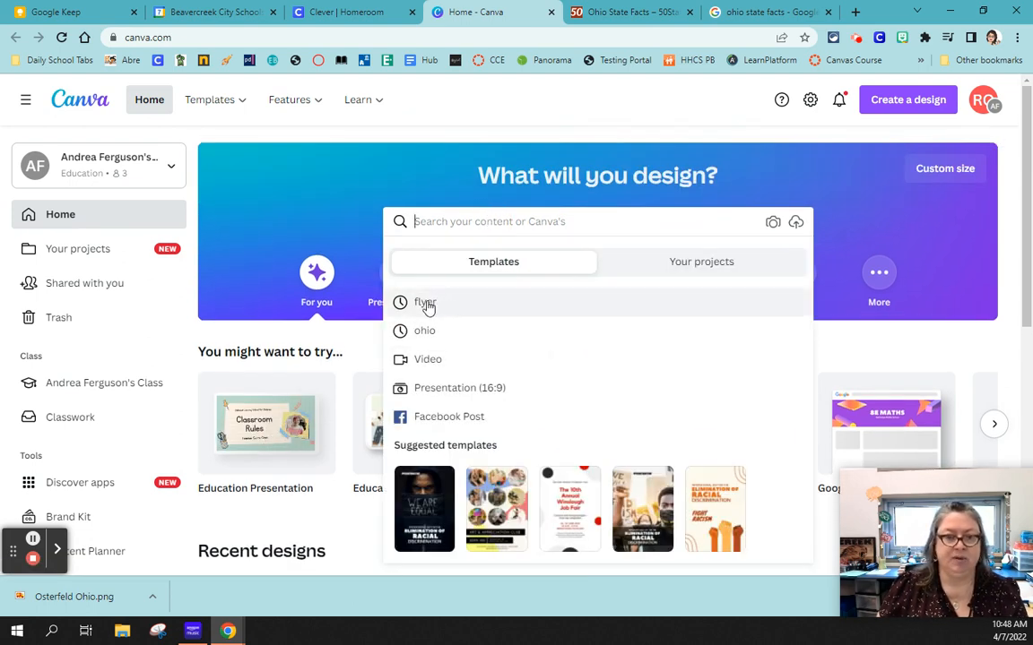
{"action": "left_click", "coordinate": [424, 302]}
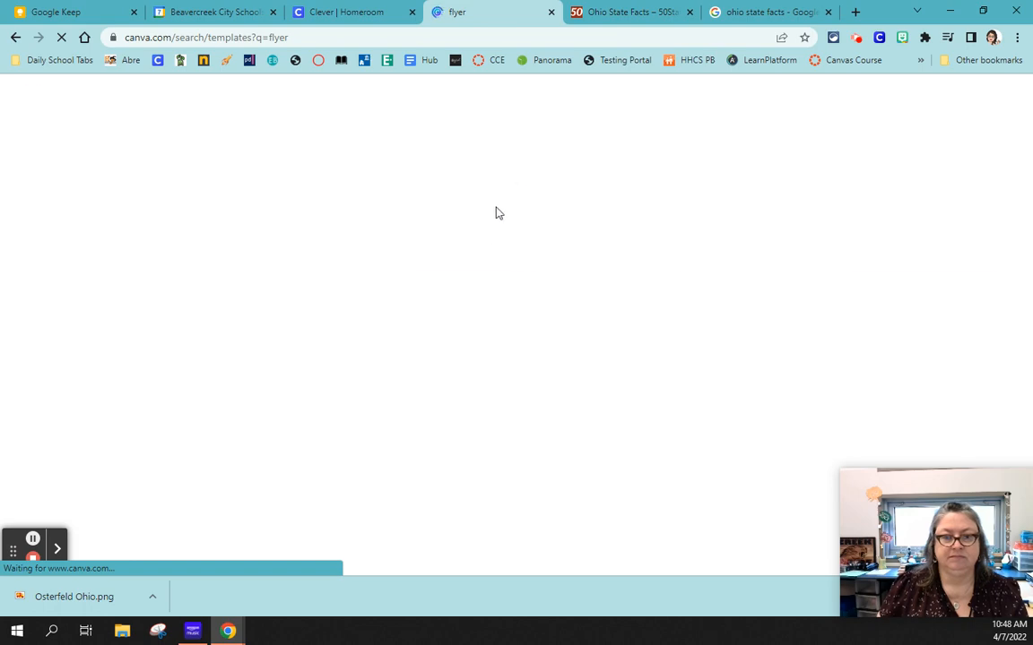
{"action": "scroll", "coordinate": [502, 219], "scroll_direction": "down", "scroll_amount": 4}
{"action": "scroll", "coordinate": [553, 229], "scroll_direction": "down", "scroll_amount": 10}
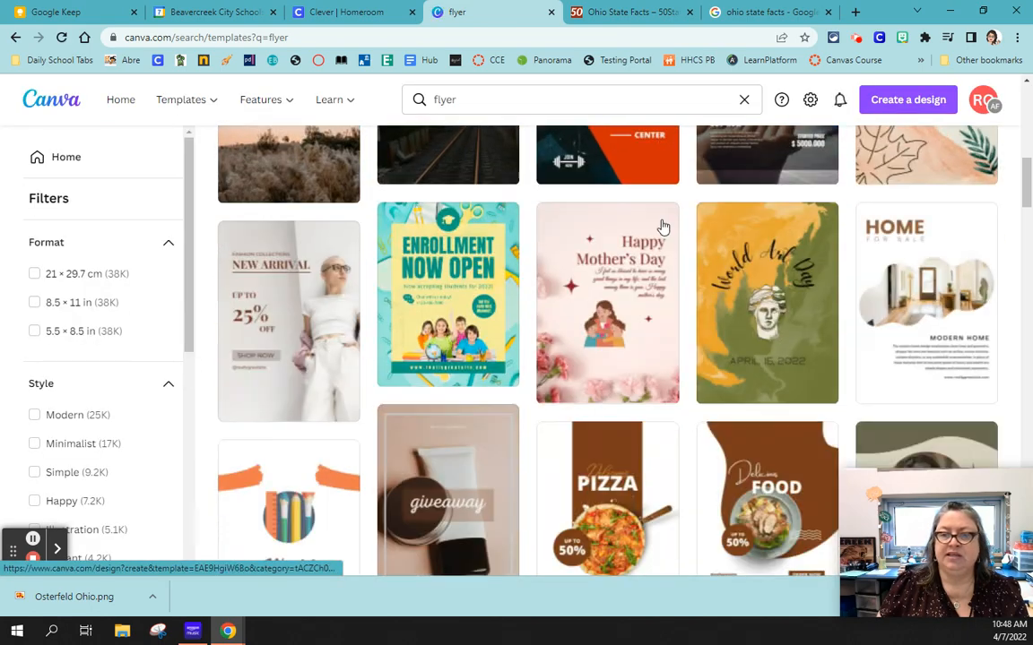
{"action": "scroll", "coordinate": [434, 328], "scroll_direction": "down", "scroll_amount": 1}
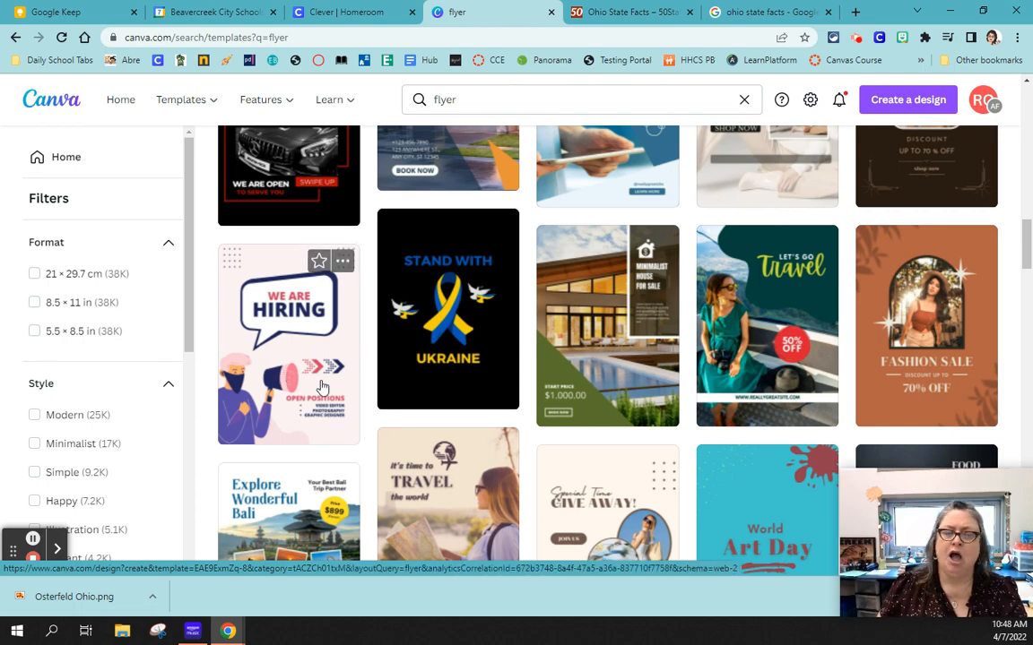
{"action": "scroll", "coordinate": [322, 387], "scroll_direction": "down", "scroll_amount": 4}
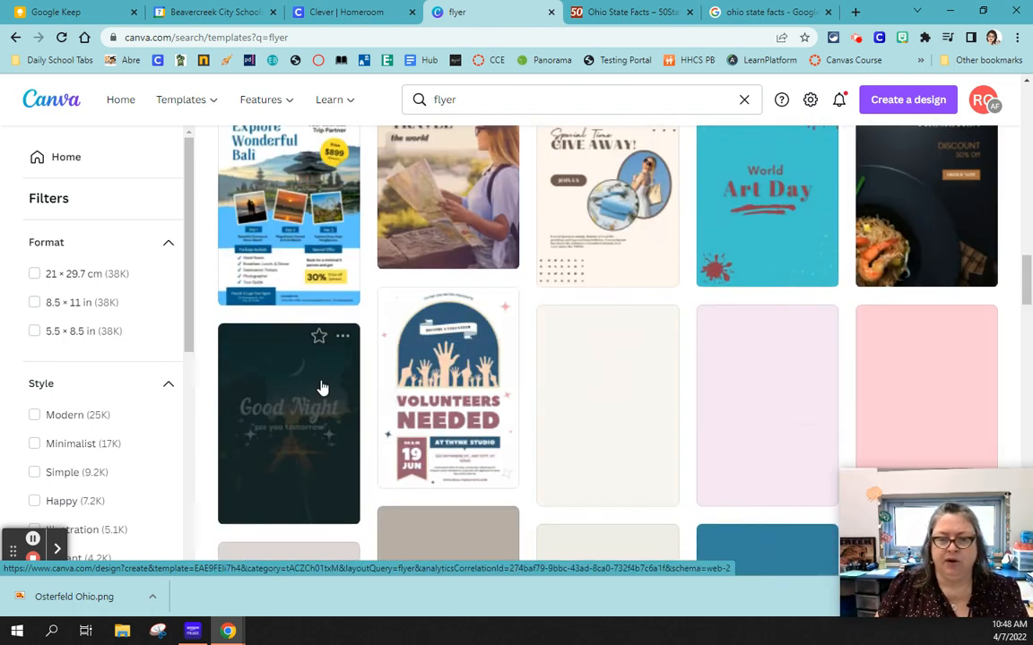
{"action": "scroll", "coordinate": [445, 258], "scroll_direction": "up", "scroll_amount": 2}
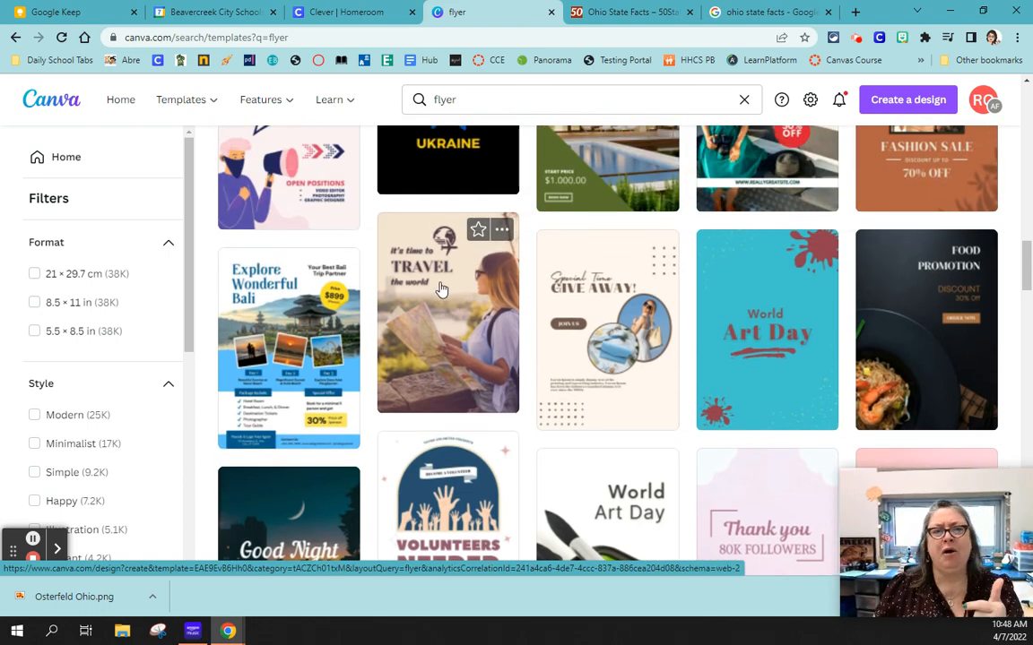
{"action": "scroll", "coordinate": [445, 323], "scroll_direction": "up", "scroll_amount": 3}
{"action": "scroll", "coordinate": [807, 345], "scroll_direction": "down", "scroll_amount": 6}
{"action": "scroll", "coordinate": [776, 343], "scroll_direction": "down", "scroll_amount": 6}
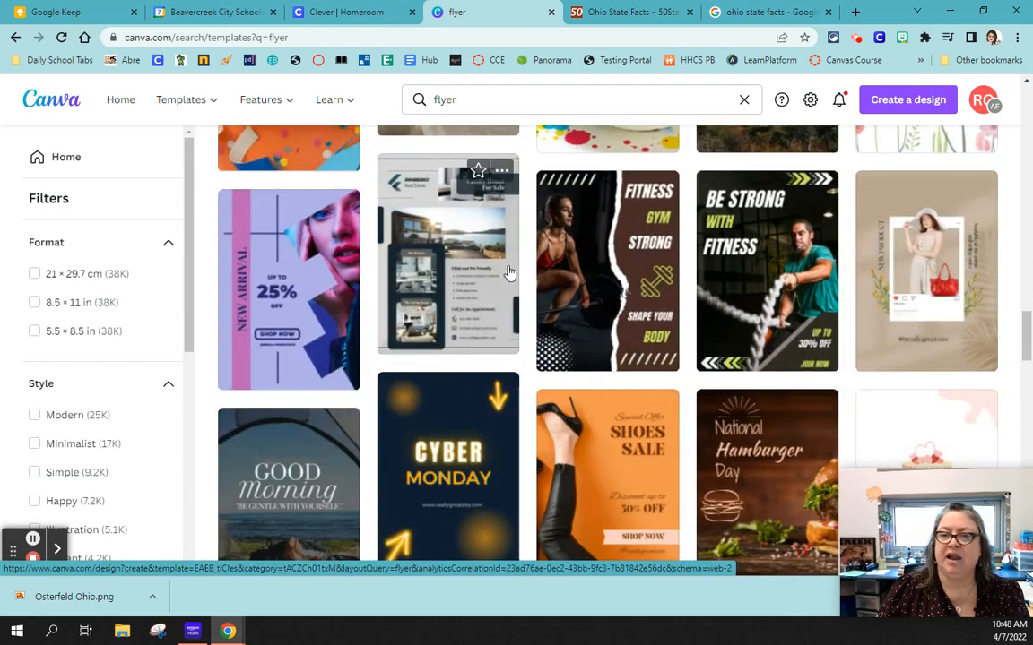
{"action": "scroll", "coordinate": [507, 265], "scroll_direction": "up", "scroll_amount": 20}
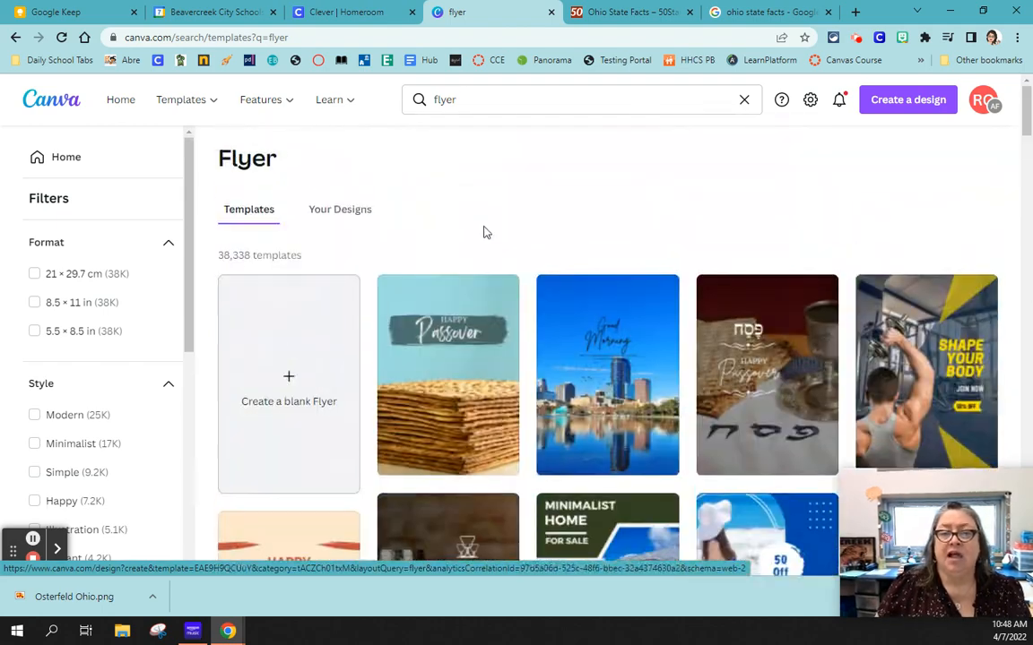
- Search the templates for "ohio" and open the light blue design with the navy Ohio map and red location pin
{"action": "left_click", "coordinate": [466, 99]}
{"action": "mouse_move", "coordinate": [350, 100]}
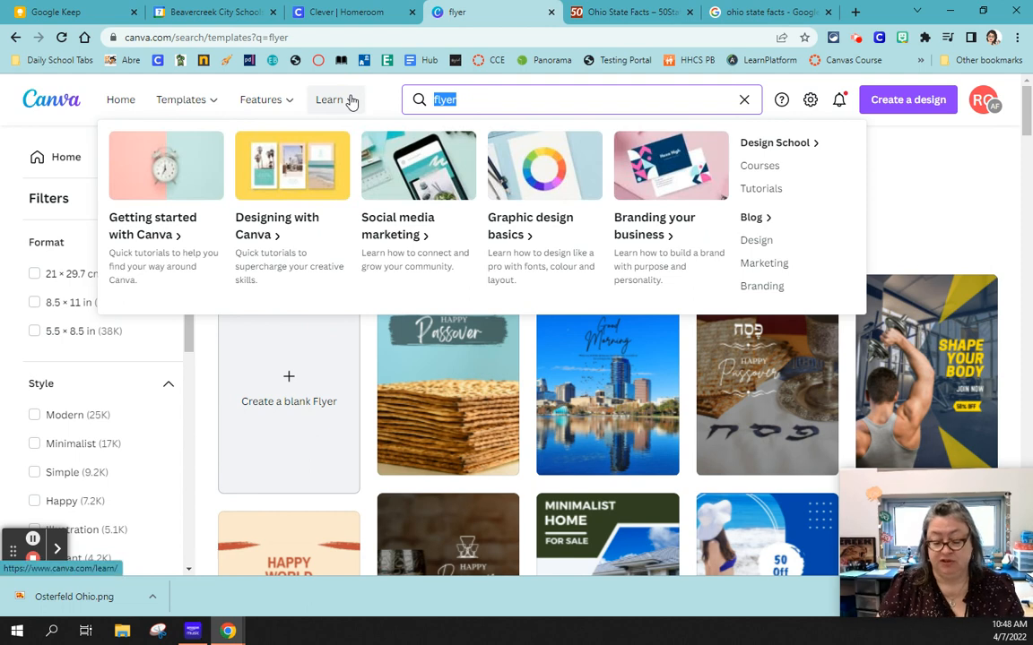
{"action": "type", "text": "ohio"}
{"action": "key", "text": "Return"}
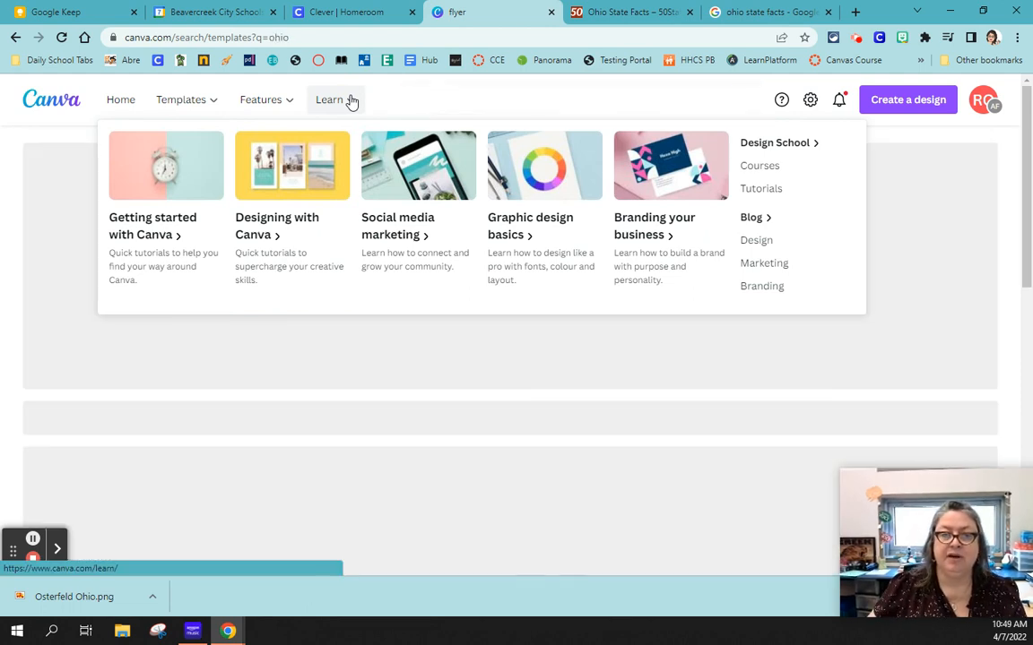
{"action": "scroll", "coordinate": [506, 205], "scroll_direction": "down", "scroll_amount": 3}
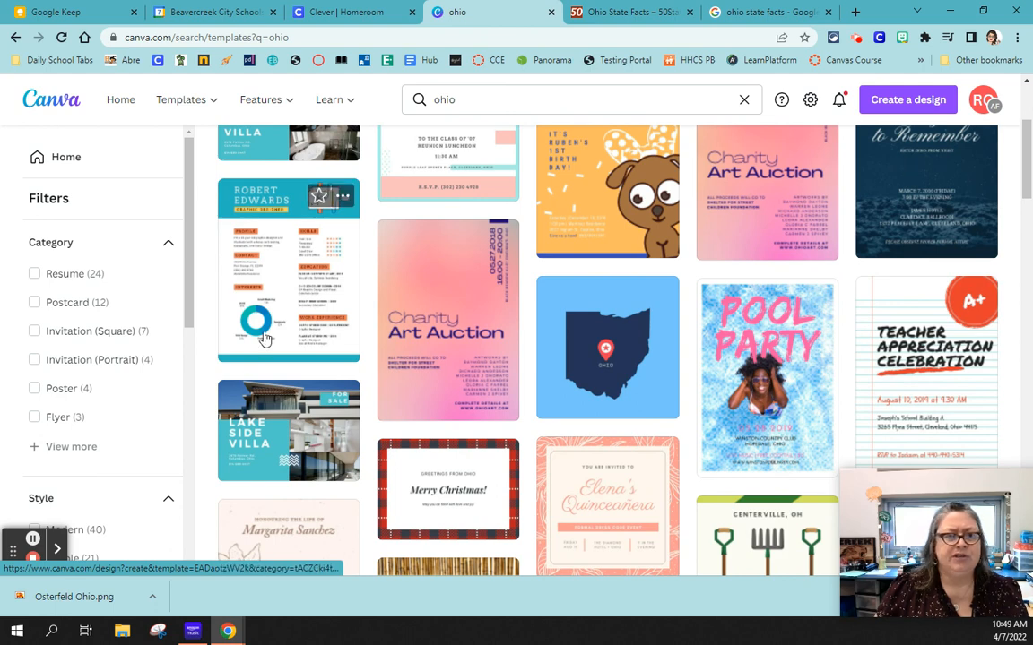
{"action": "left_click", "coordinate": [599, 334]}
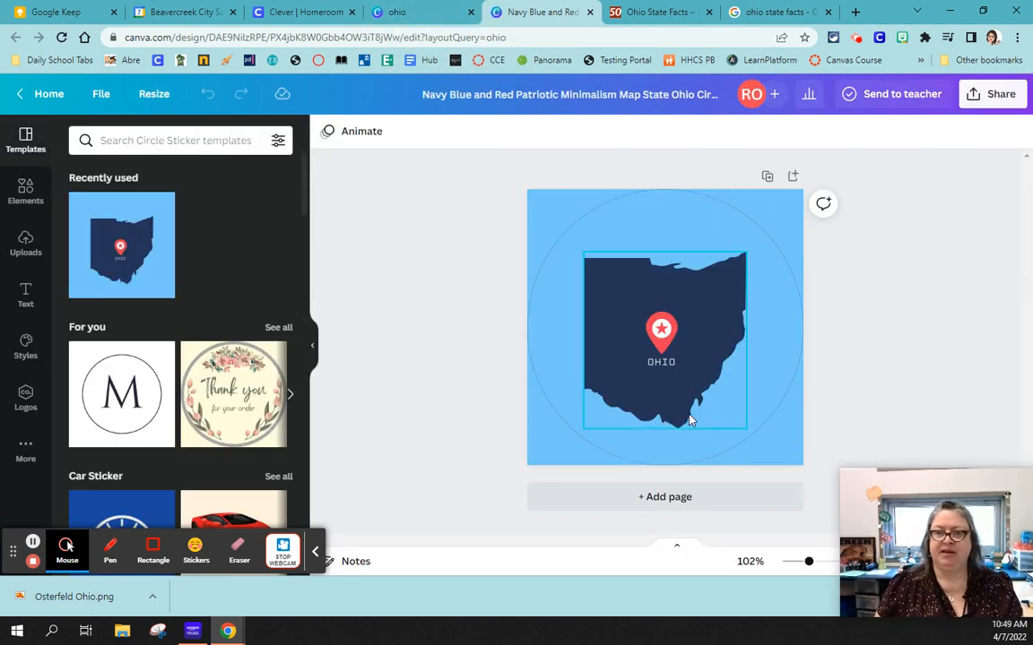
- Create a resized copy of the design with a custom size of 8.5 in wide by 11 in high
{"action": "left_click", "coordinate": [156, 95]}
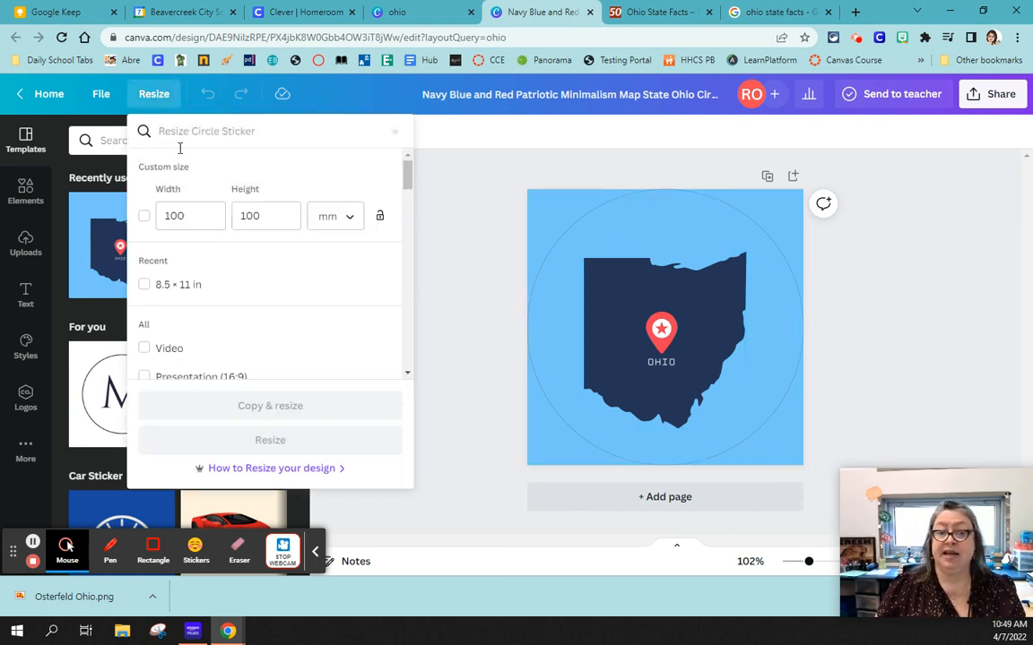
{"action": "left_click", "coordinate": [328, 218]}
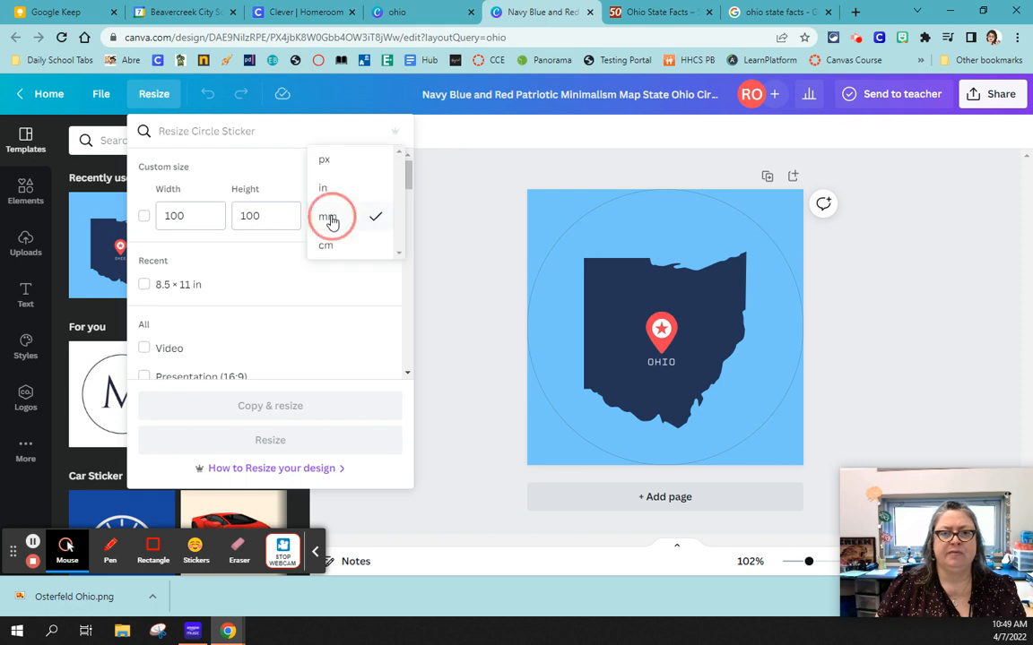
{"action": "left_click", "coordinate": [322, 188]}
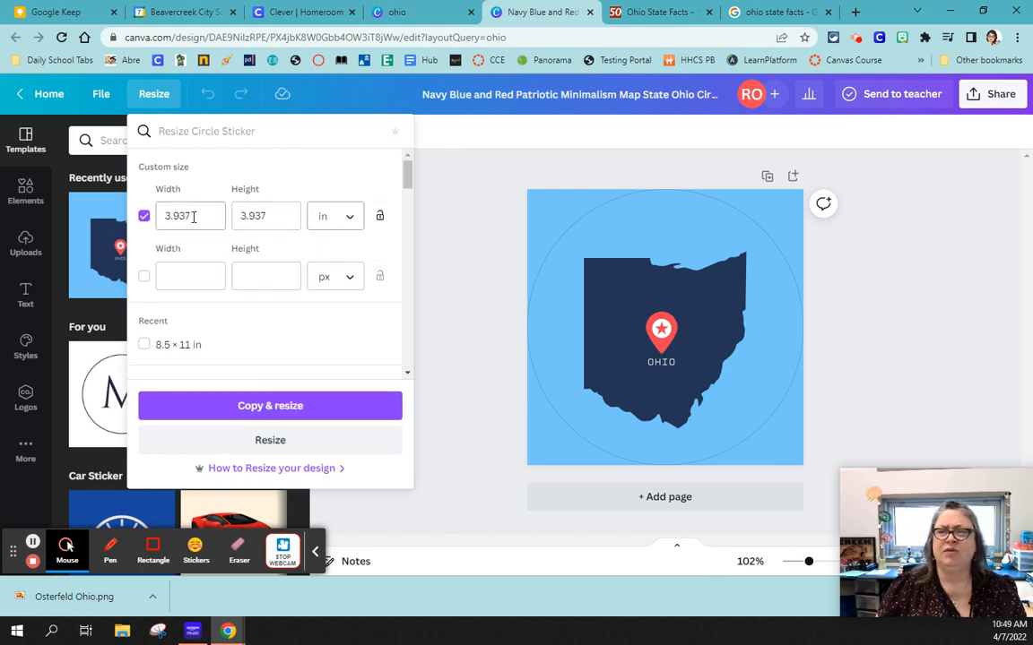
{"action": "left_click_drag", "start_coordinate": [192, 216], "coordinate": [58, 231]}
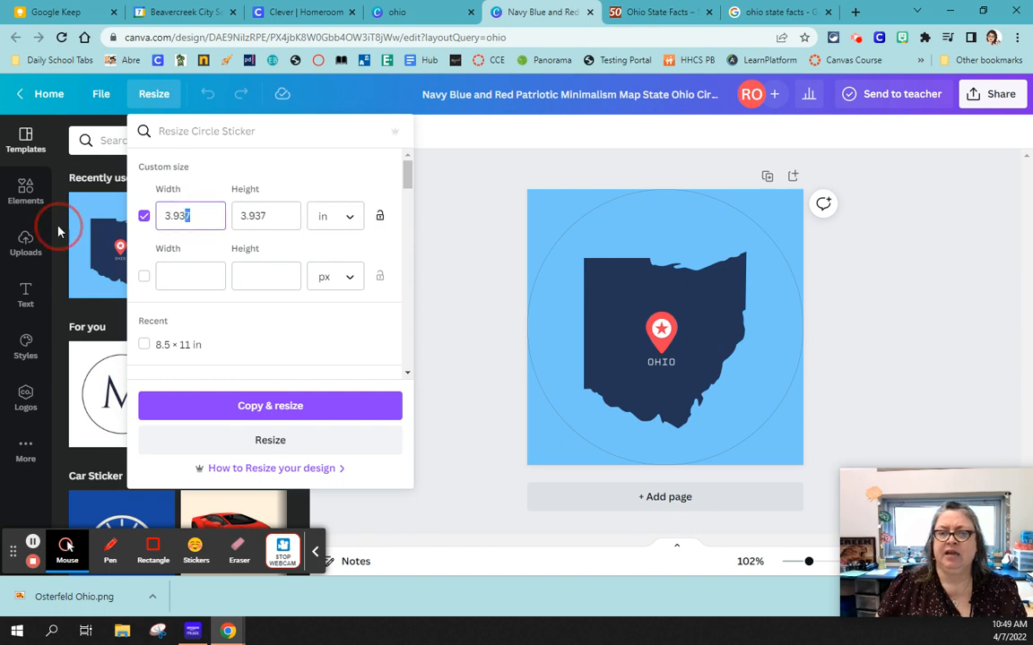
{"action": "left_click_drag", "start_coordinate": [201, 214], "coordinate": [139, 224]}
{"action": "type", "text": "8.5"}
{"action": "key", "text": "Tab"}
{"action": "type", "text": "1"}
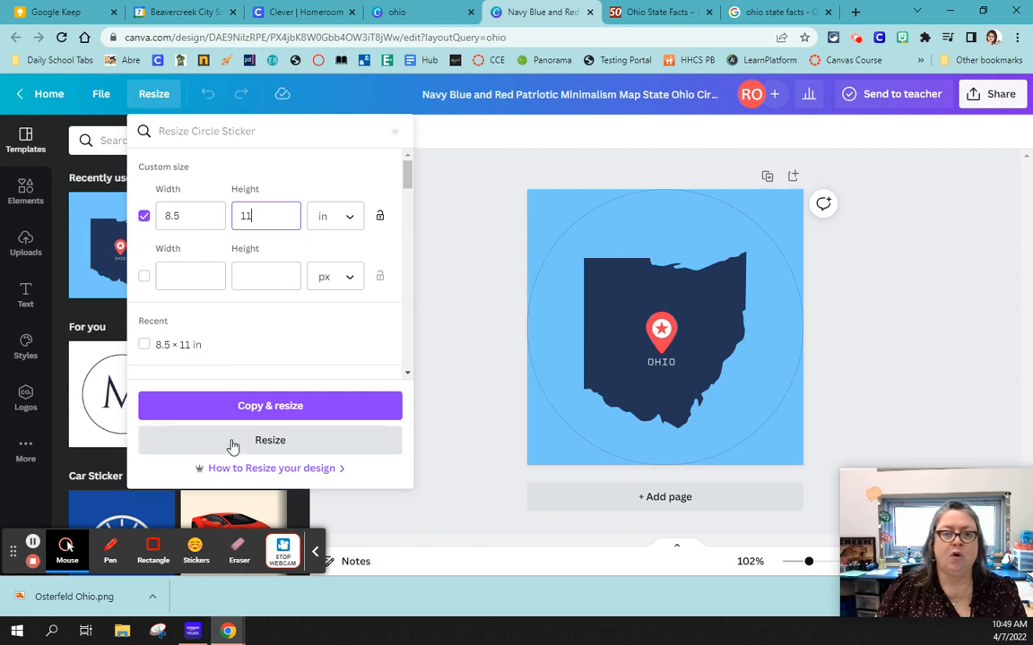
{"action": "left_click", "coordinate": [252, 409]}
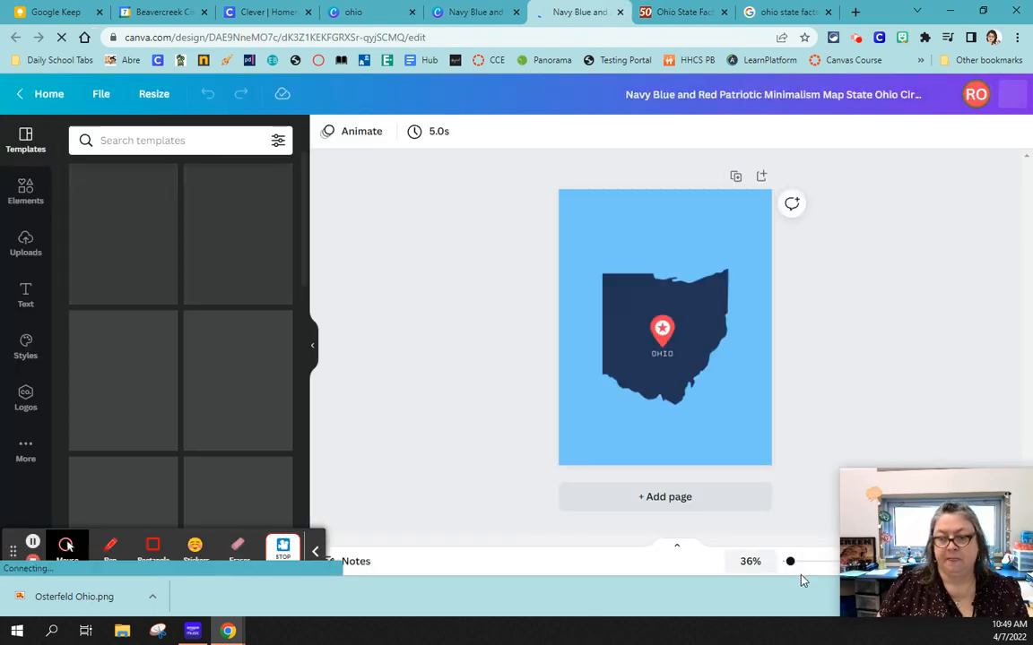
- Change the page's background color to the white document color
{"action": "mouse_move", "coordinate": [789, 561]}
{"action": "left_mouse_down"}
{"action": "mouse_move", "coordinate": [810, 563]}
{"action": "mouse_move", "coordinate": [791, 561]}
{"action": "left_mouse_up"}
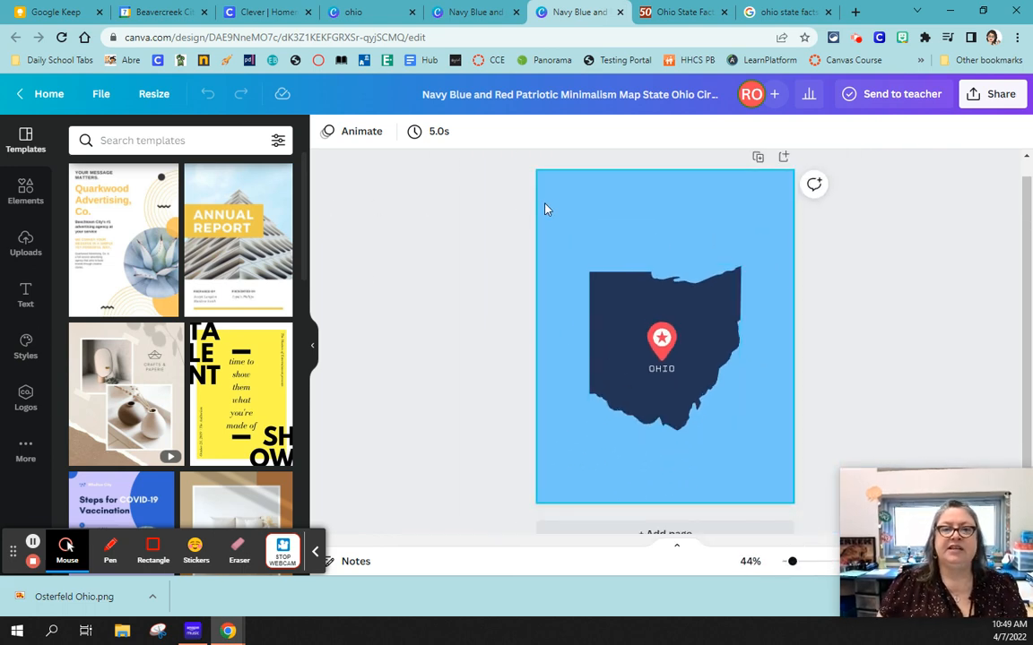
{"action": "left_click", "coordinate": [574, 208]}
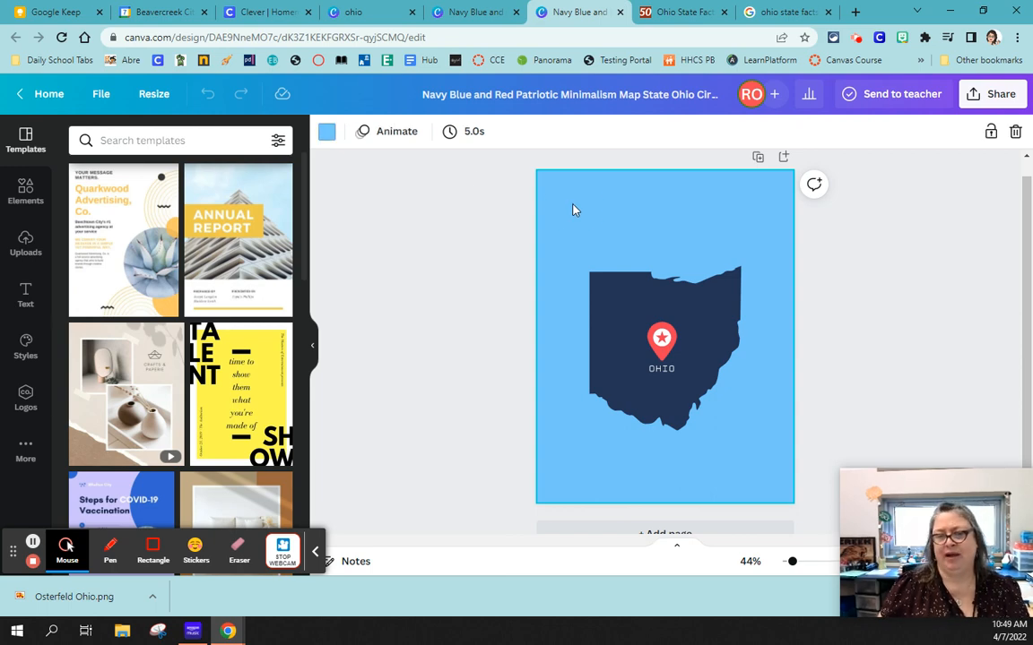
{"action": "left_click", "coordinate": [326, 131]}
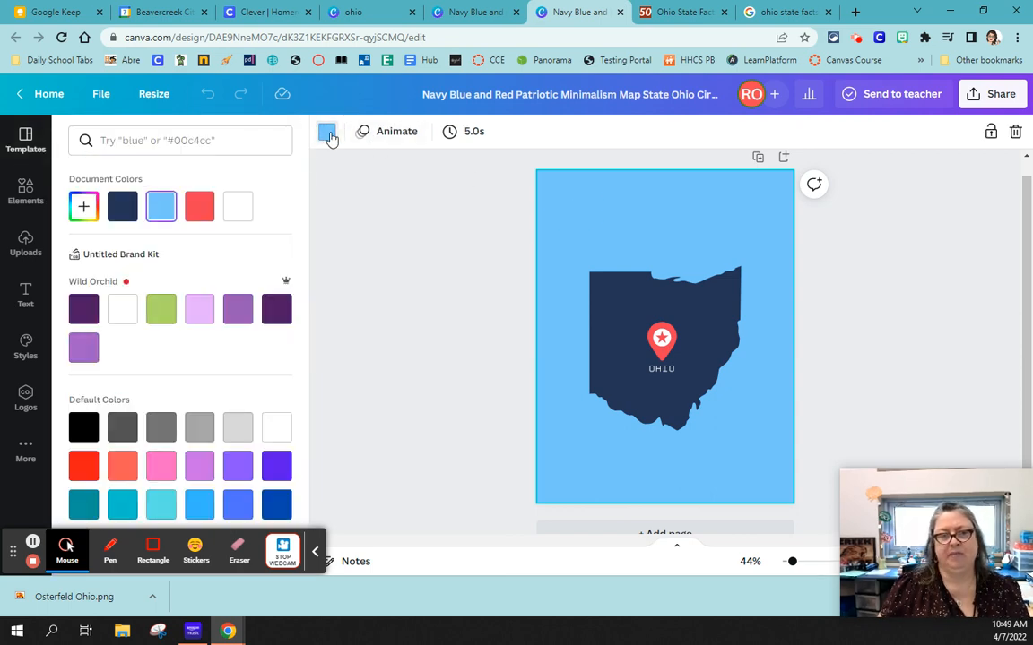
{"action": "left_click", "coordinate": [238, 208]}
{"action": "left_click", "coordinate": [421, 193]}
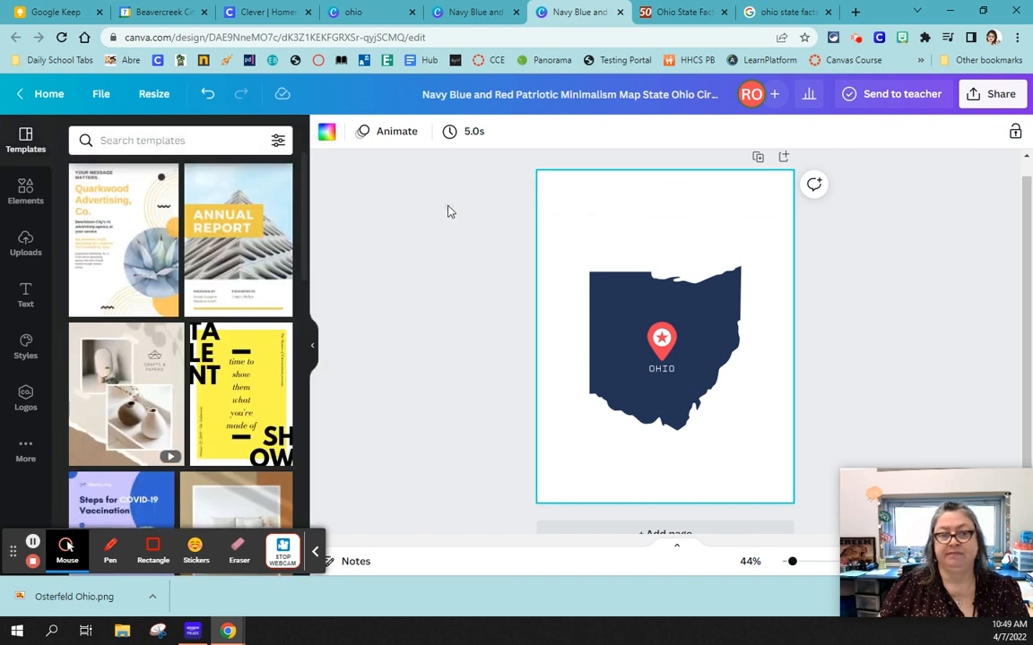
- Search the elements for "buckeye" and add the photo of brown buckeyes scattered on a white surface to the page
{"action": "left_click", "coordinate": [38, 192]}
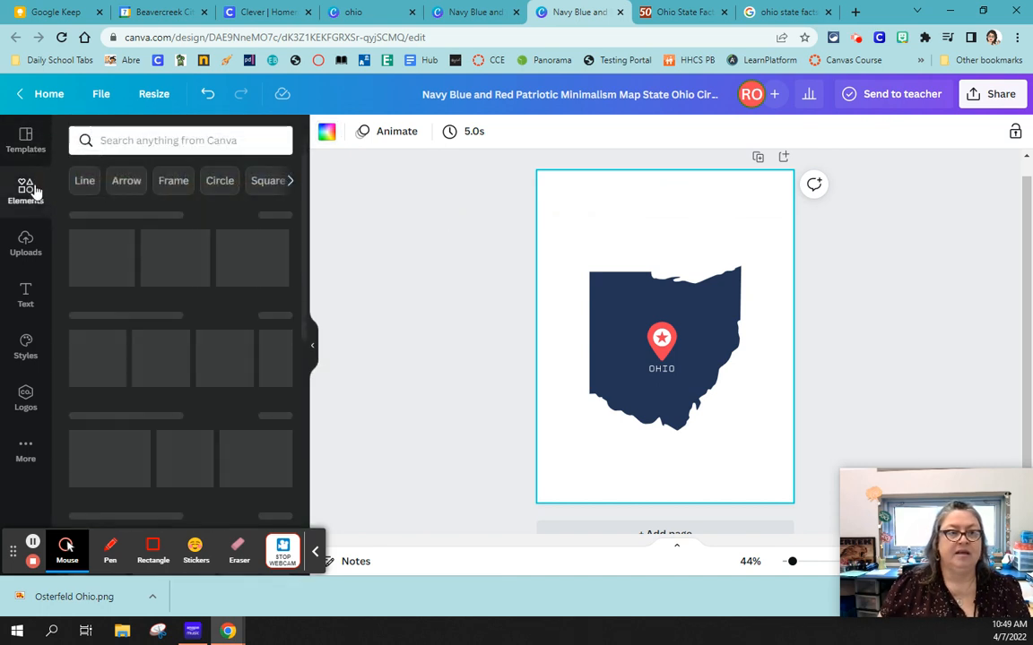
{"action": "left_click", "coordinate": [131, 141]}
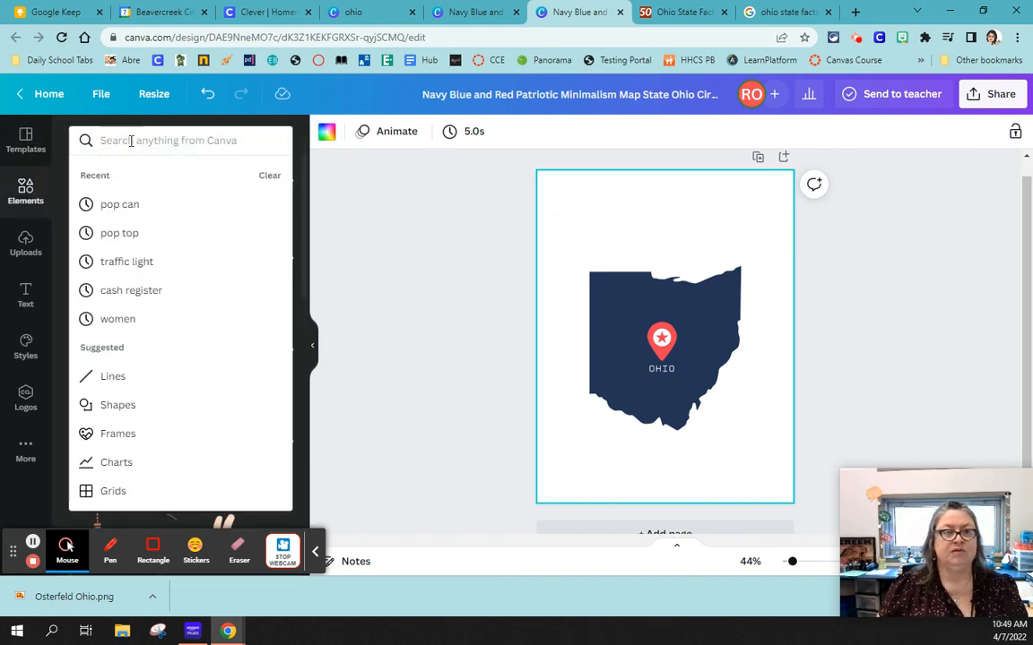
{"action": "type", "text": "buckeye"}
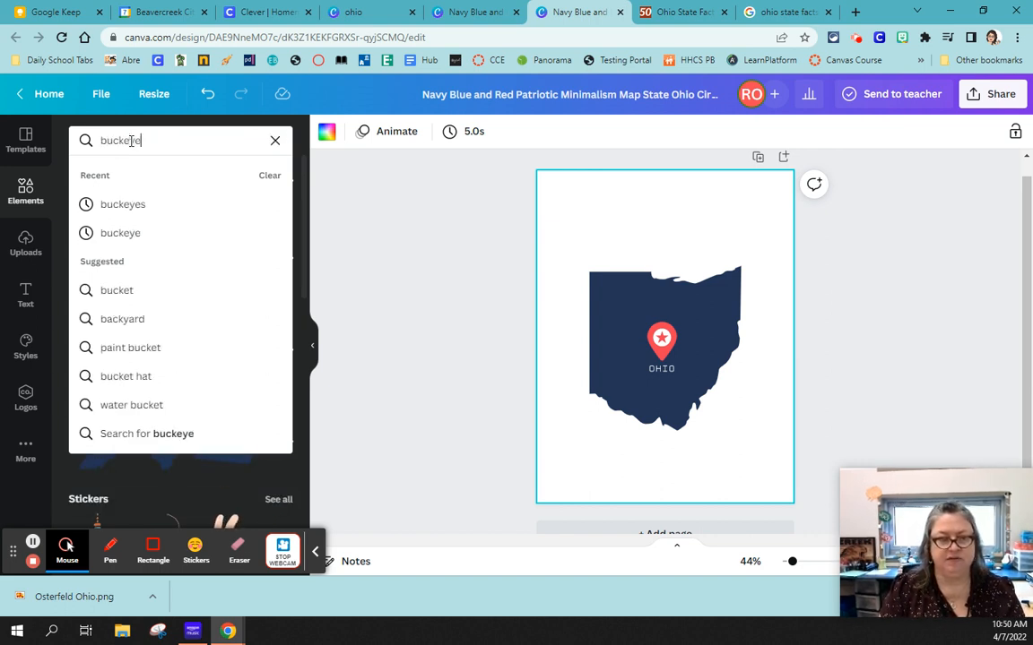
{"action": "key", "text": "Return"}
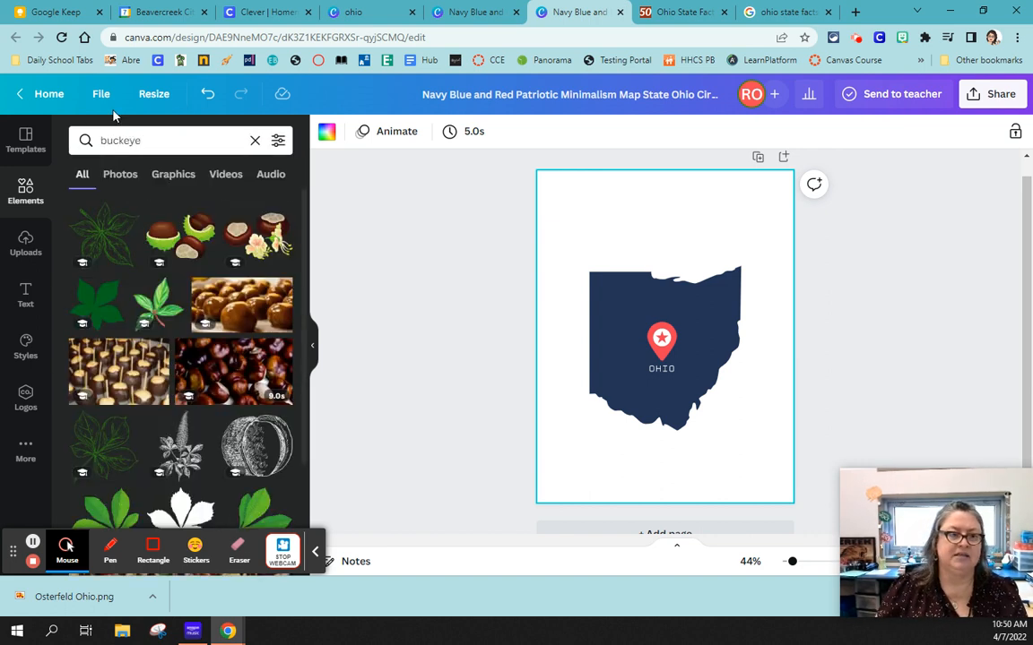
{"action": "scroll", "coordinate": [121, 269], "scroll_direction": "down", "scroll_amount": 2}
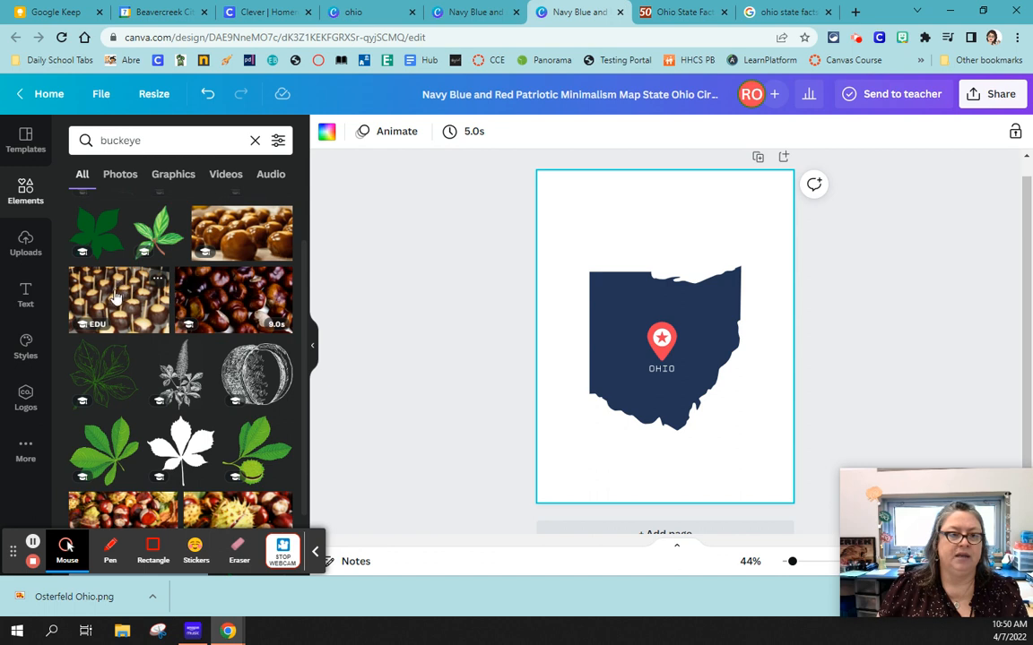
{"action": "scroll", "coordinate": [112, 303], "scroll_direction": "down", "scroll_amount": 5}
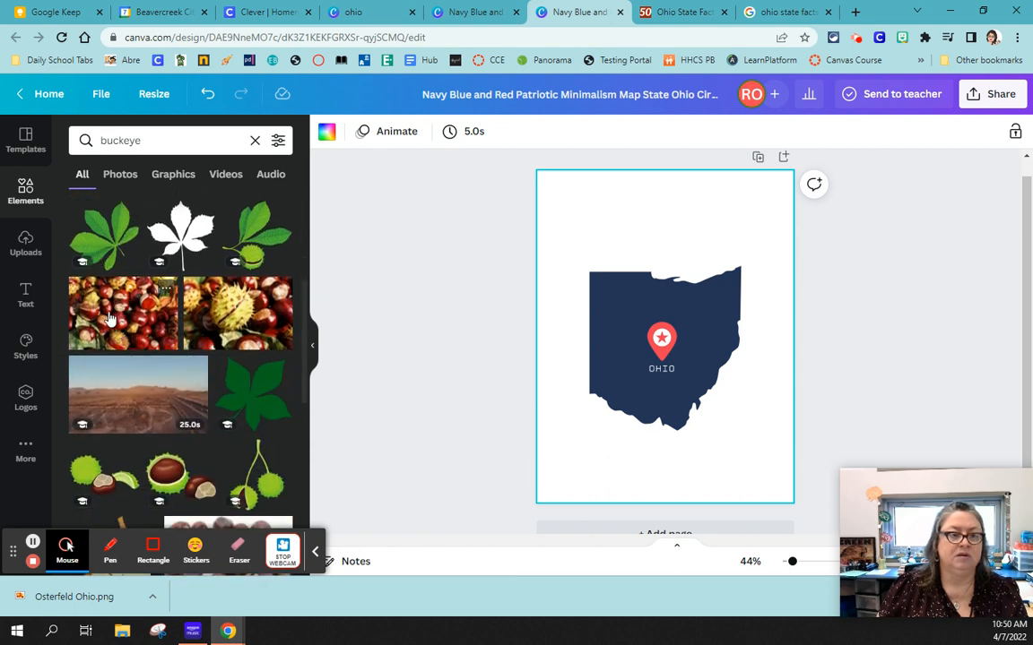
{"action": "scroll", "coordinate": [121, 314], "scroll_direction": "down", "scroll_amount": 3}
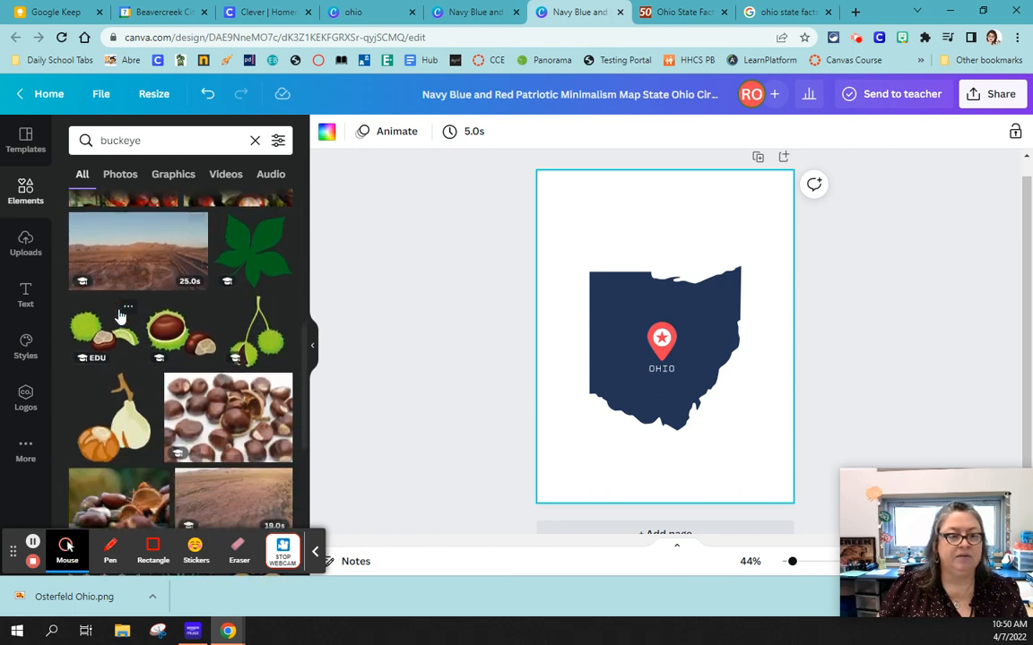
{"action": "left_click", "coordinate": [229, 420]}
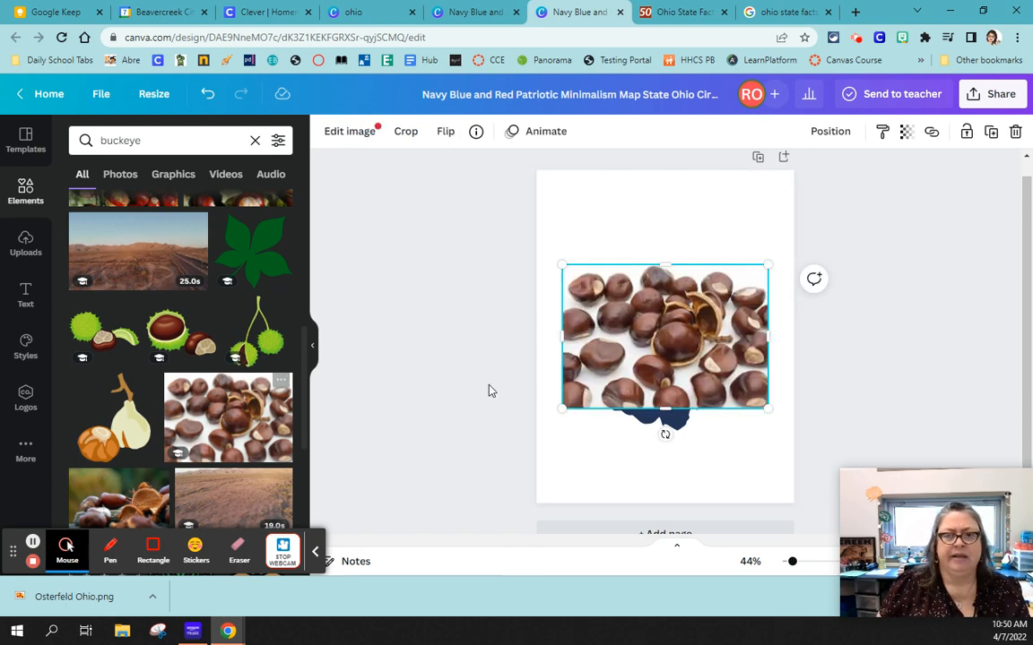
- Enlarge the buckeye photo from opposite corners until it covers the whole page
{"action": "left_click_drag", "start_coordinate": [562, 268], "coordinate": [386, 145]}
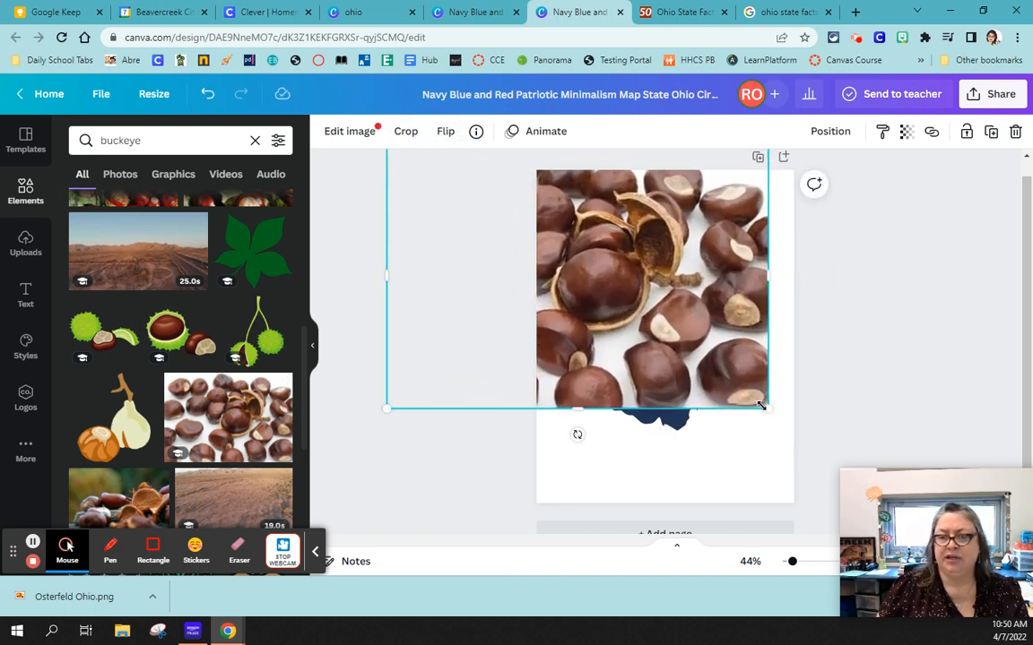
{"action": "left_click_drag", "start_coordinate": [768, 409], "coordinate": [923, 547]}
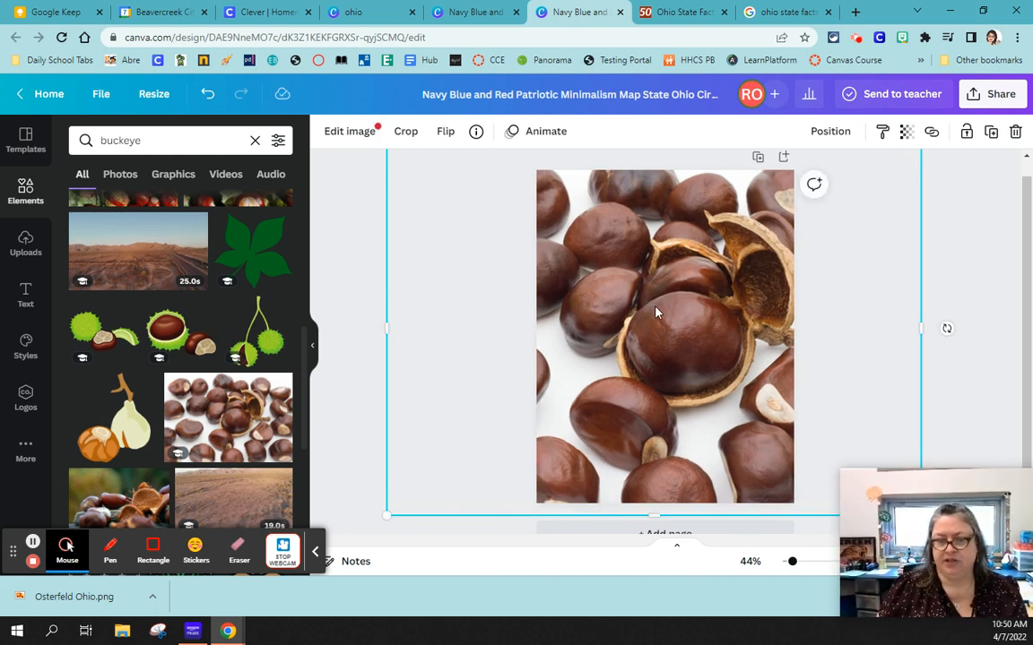
- Set the transparency of the full-page buckeye photo to 17
{"action": "left_click", "coordinate": [905, 131]}
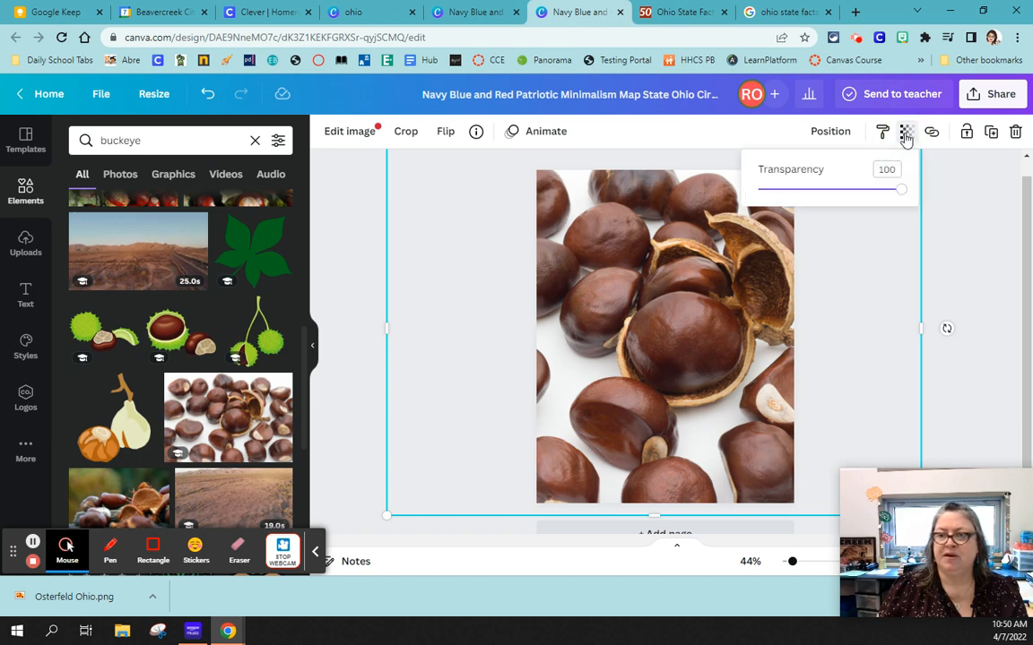
{"action": "left_click_drag", "start_coordinate": [903, 193], "coordinate": [783, 190]}
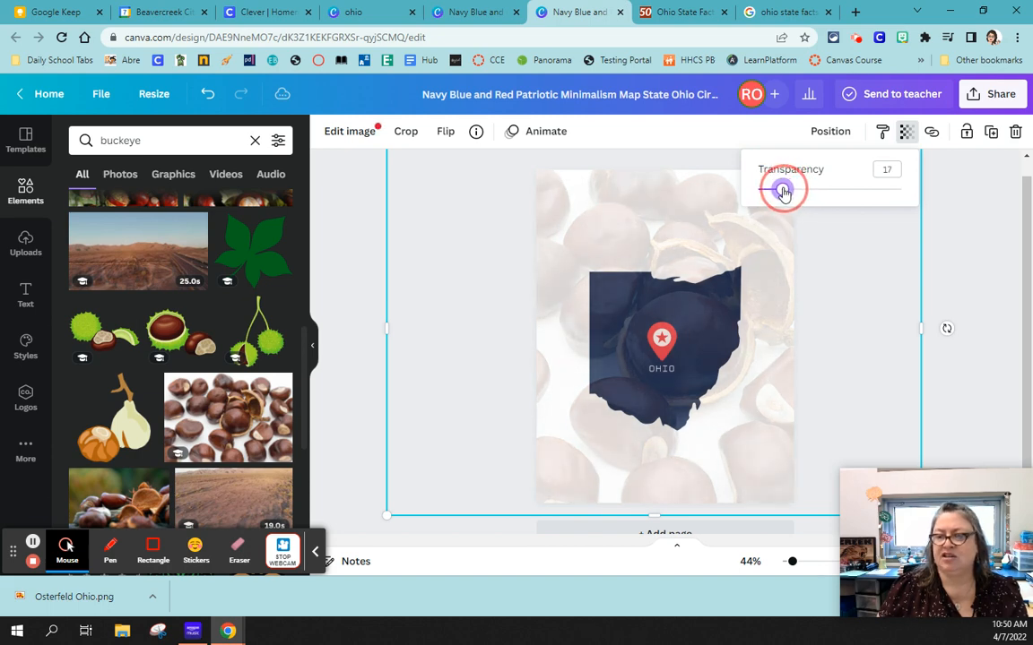
{"action": "left_click", "coordinate": [488, 276]}
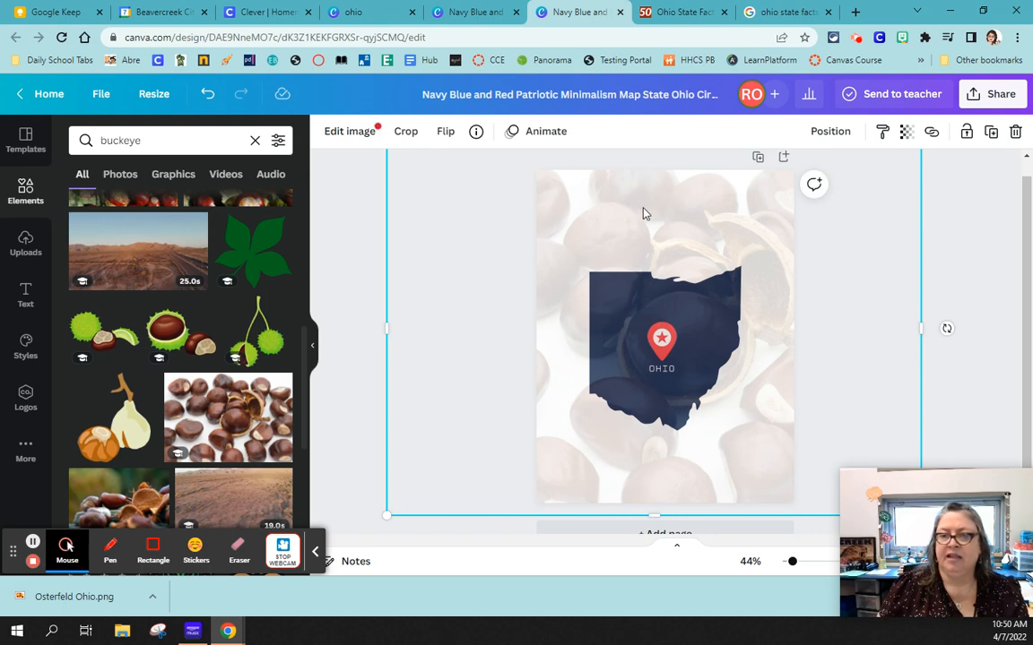
- Send the faded buckeye photo backward so that it sits behind the Ohio map graphic
{"action": "left_click", "coordinate": [830, 131]}
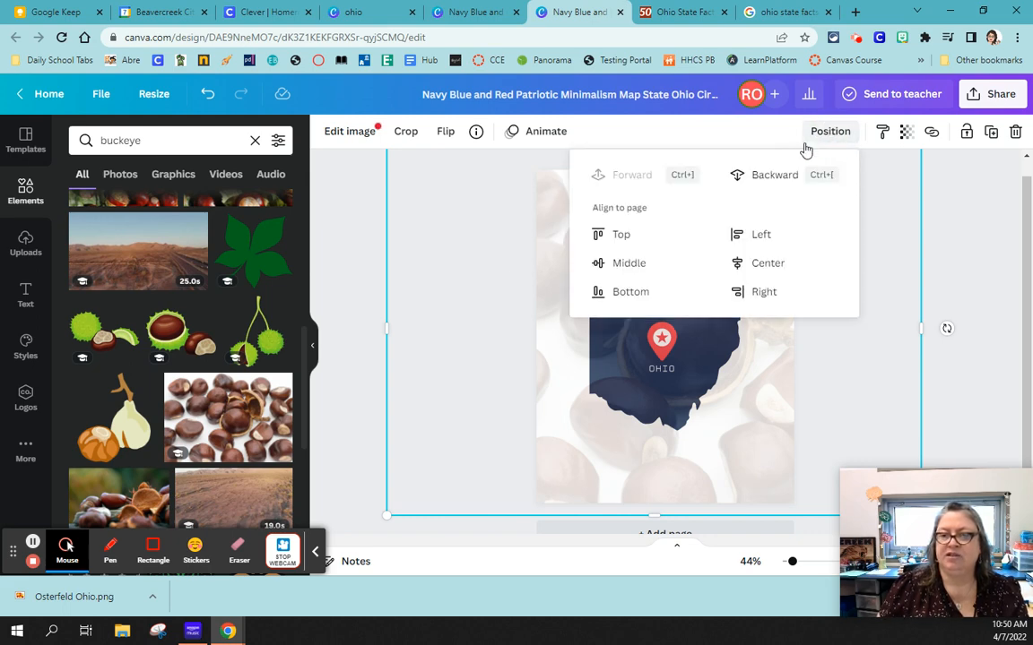
{"action": "left_click", "coordinate": [769, 174]}
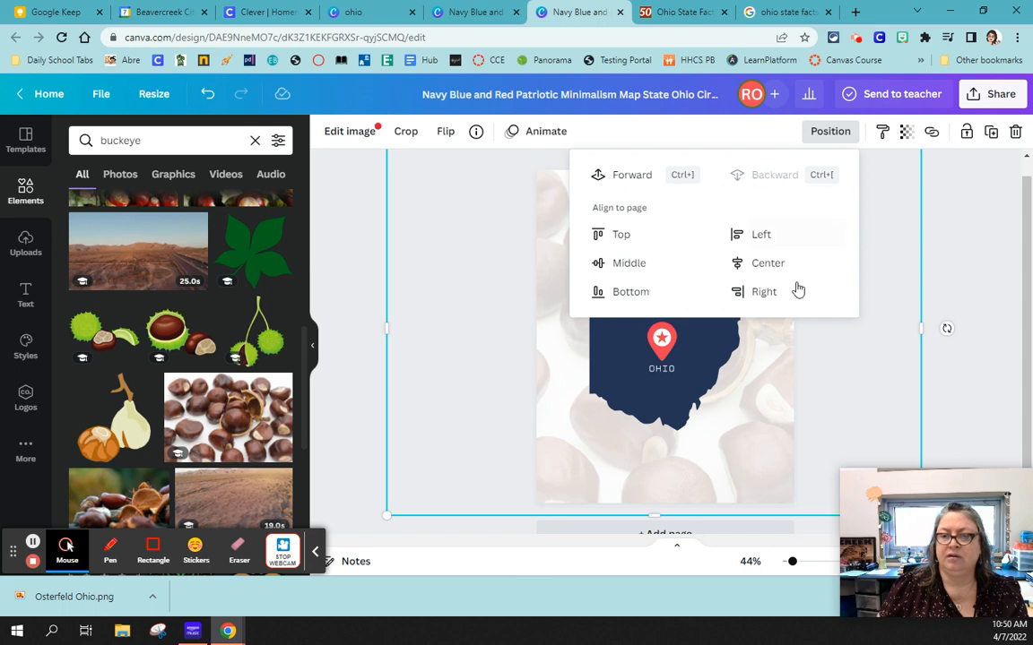
{"action": "left_click", "coordinate": [650, 233]}
{"action": "left_click", "coordinate": [659, 321]}
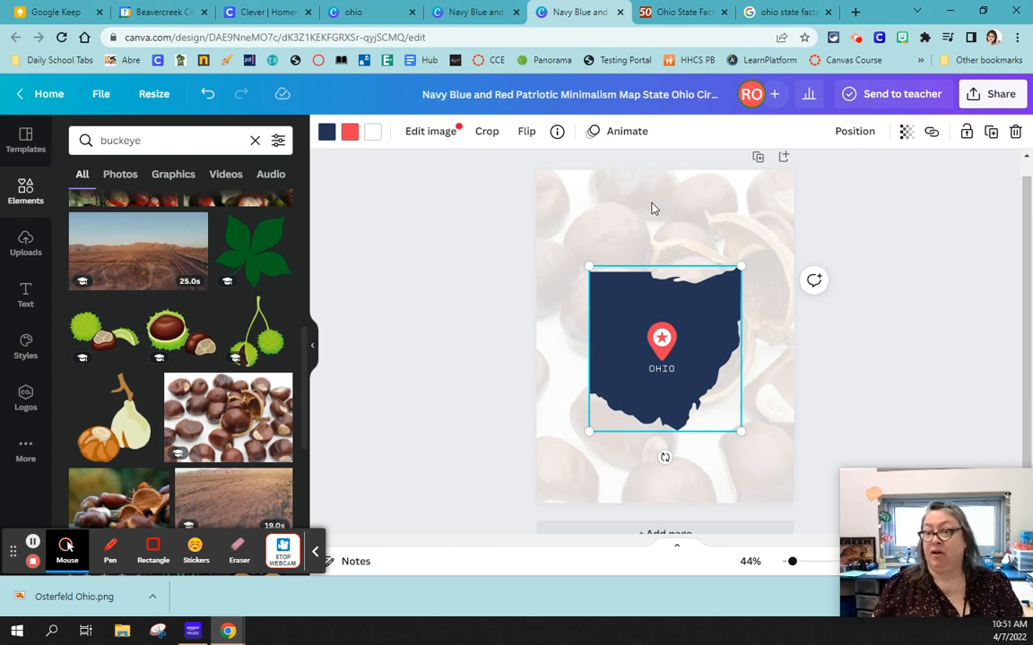
- Switch to the 50states.com Ohio page and read through its facts and trivia list for illustration ideas
{"action": "left_click", "coordinate": [784, 10]}
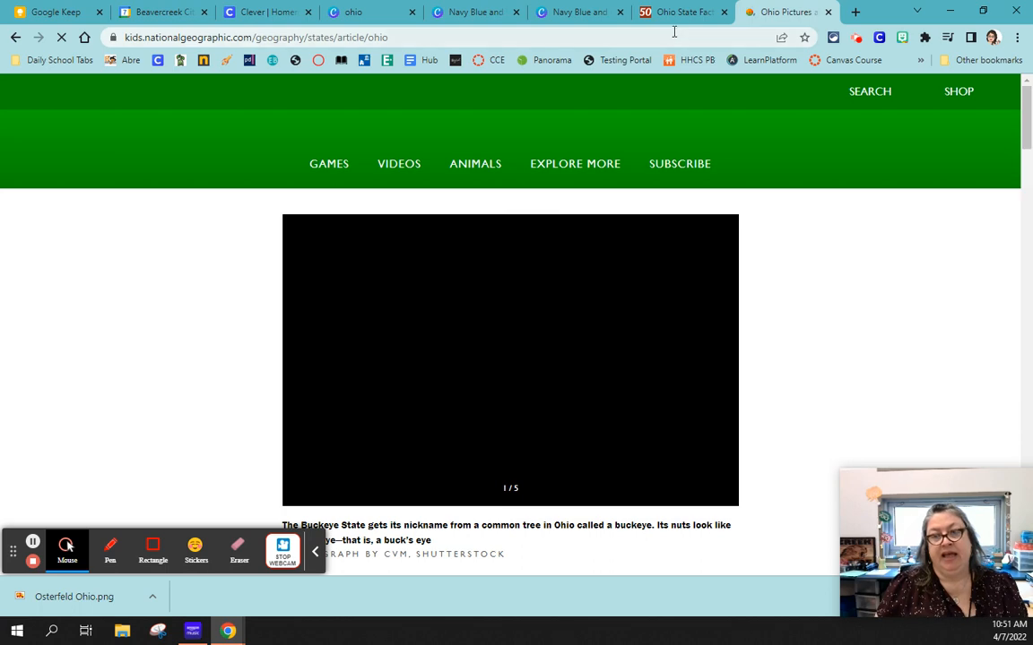
{"action": "left_click", "coordinate": [663, 15]}
{"action": "scroll", "coordinate": [271, 251], "scroll_direction": "down", "scroll_amount": 2}
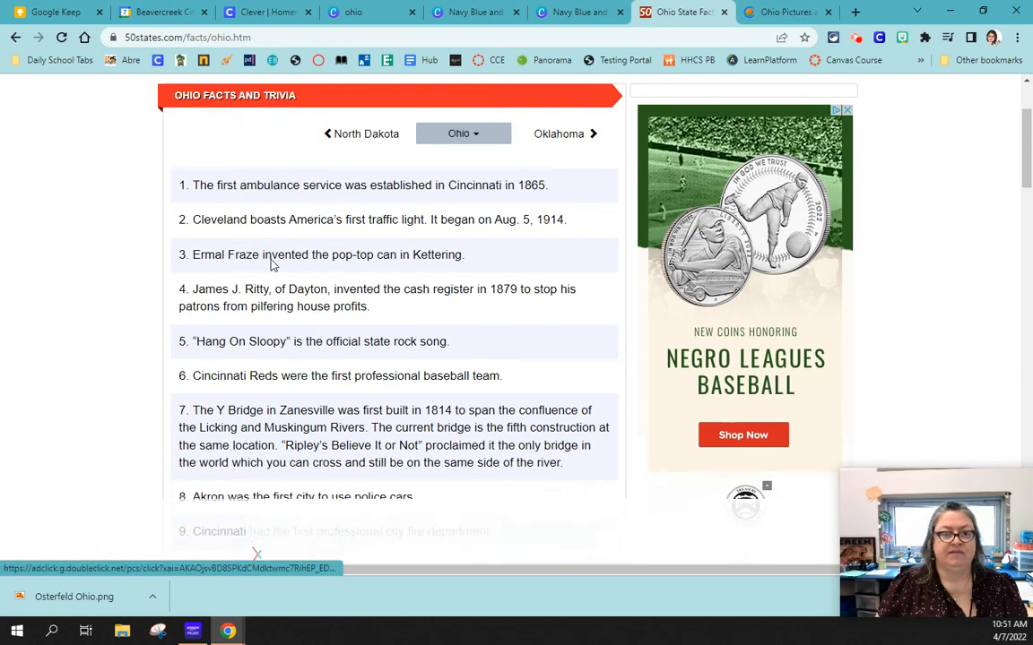
{"action": "scroll", "coordinate": [387, 234], "scroll_direction": "down", "scroll_amount": 2}
{"action": "scroll", "coordinate": [379, 219], "scroll_direction": "up", "scroll_amount": 2}
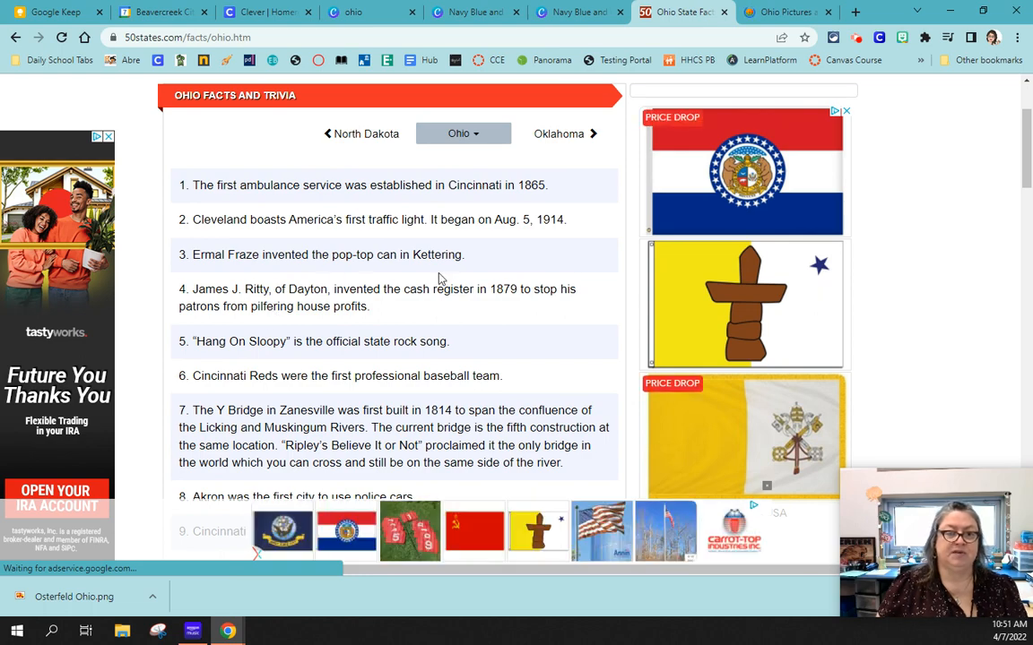
{"action": "scroll", "coordinate": [424, 249], "scroll_direction": "down", "scroll_amount": 1}
{"action": "scroll", "coordinate": [428, 230], "scroll_direction": "down", "scroll_amount": 2}
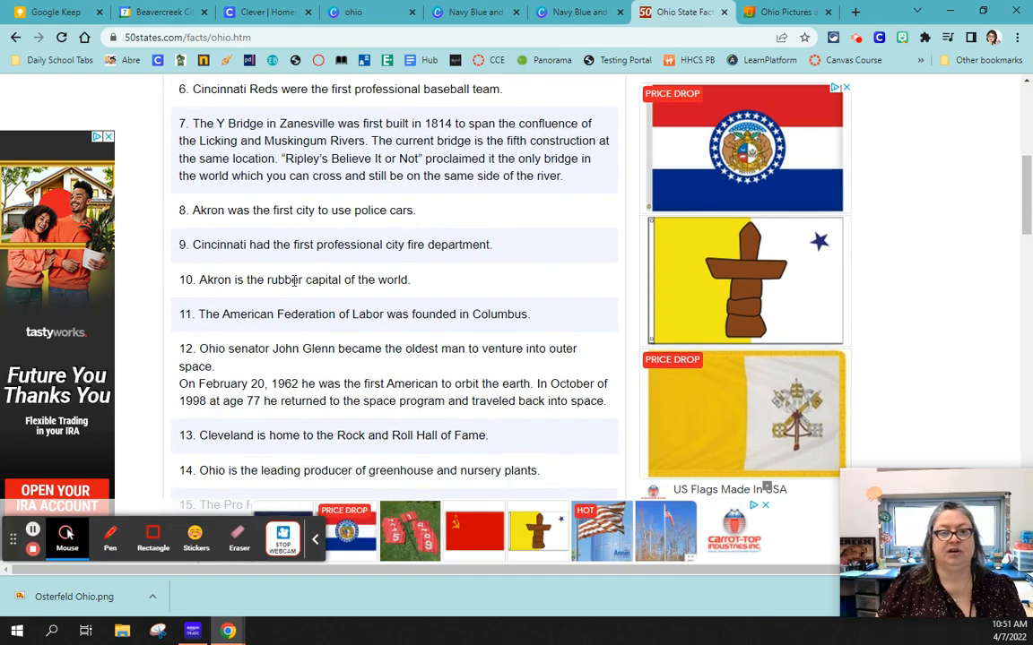
{"action": "scroll", "coordinate": [288, 285], "scroll_direction": "down", "scroll_amount": 1}
{"action": "scroll", "coordinate": [269, 215], "scroll_direction": "down", "scroll_amount": 1}
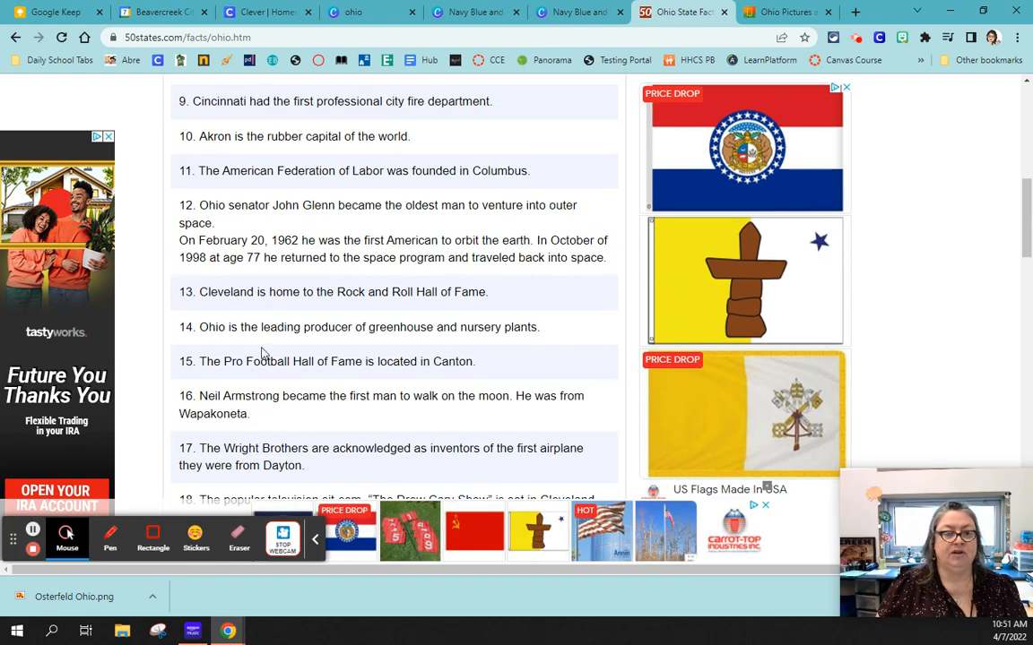
{"action": "scroll", "coordinate": [264, 354], "scroll_direction": "down", "scroll_amount": 1}
{"action": "scroll", "coordinate": [307, 401], "scroll_direction": "down", "scroll_amount": 2}
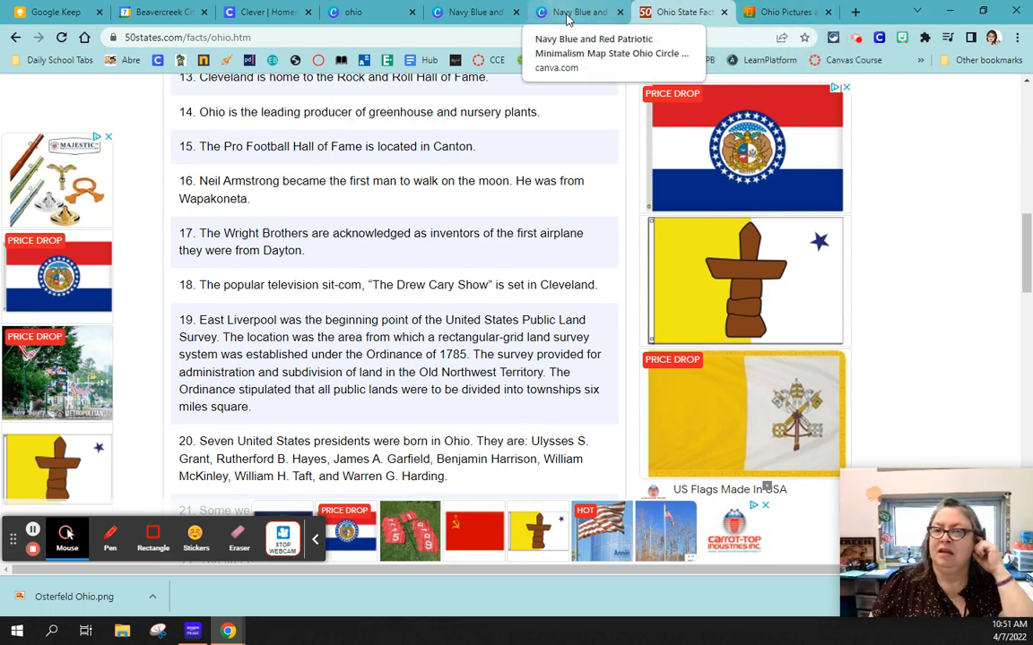
- Return to the Canva design, search the elements for "caveman" and add the running caveman with a raised axe to the page
{"action": "left_click", "coordinate": [568, 19]}
{"action": "left_click", "coordinate": [578, 238]}
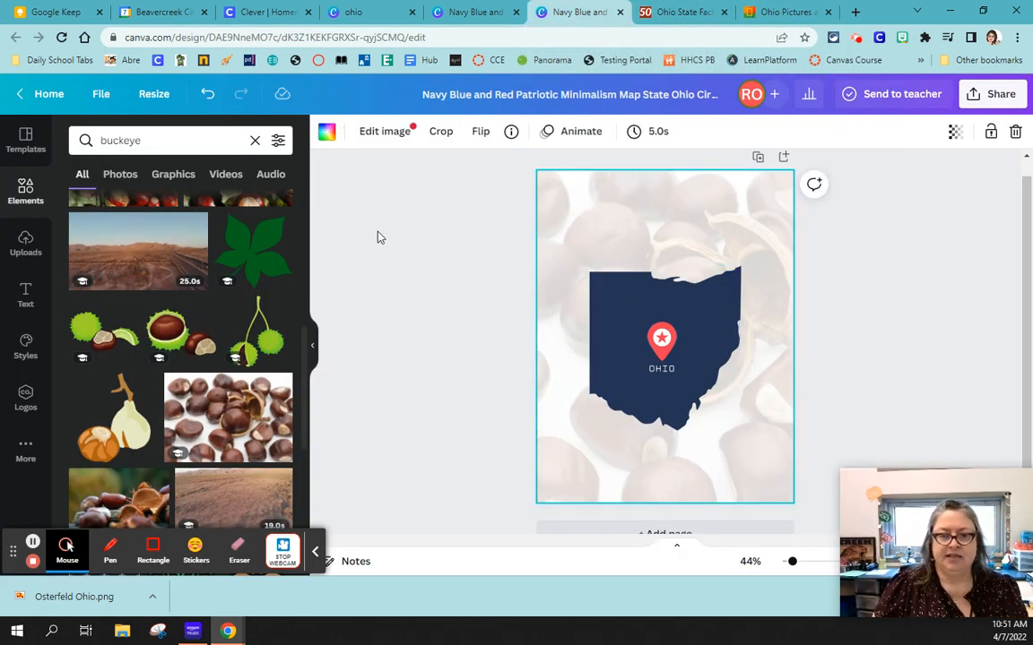
{"action": "left_click", "coordinate": [162, 144]}
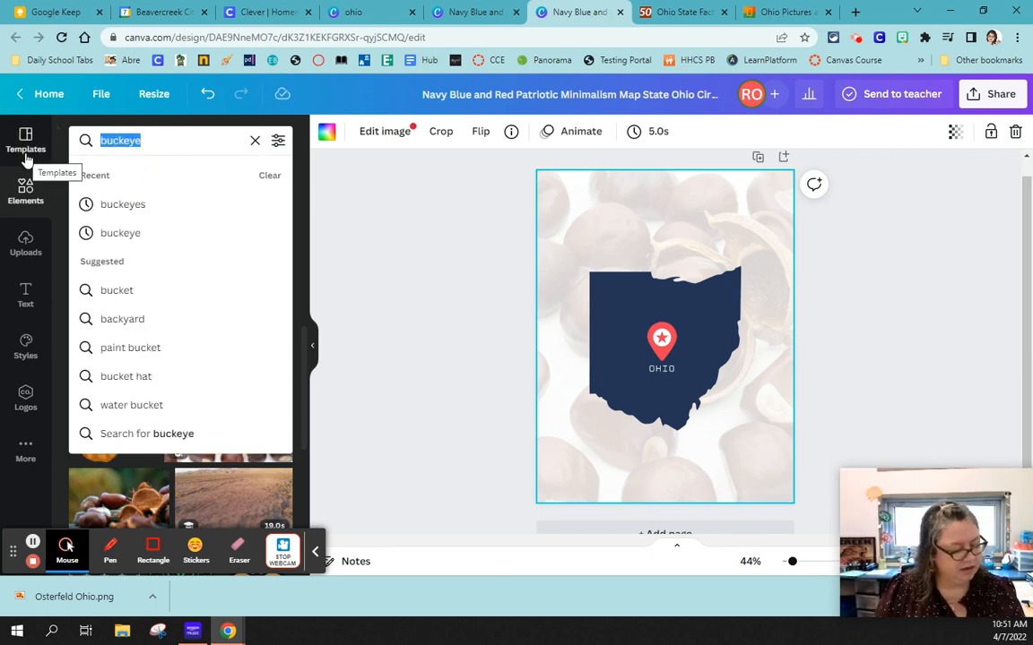
{"action": "type", "text": "caveman"}
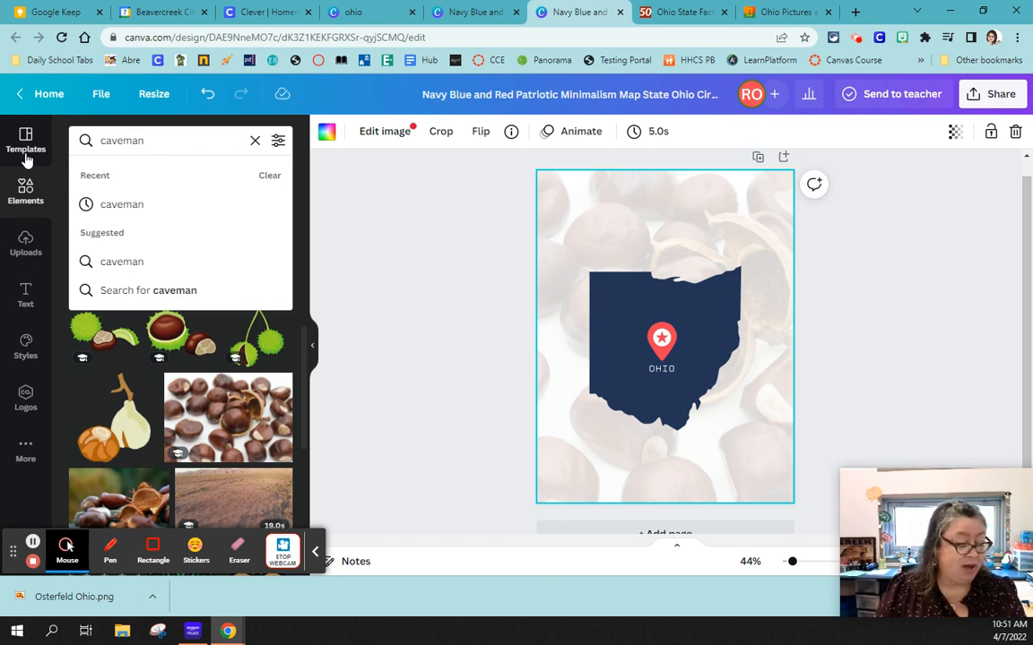
{"action": "key", "text": "Return"}
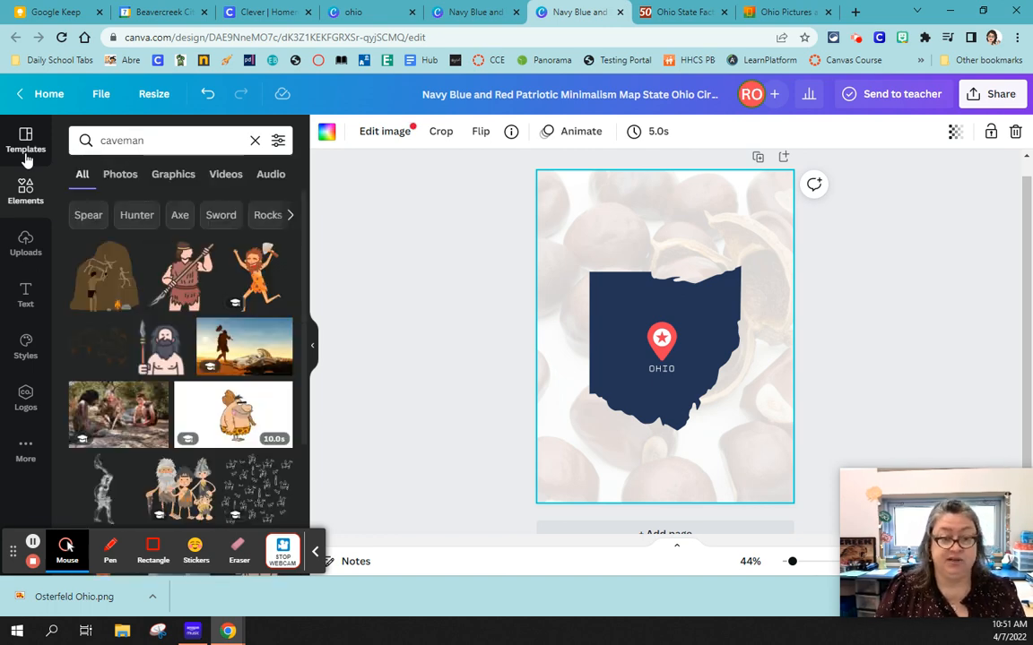
{"action": "left_click", "coordinate": [250, 271]}
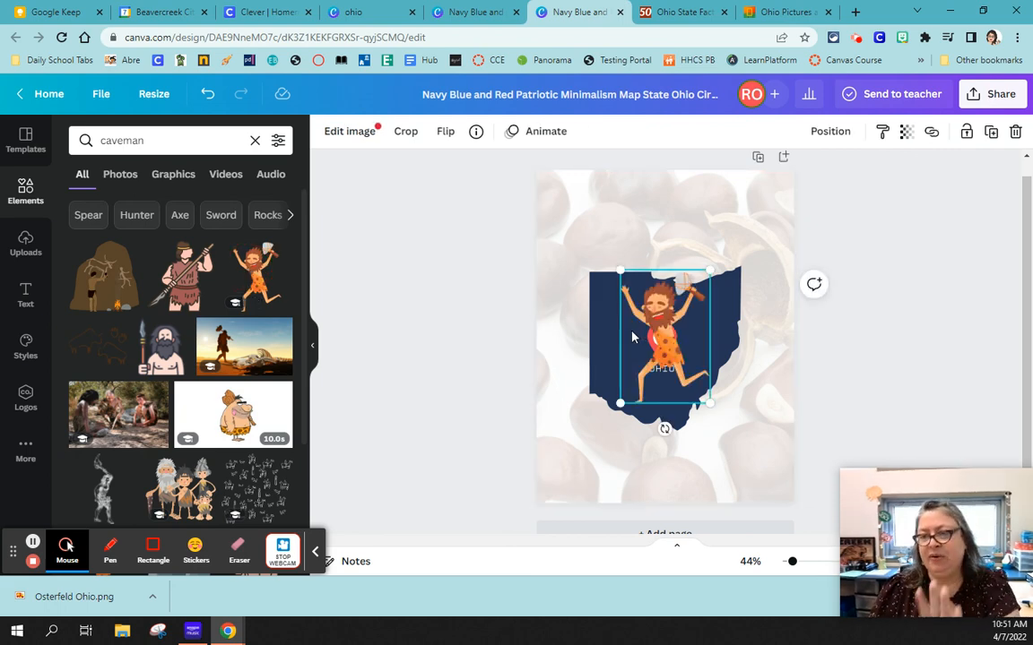
- Search the elements for "ambulance" and add the side-view white ambulance with red stripes to the page
{"action": "left_click", "coordinate": [97, 139]}
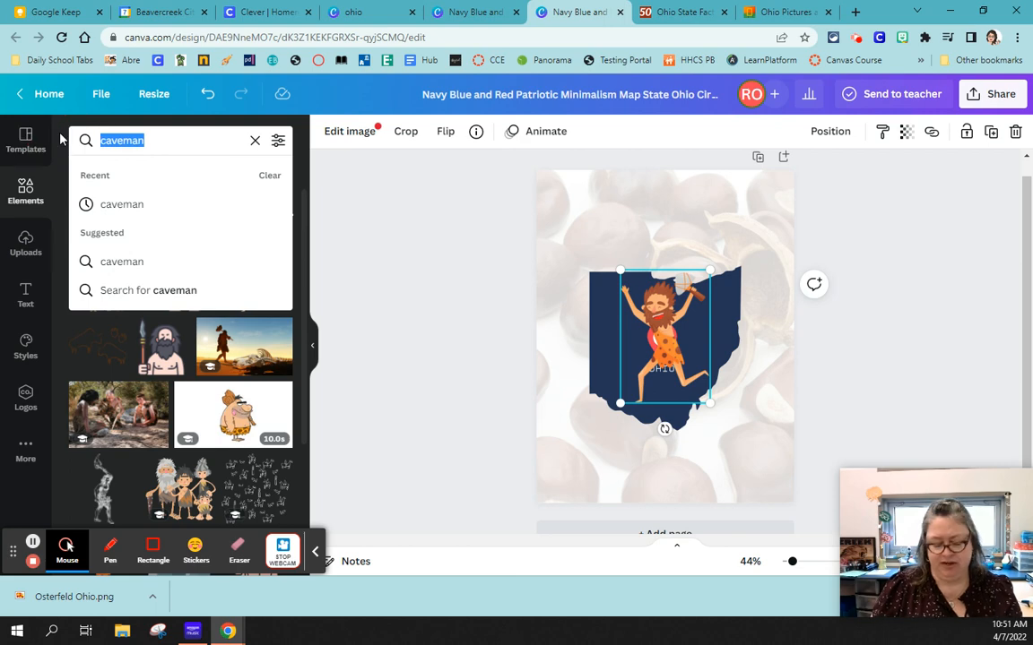
{"action": "type", "text": "ambulance"}
{"action": "key", "text": "Return"}
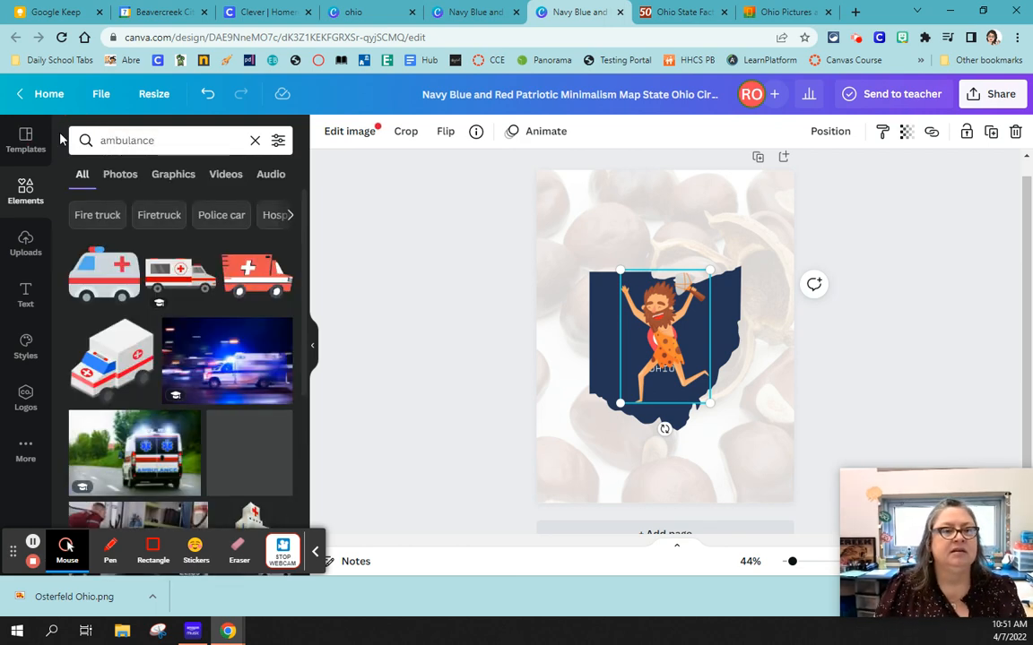
{"action": "left_click", "coordinate": [180, 274]}
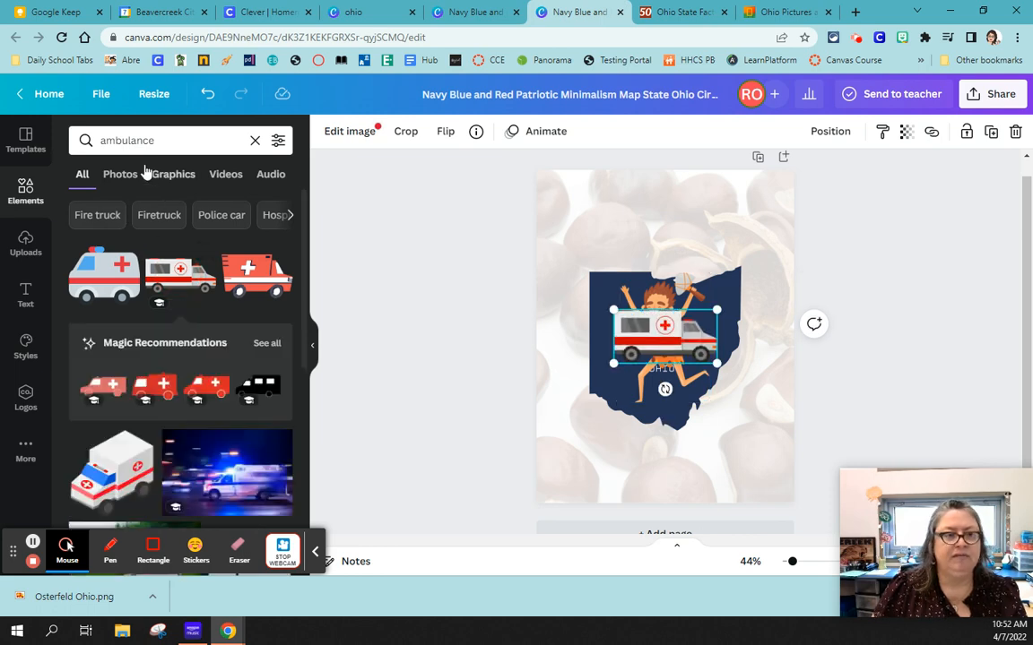
- Search the elements for "hot dog" and add the cartoon hot dog with ketchup and mustard bottles to the page
{"action": "left_click", "coordinate": [126, 140]}
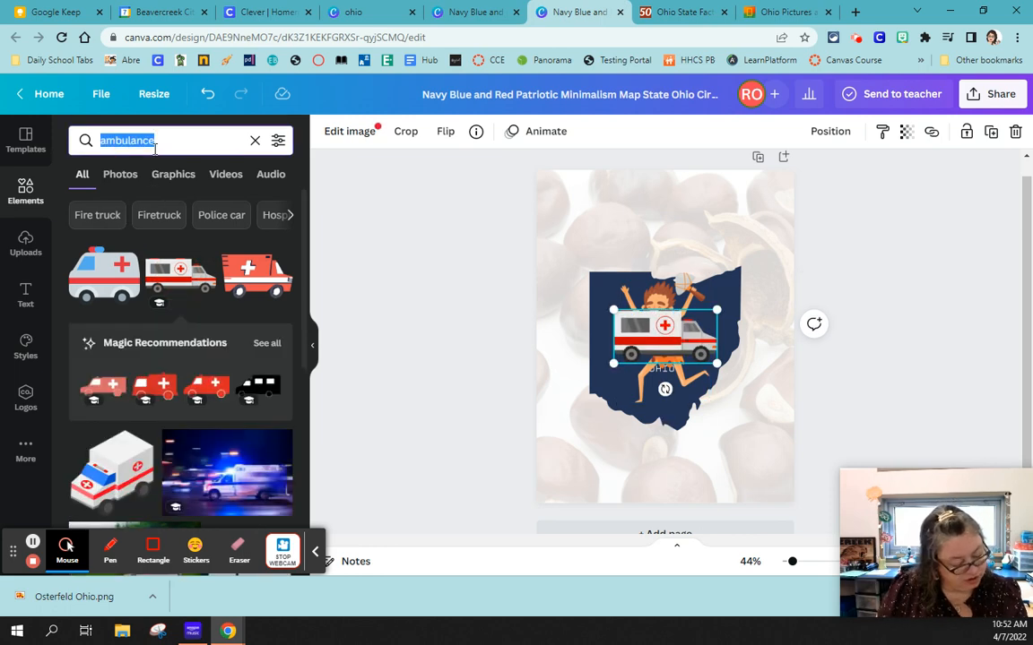
{"action": "type", "text": "hot dog"}
{"action": "key", "text": "Return"}
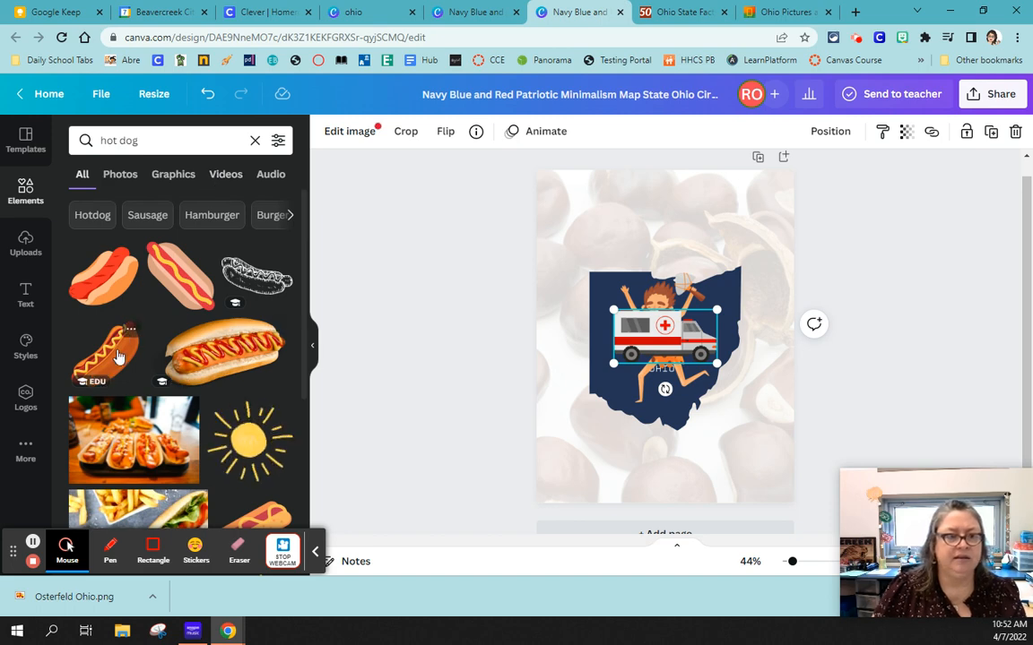
{"action": "scroll", "coordinate": [126, 358], "scroll_direction": "down", "scroll_amount": 3}
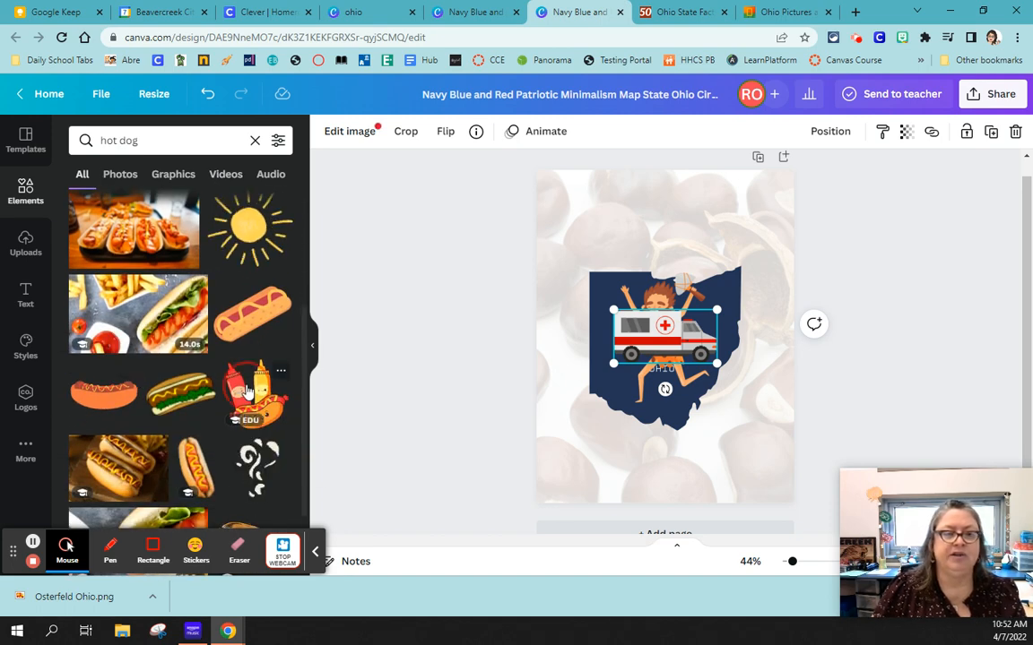
{"action": "left_click", "coordinate": [246, 392]}
- Replace the element search with "women" and add the graphic of a group of women in pink and blue
{"action": "double_click", "coordinate": [156, 146]}
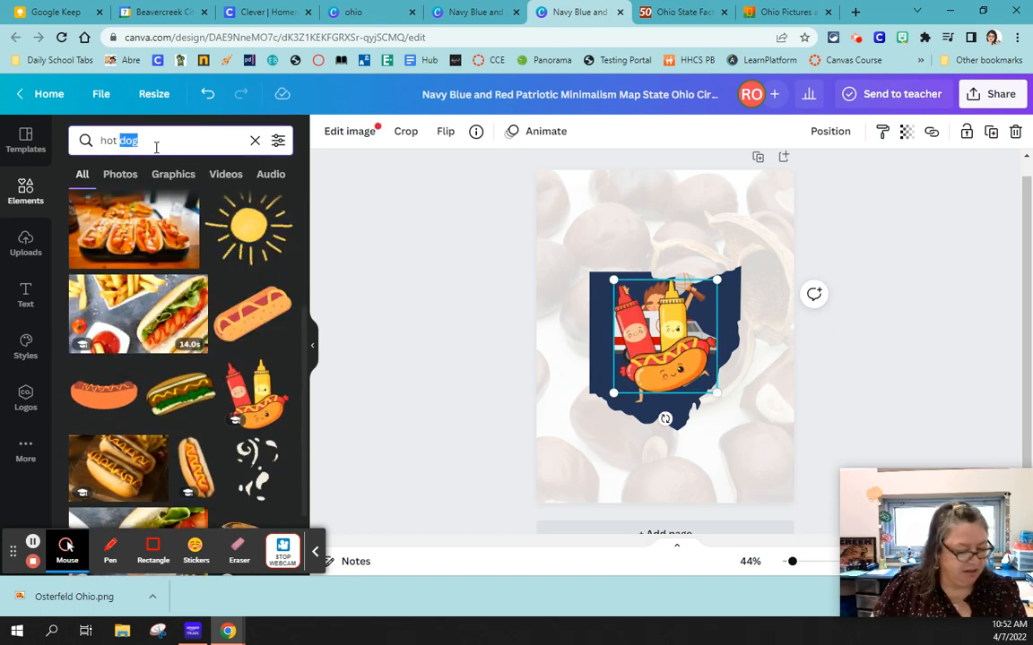
{"action": "left_click", "coordinate": [244, 149]}
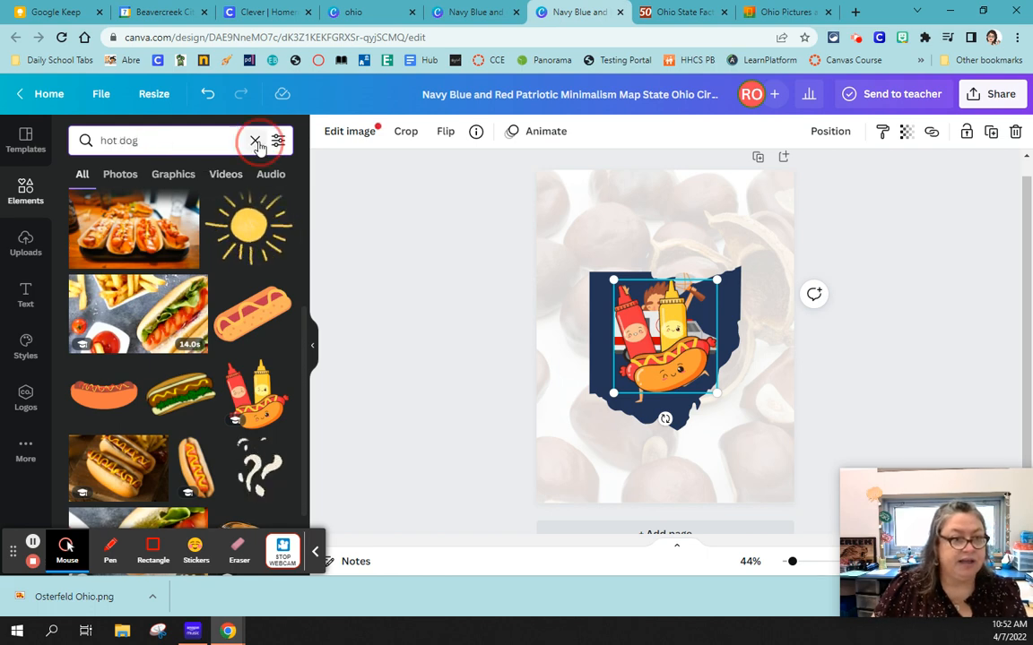
{"action": "left_click", "coordinate": [255, 140]}
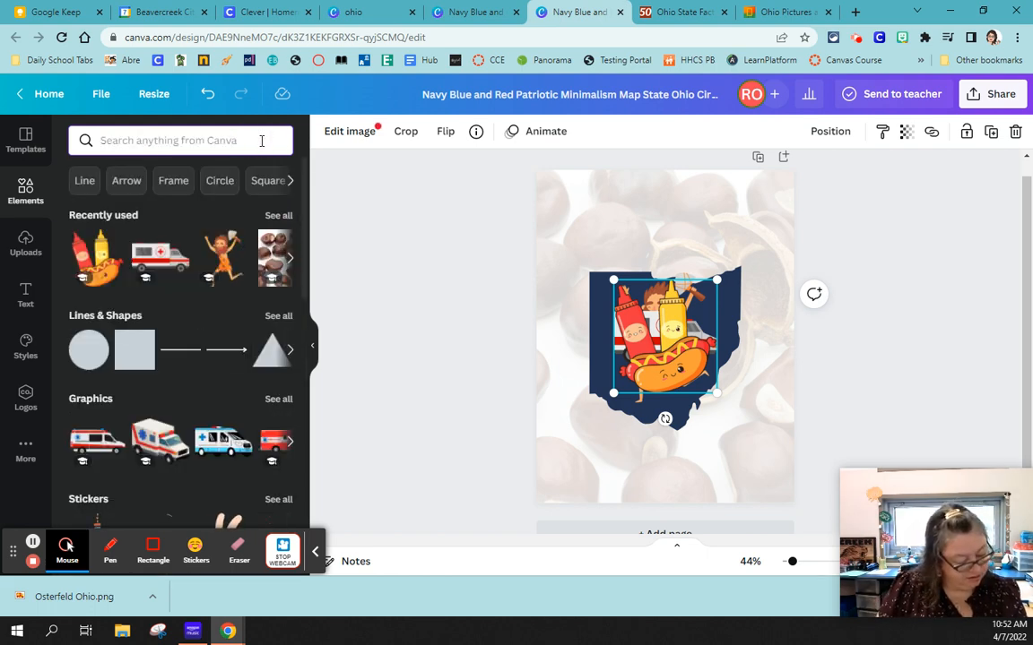
{"action": "type", "text": "women"}
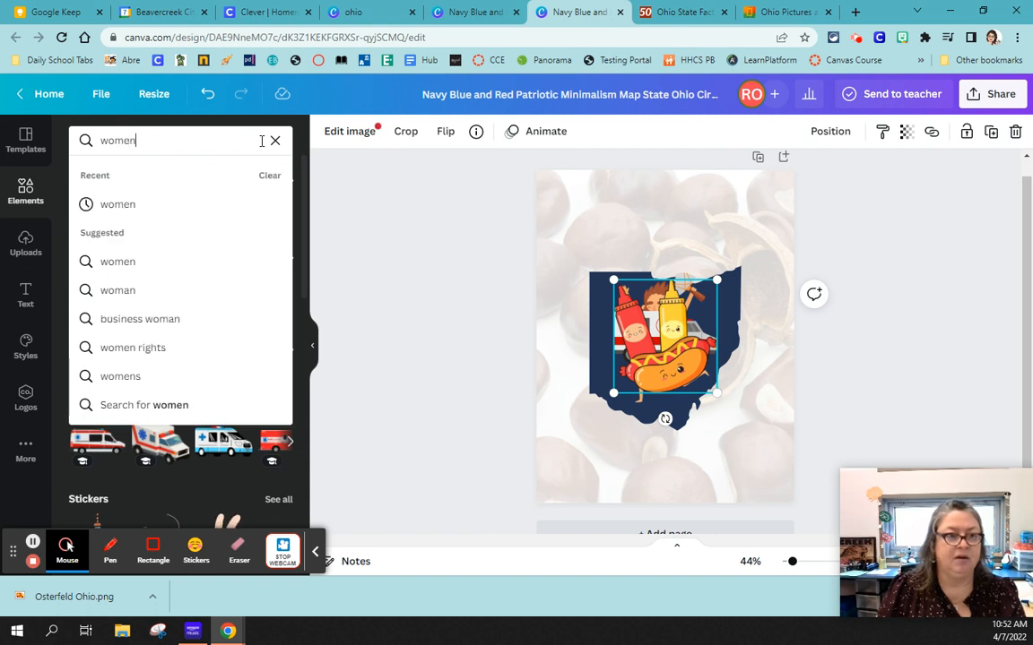
{"action": "key", "text": "Return"}
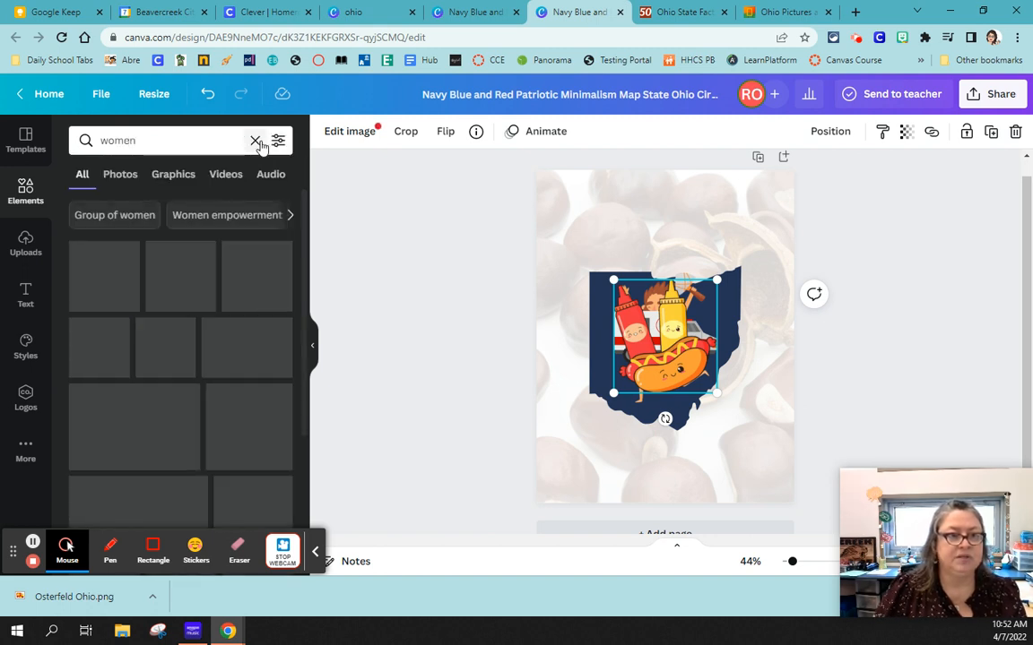
{"action": "left_click", "coordinate": [171, 284]}
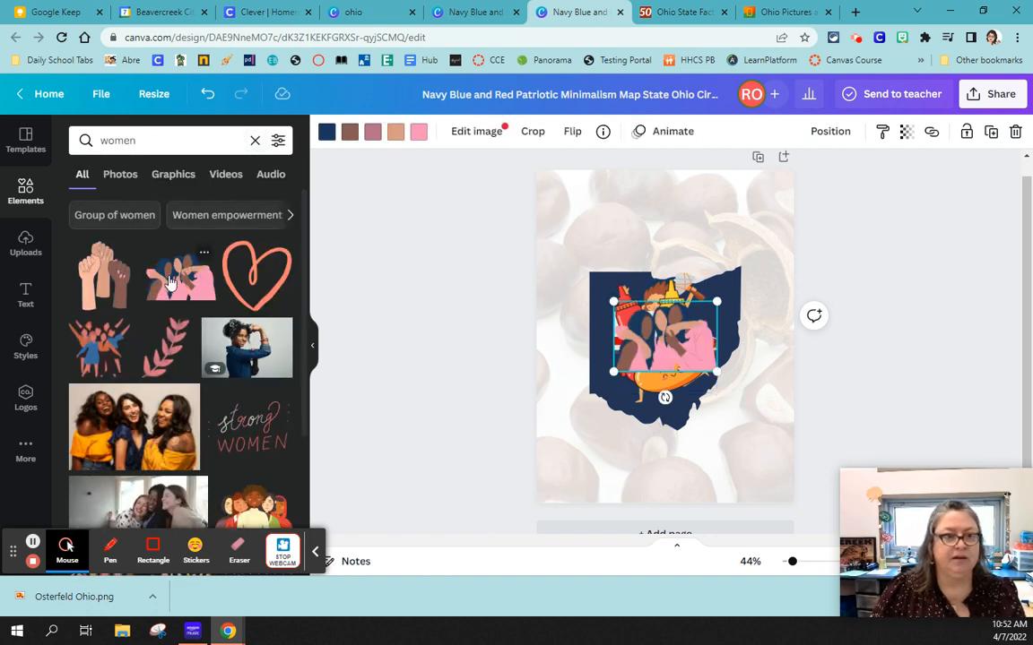
- Search the elements for "cash register", add the outlined cash register graphic to the page, and clear the search
{"action": "left_click", "coordinate": [142, 139]}
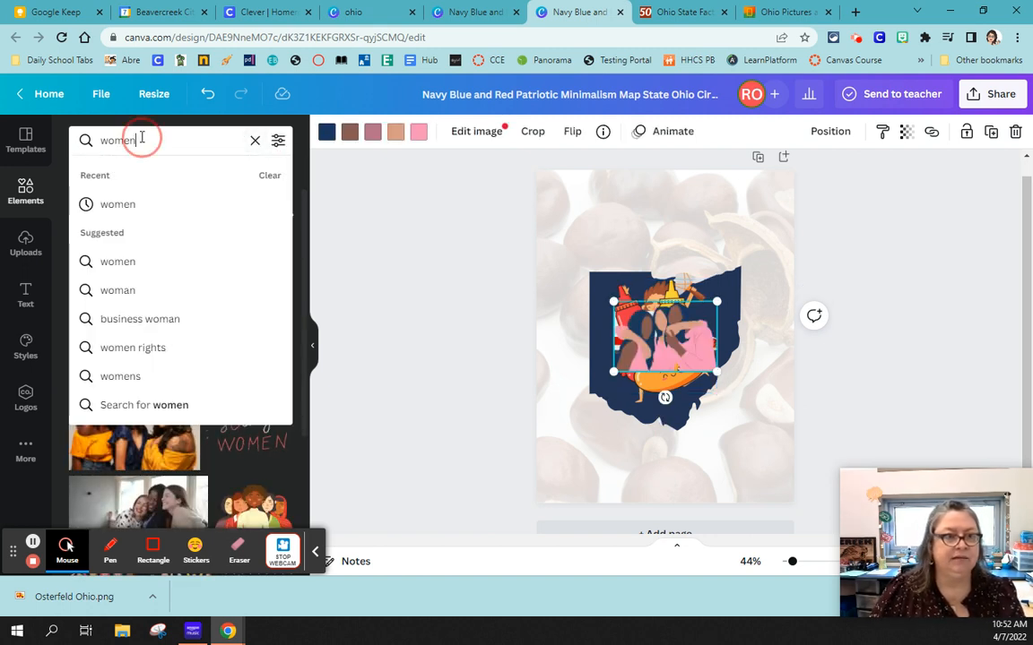
{"action": "left_click", "coordinate": [255, 141]}
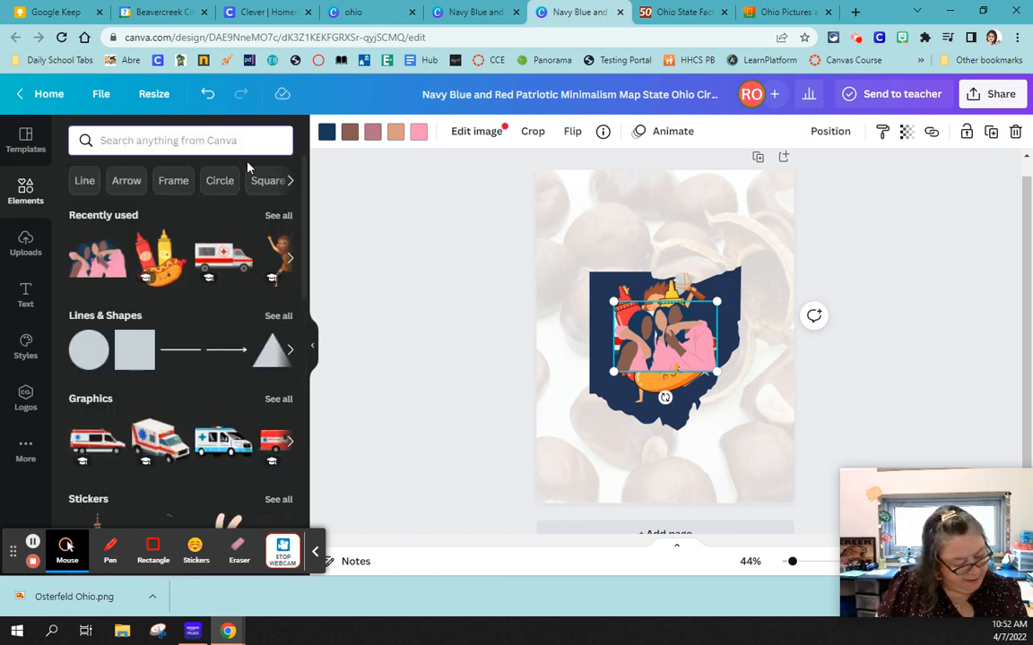
{"action": "type", "text": "cash"}
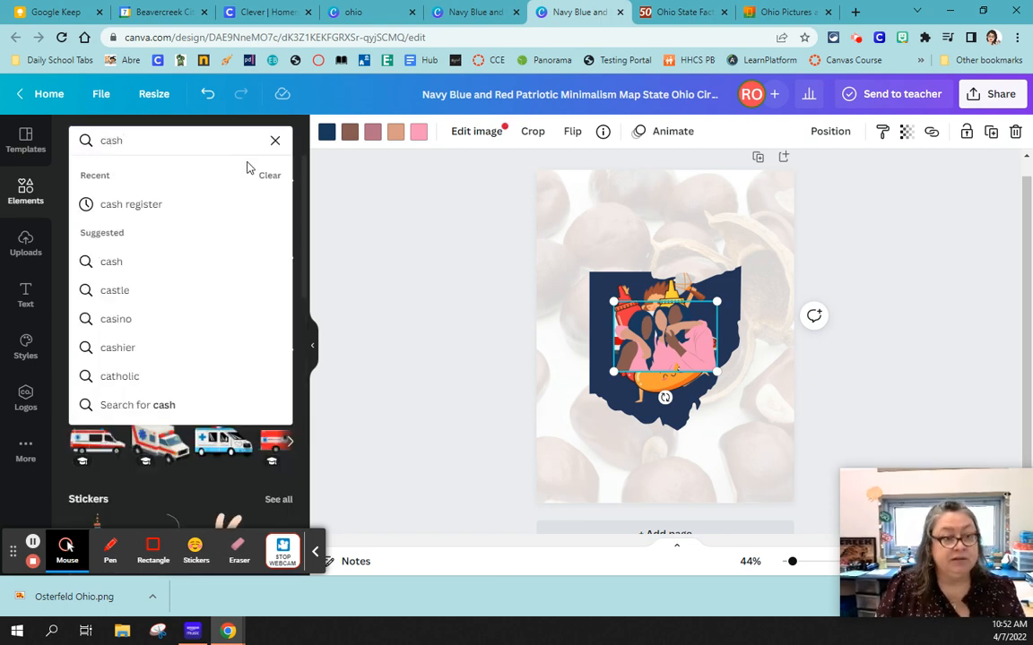
{"action": "left_click", "coordinate": [136, 205]}
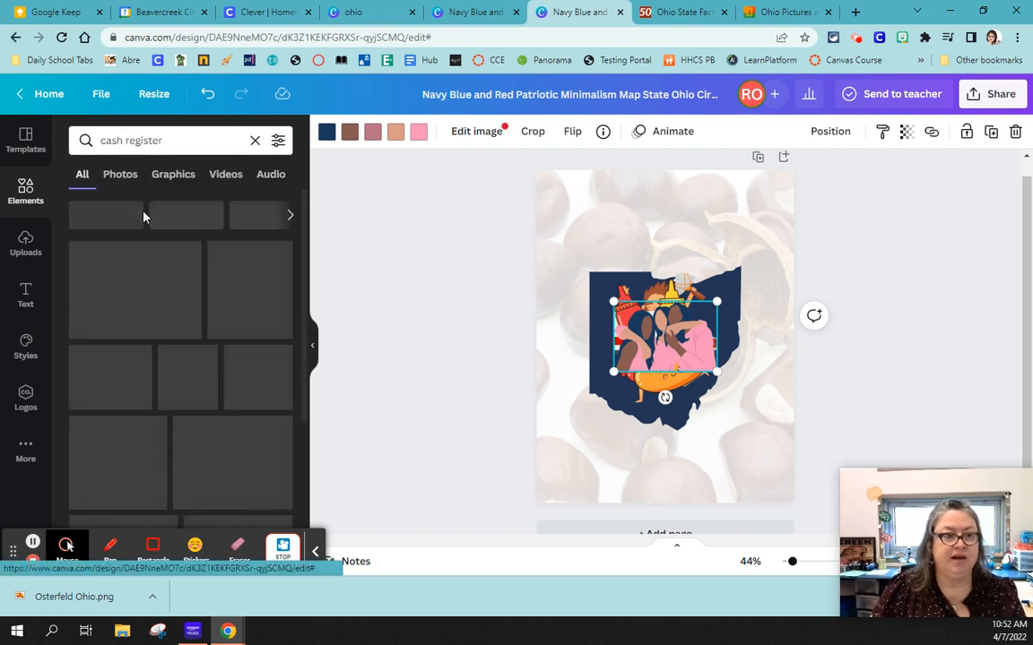
{"action": "left_click", "coordinate": [226, 214]}
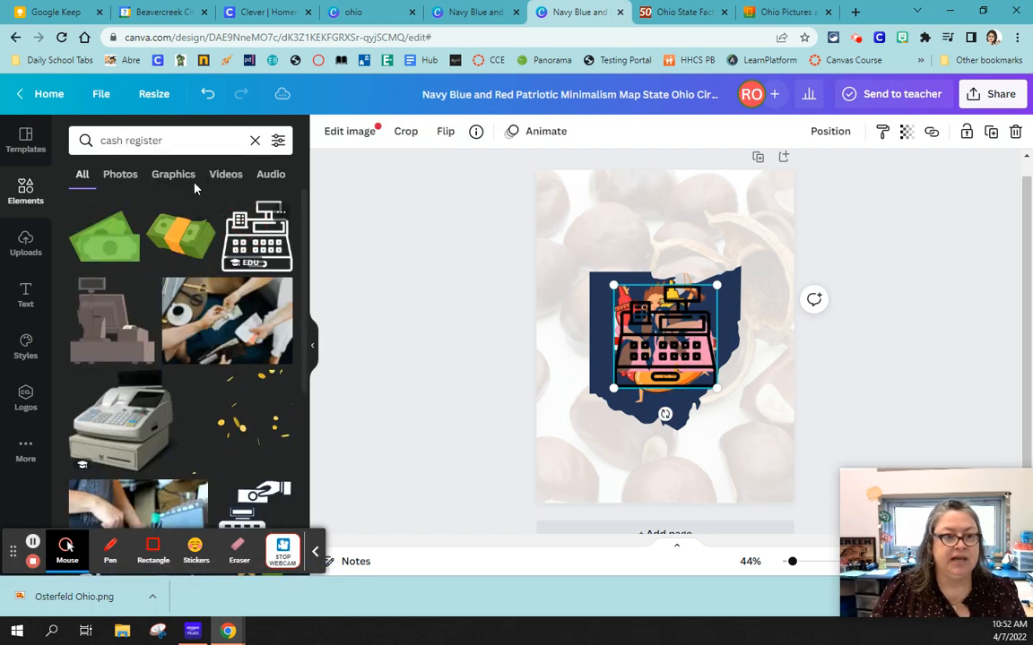
{"action": "left_click", "coordinate": [255, 144]}
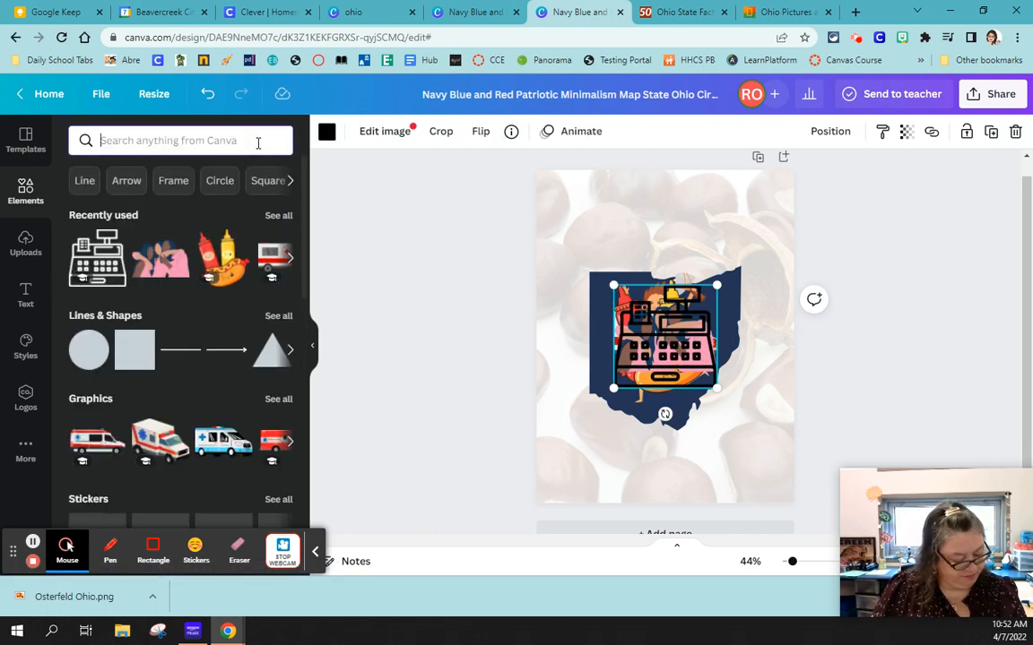
- Search the elements for "traffic light", add the black three-light traffic signal to the page, and clear the search
{"action": "type", "text": "traf"}
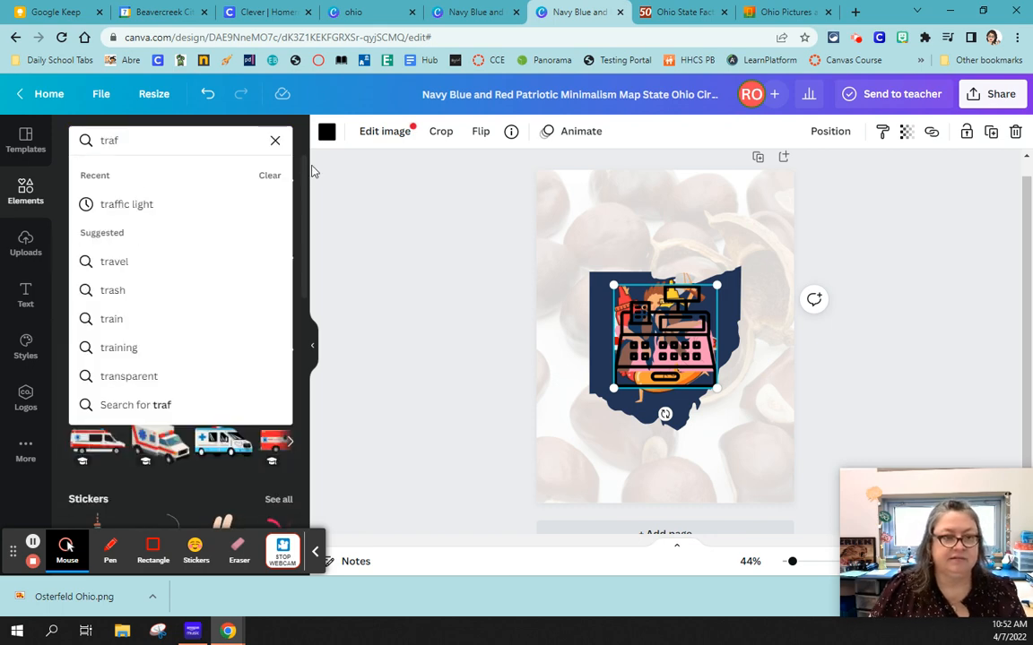
{"action": "left_click", "coordinate": [119, 204]}
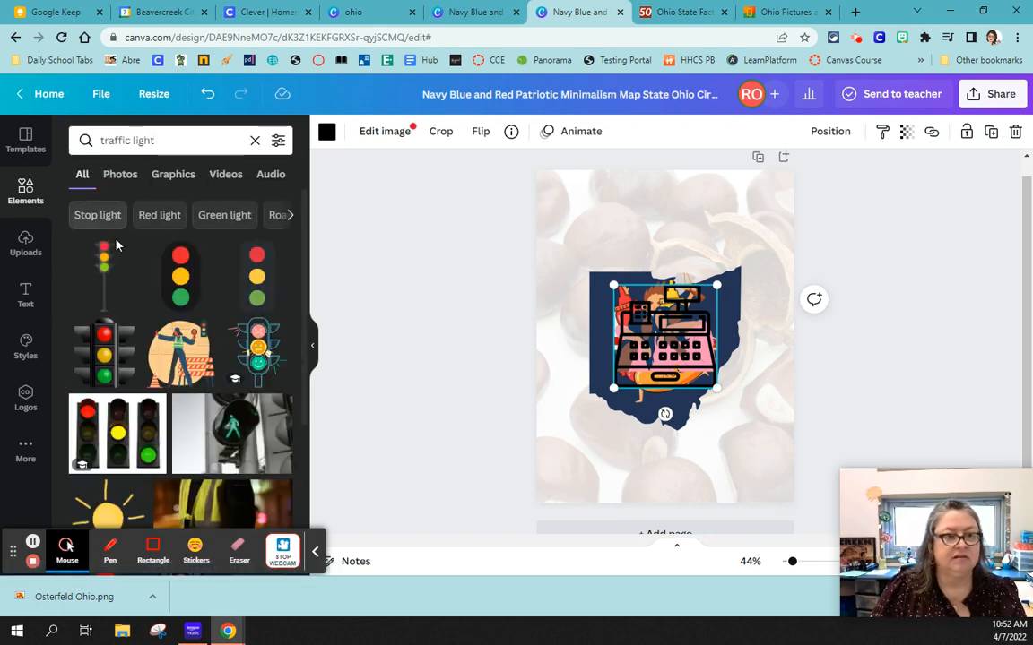
{"action": "left_click", "coordinate": [104, 350]}
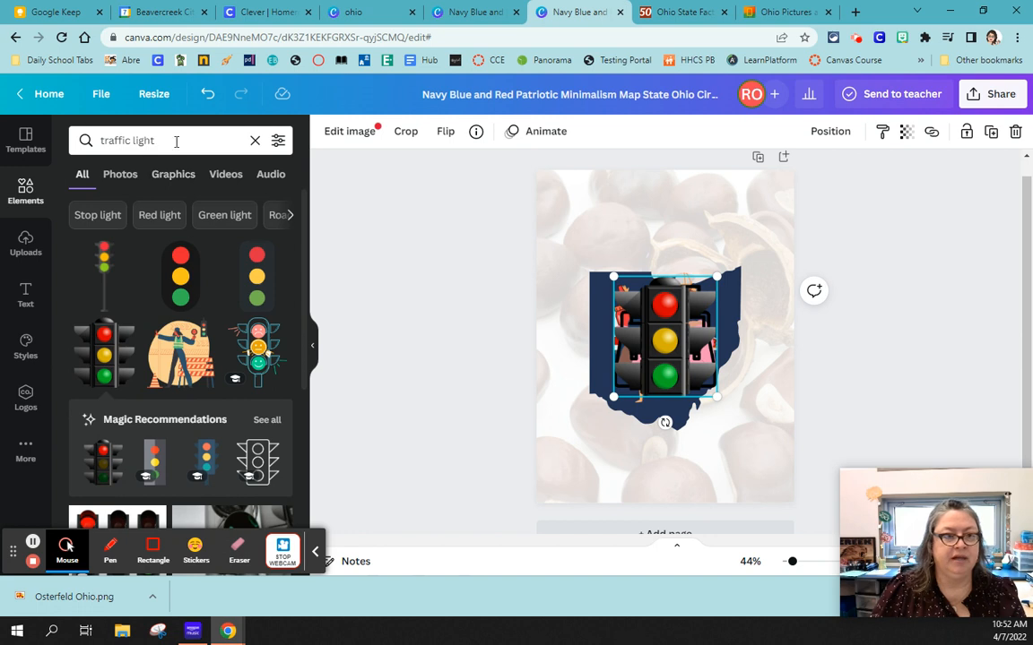
{"action": "left_click", "coordinate": [255, 141]}
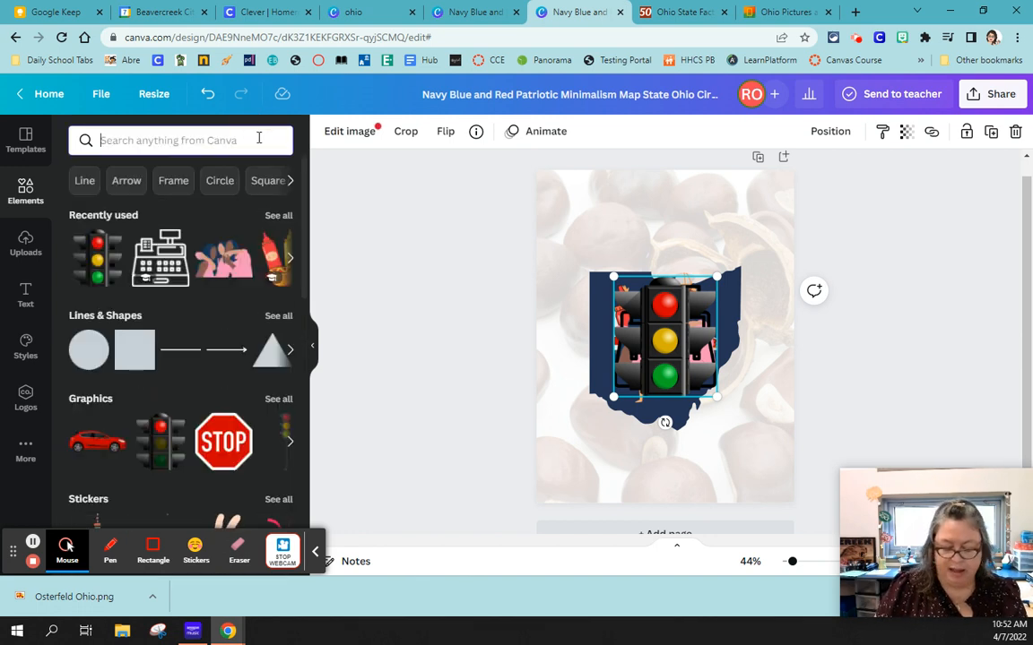
- Search the elements for "pop top" and add the close-up photo of a dark can's pull tab to the page
{"action": "type", "text": "pop top"}
{"action": "key", "text": "Return"}
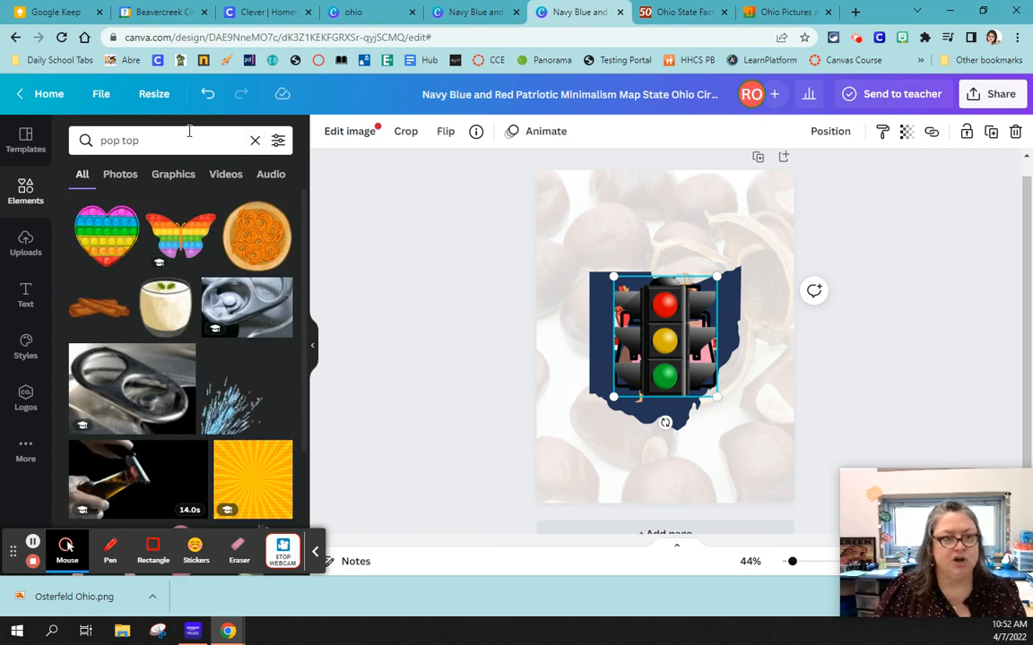
{"action": "scroll", "coordinate": [254, 283], "scroll_direction": "down", "scroll_amount": 1}
{"action": "scroll", "coordinate": [254, 284], "scroll_direction": "down", "scroll_amount": 5}
{"action": "scroll", "coordinate": [164, 301], "scroll_direction": "up", "scroll_amount": 3}
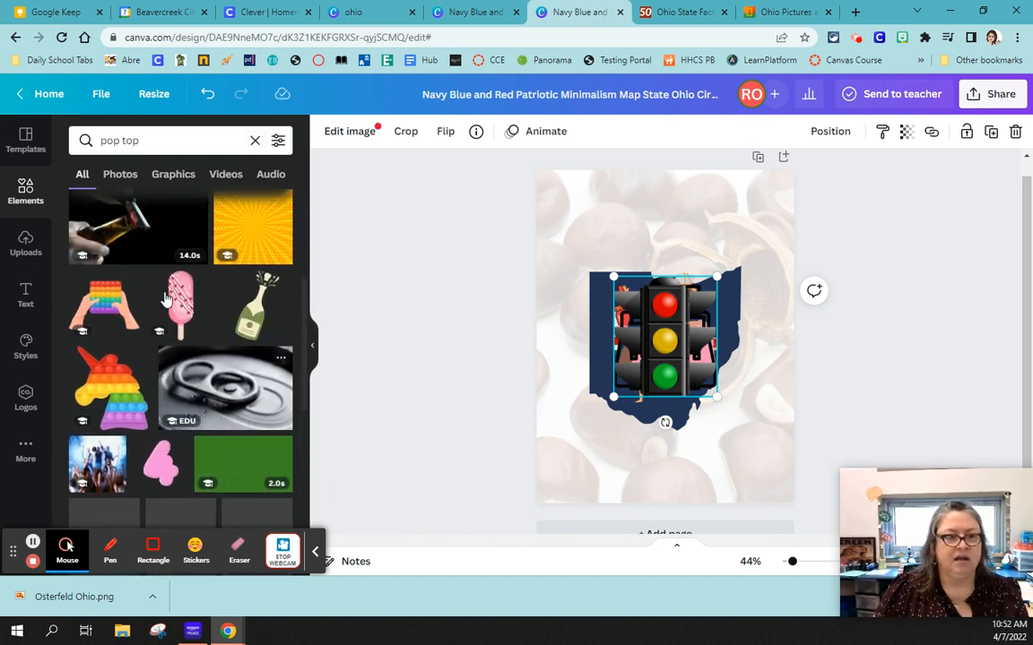
{"action": "left_click_drag", "start_coordinate": [213, 387], "coordinate": [614, 369]}
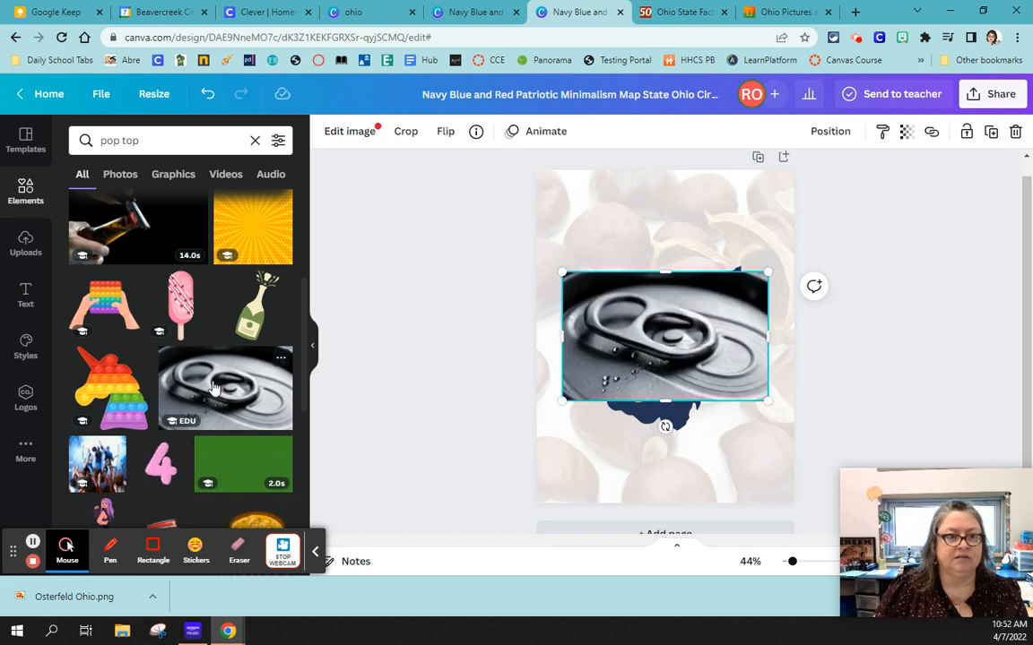
- Shrink the can pull-tab photo and place it in the lower-left corner of the design page
{"action": "left_click", "coordinate": [386, 222]}
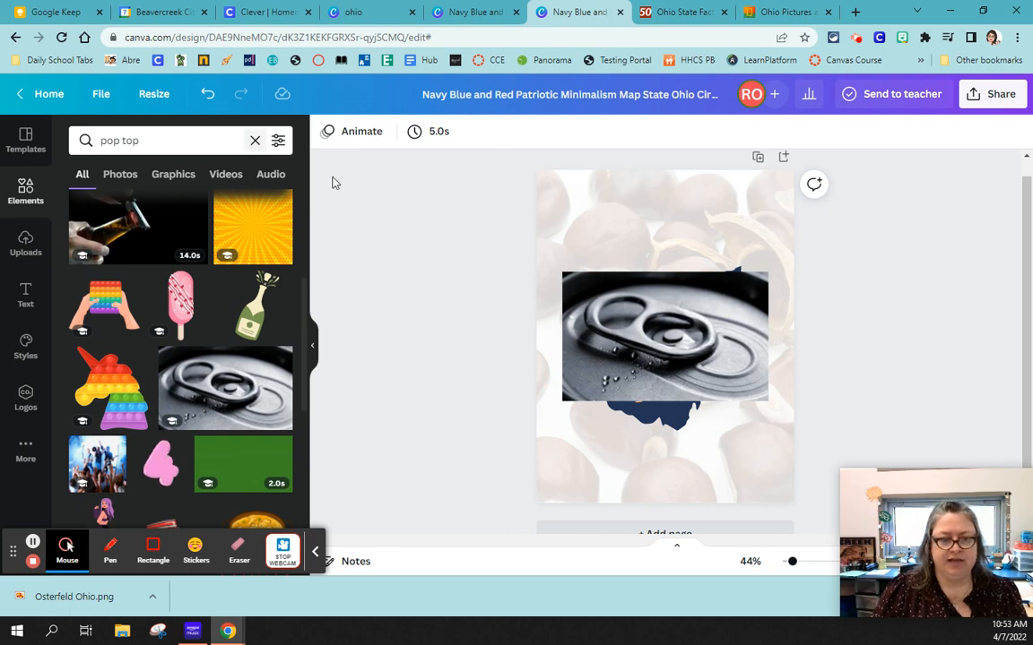
{"action": "left_click", "coordinate": [758, 296]}
{"action": "left_click_drag", "start_coordinate": [768, 273], "coordinate": [645, 348]}
{"action": "left_click_drag", "start_coordinate": [573, 377], "coordinate": [549, 484]}
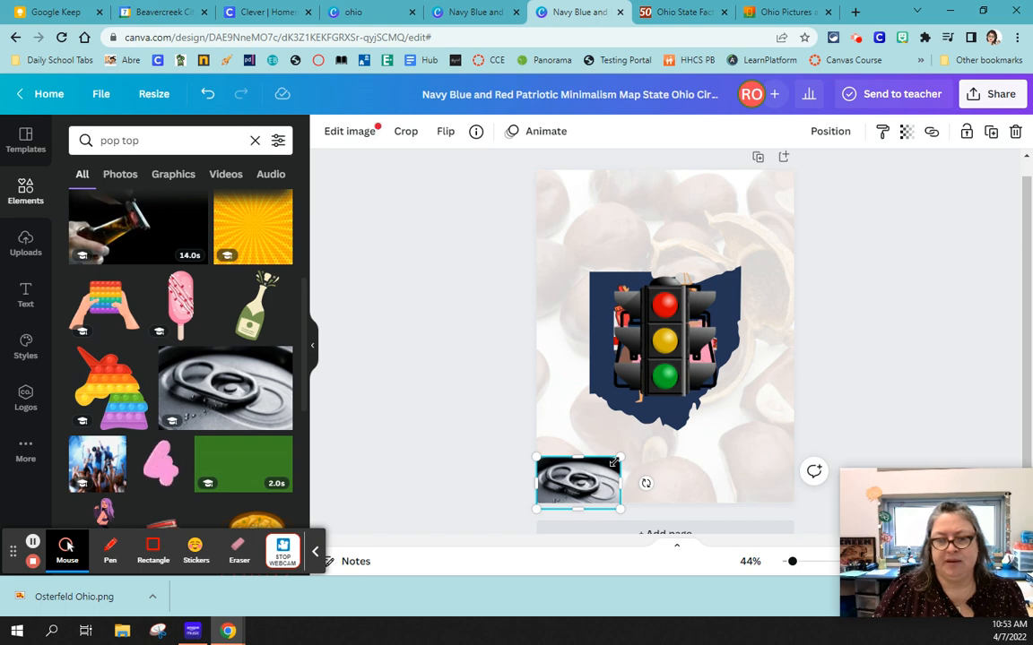
{"action": "left_click_drag", "start_coordinate": [621, 457], "coordinate": [610, 465]}
- Shrink the traffic light and cash register, placing the light along the page's left edge and the register in its lower-right corner
{"action": "left_click", "coordinate": [638, 296]}
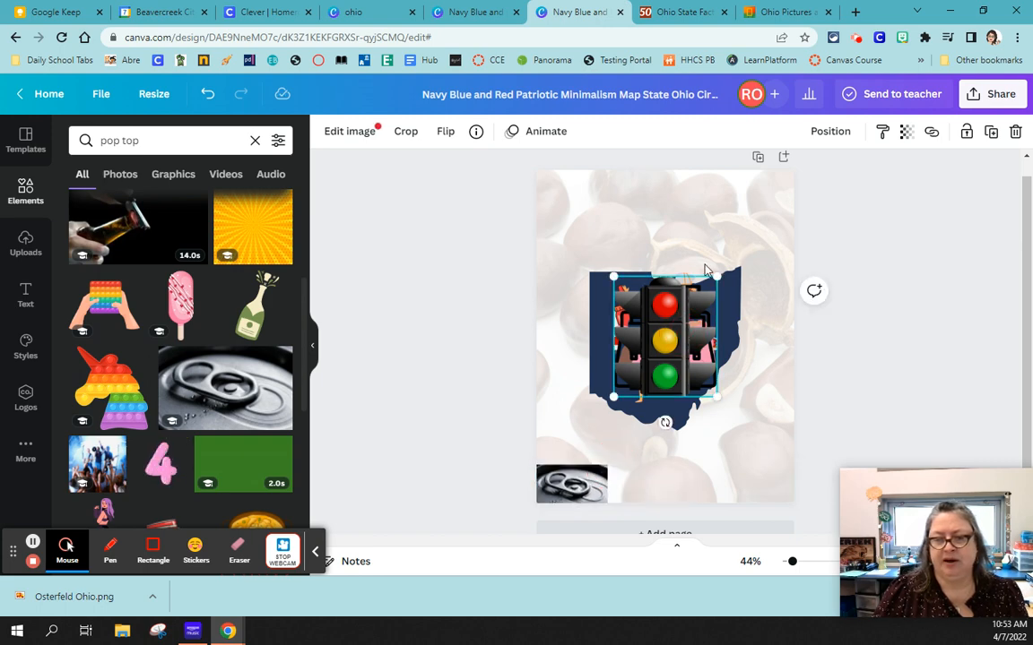
{"action": "left_click_drag", "start_coordinate": [717, 278], "coordinate": [562, 346]}
{"action": "left_click", "coordinate": [665, 353]}
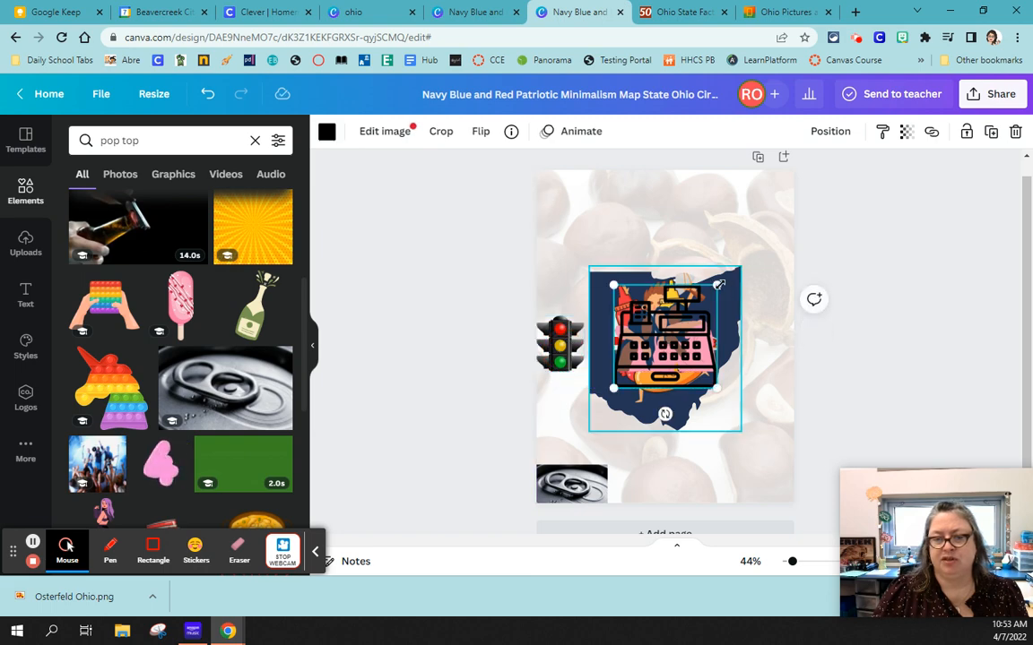
{"action": "left_click_drag", "start_coordinate": [714, 292], "coordinate": [768, 489]}
- Shrink the group of women and the hot dog, placing both along the page's right edge with the hot dog above the women
{"action": "left_click", "coordinate": [714, 300]}
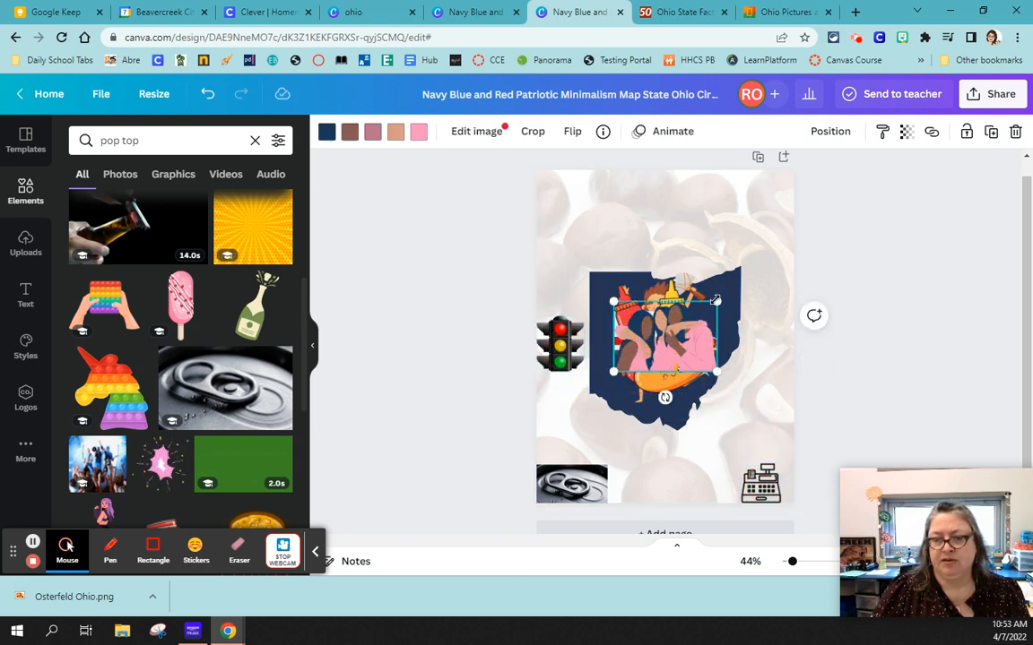
{"action": "left_click_drag", "start_coordinate": [717, 302], "coordinate": [764, 359]}
{"action": "left_click", "coordinate": [715, 299]}
{"action": "left_click_drag", "start_coordinate": [717, 279], "coordinate": [768, 256]}
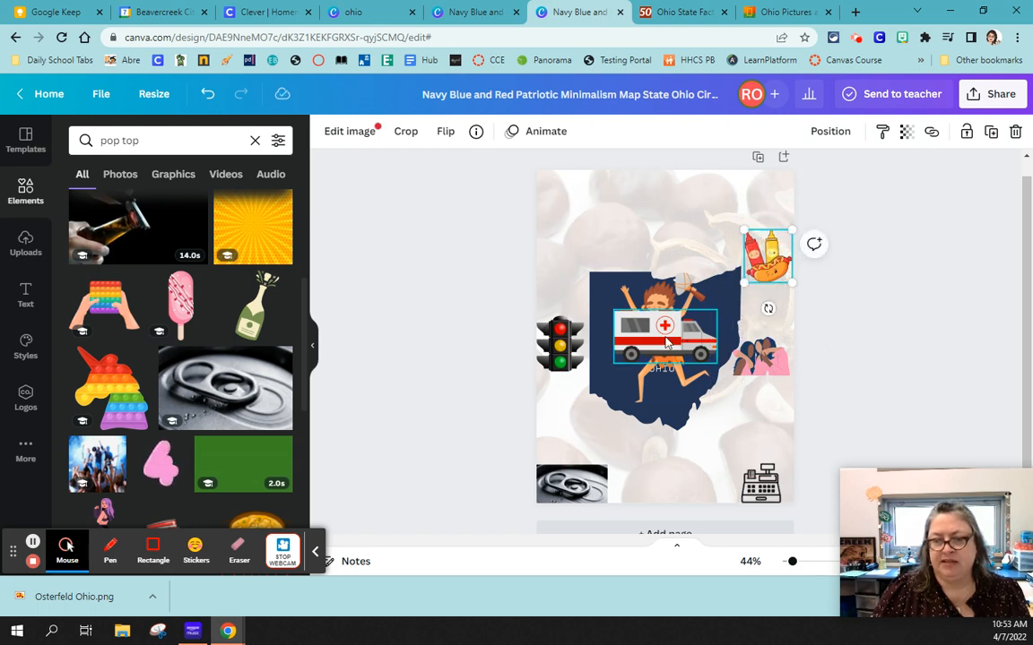
- Shrink the ambulance and caveman, placing the ambulance below the Ohio map and the caveman above the traffic light
{"action": "left_click", "coordinate": [694, 351]}
{"action": "left_click_drag", "start_coordinate": [717, 364], "coordinate": [671, 462]}
{"action": "left_click", "coordinate": [674, 337]}
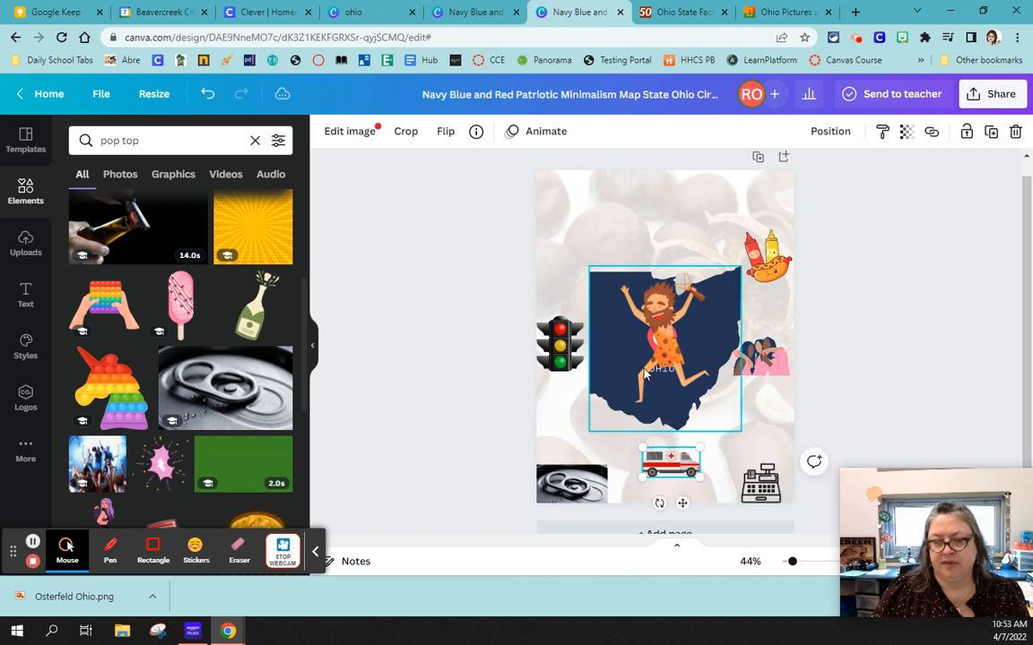
{"action": "left_click_drag", "start_coordinate": [708, 398], "coordinate": [664, 332]}
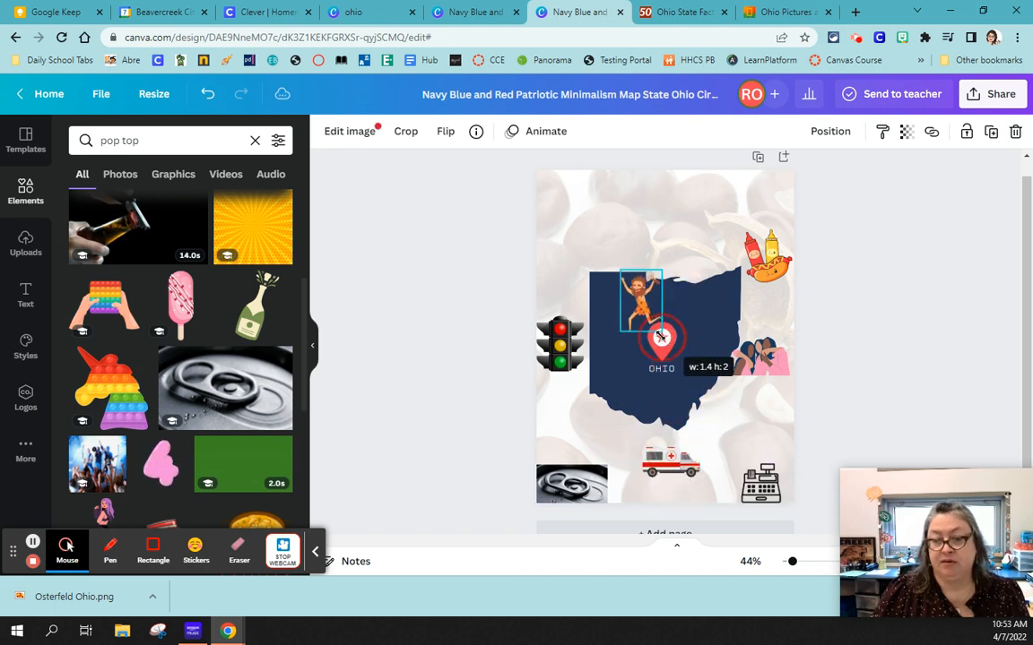
{"action": "left_click_drag", "start_coordinate": [634, 295], "coordinate": [551, 251]}
- Add the recently used "HELLO darling" font combination and place it at the top of the page above the map
{"action": "left_click", "coordinate": [26, 292]}
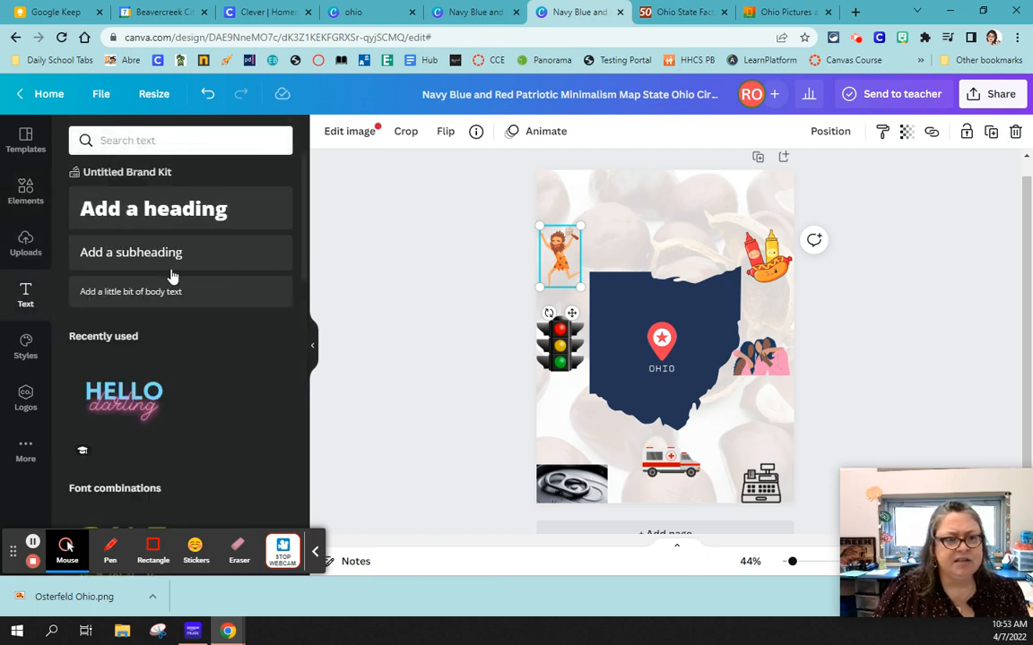
{"action": "left_click", "coordinate": [119, 395]}
{"action": "left_click_drag", "start_coordinate": [665, 307], "coordinate": [662, 191]}
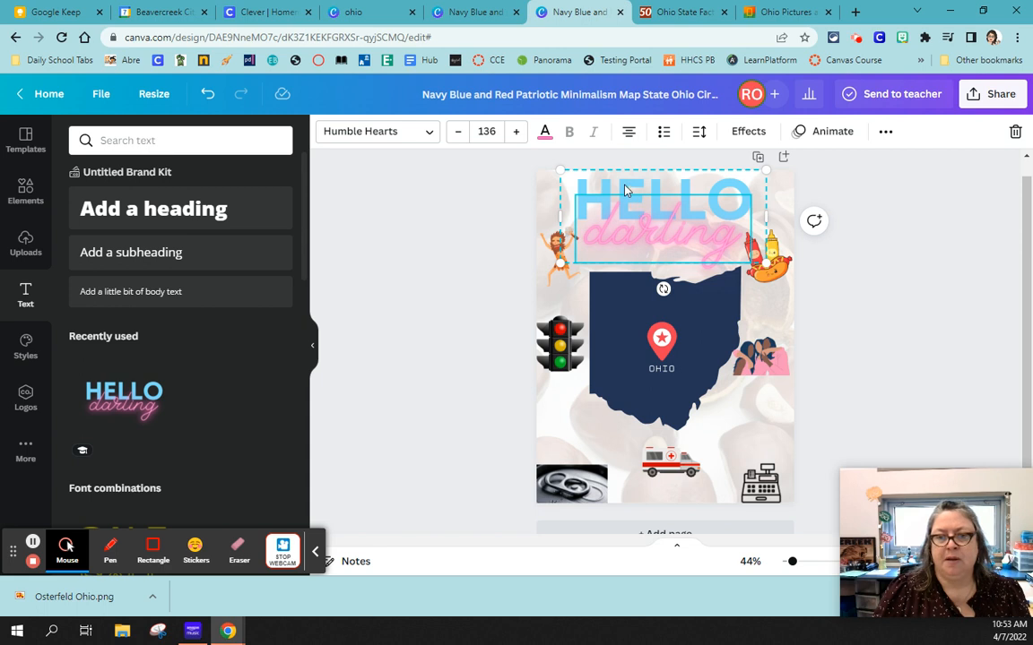
- Recolor the word "HELLO" in the title with the navy document color #233457
{"action": "left_click", "coordinate": [625, 191]}
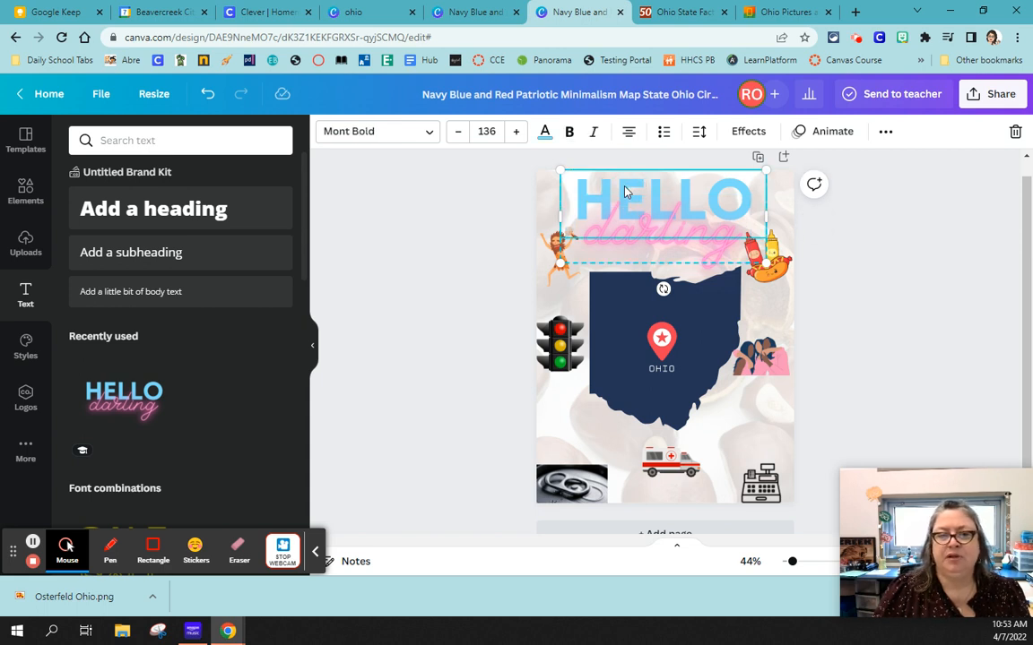
{"action": "left_click", "coordinate": [544, 132]}
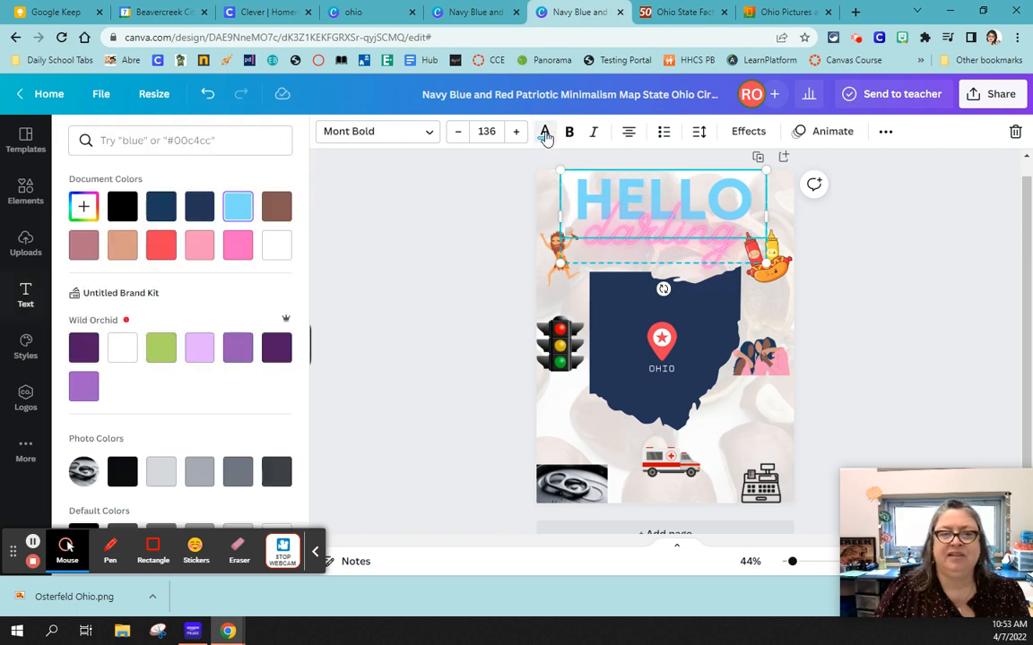
{"action": "left_click", "coordinate": [161, 206]}
{"action": "left_click", "coordinate": [197, 209]}
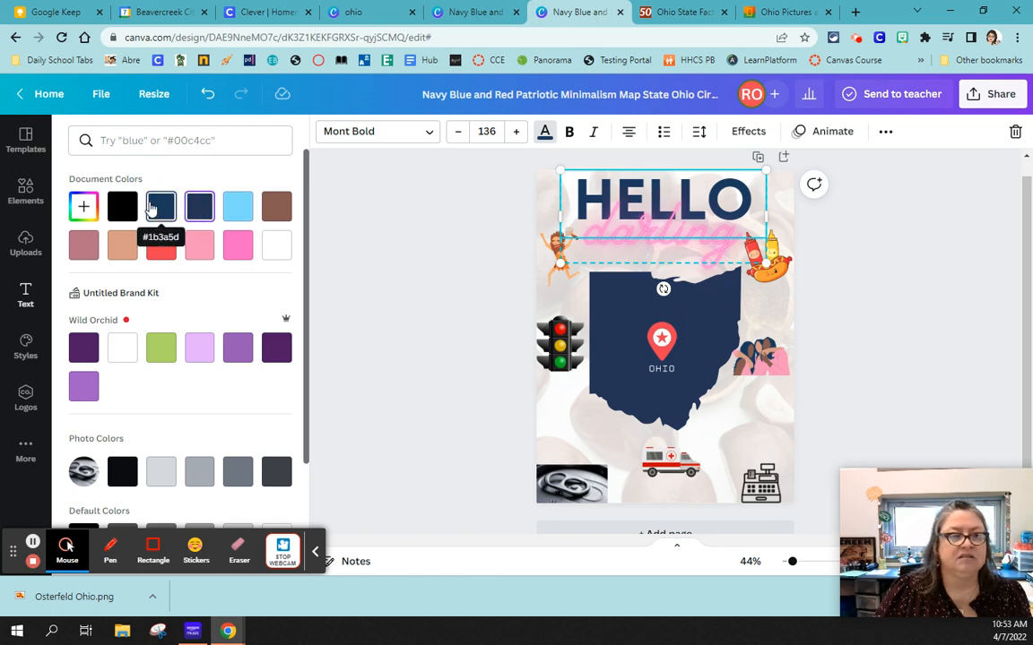
{"action": "scroll", "coordinate": [159, 377], "scroll_direction": "down", "scroll_amount": 3}
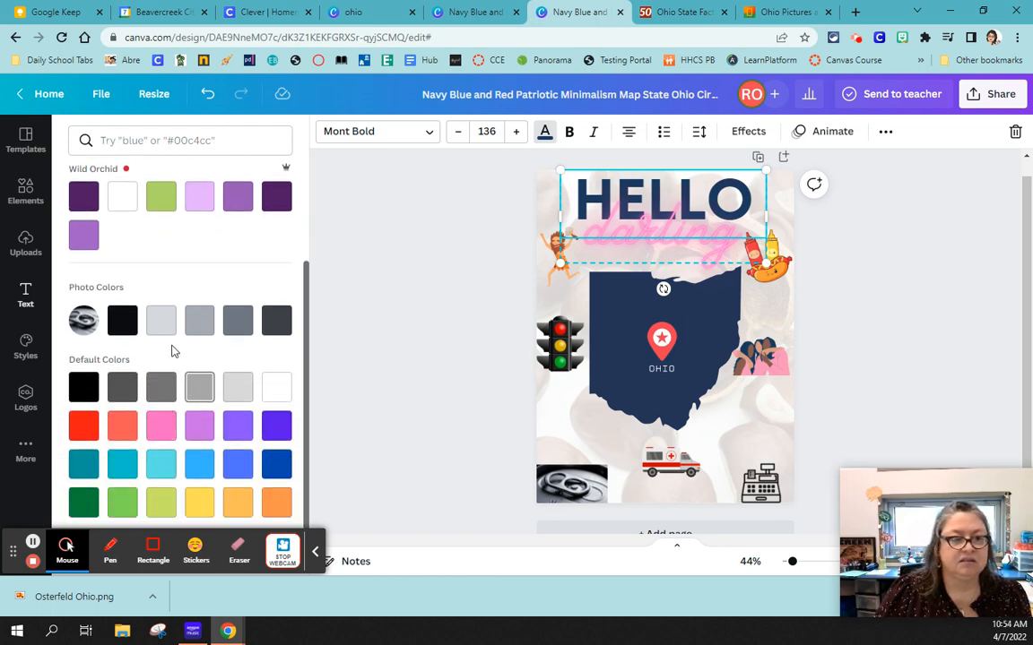
{"action": "scroll", "coordinate": [251, 329], "scroll_direction": "up", "scroll_amount": 3}
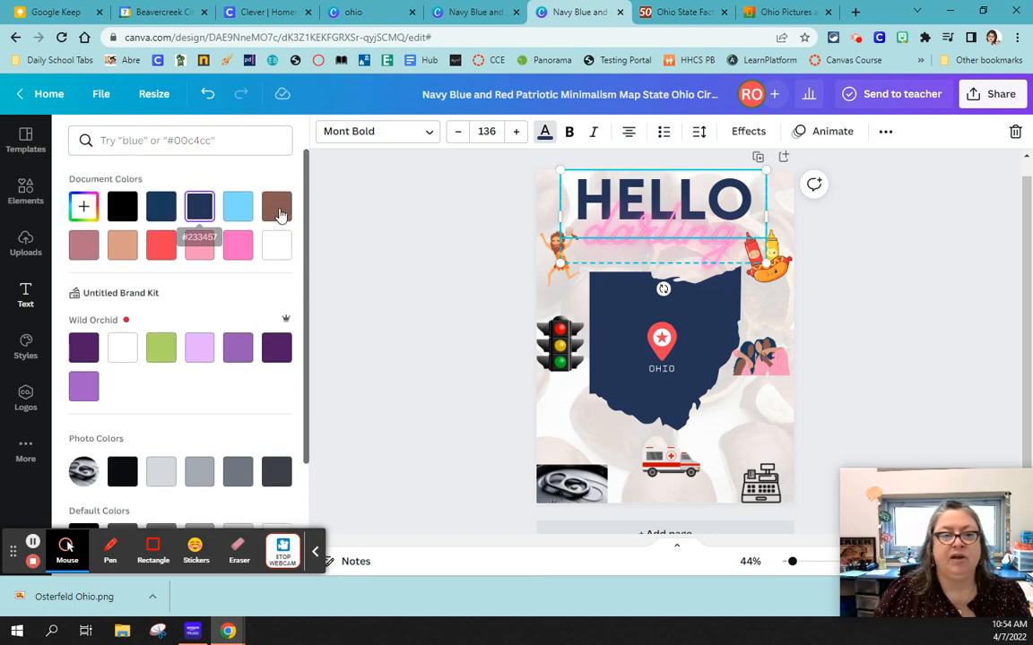
- Recolor the script word "darling" with the red document color
{"action": "left_click", "coordinate": [622, 250]}
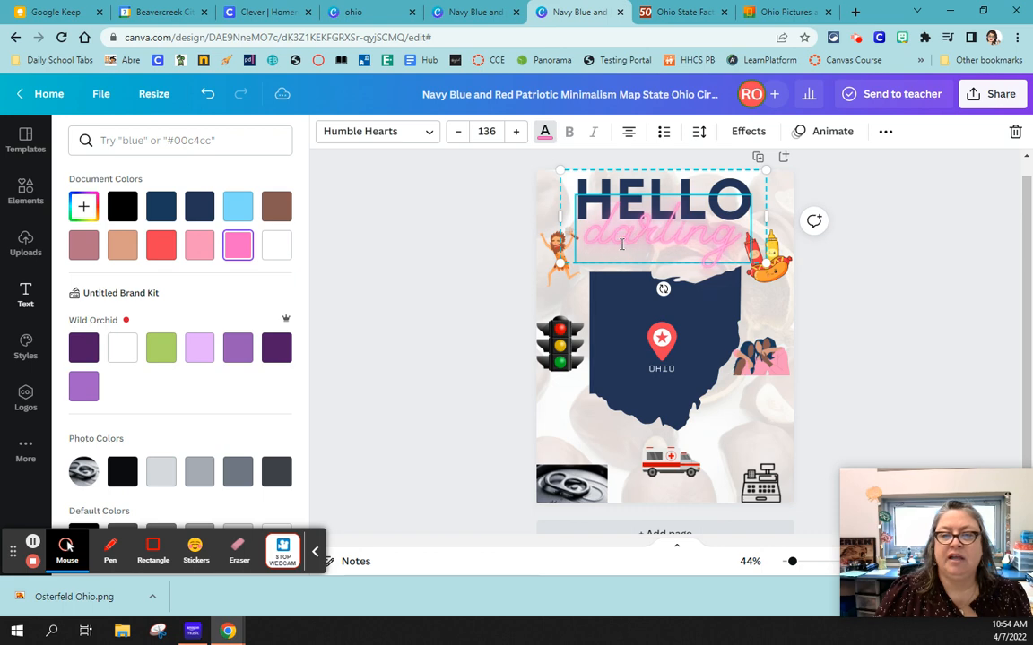
{"action": "left_click", "coordinate": [545, 132]}
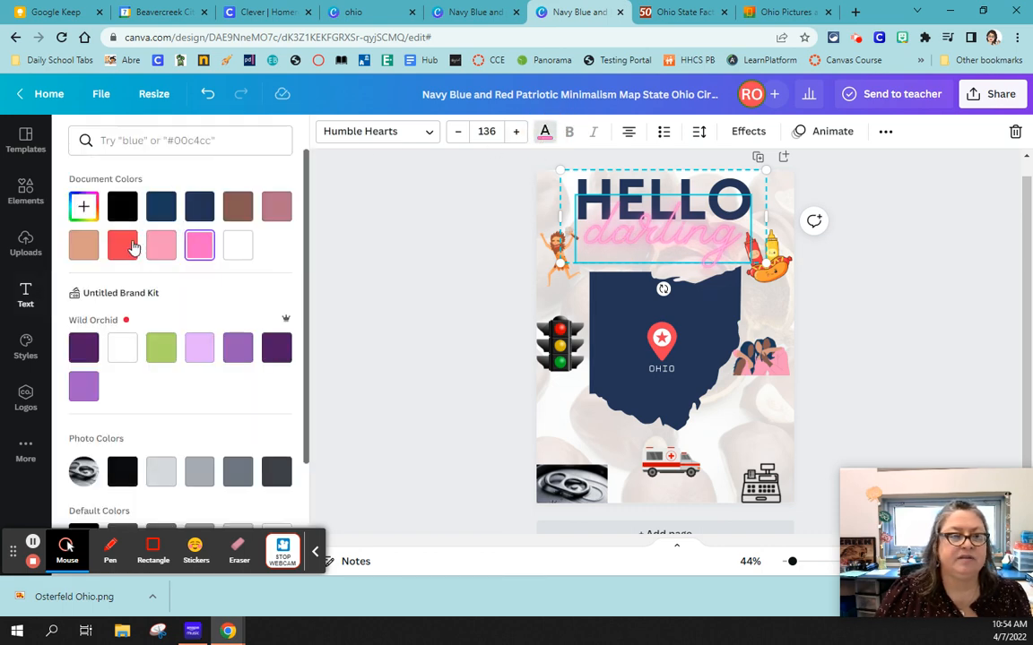
{"action": "left_click", "coordinate": [122, 245]}
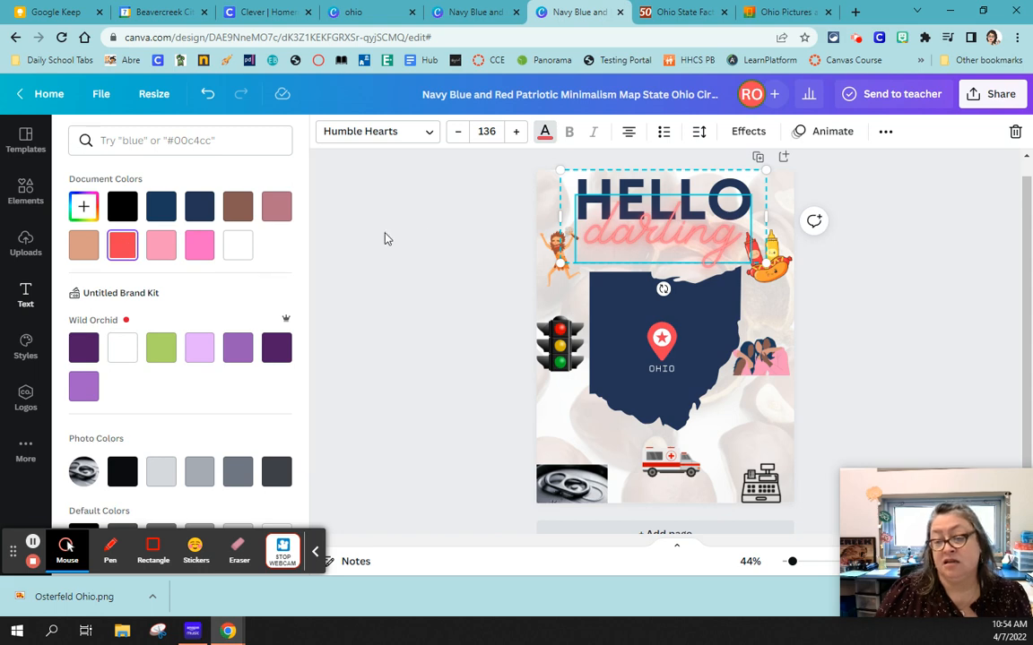
- Replace the script text "darling" with "Land of Firsts"
{"action": "double_click", "coordinate": [620, 190]}
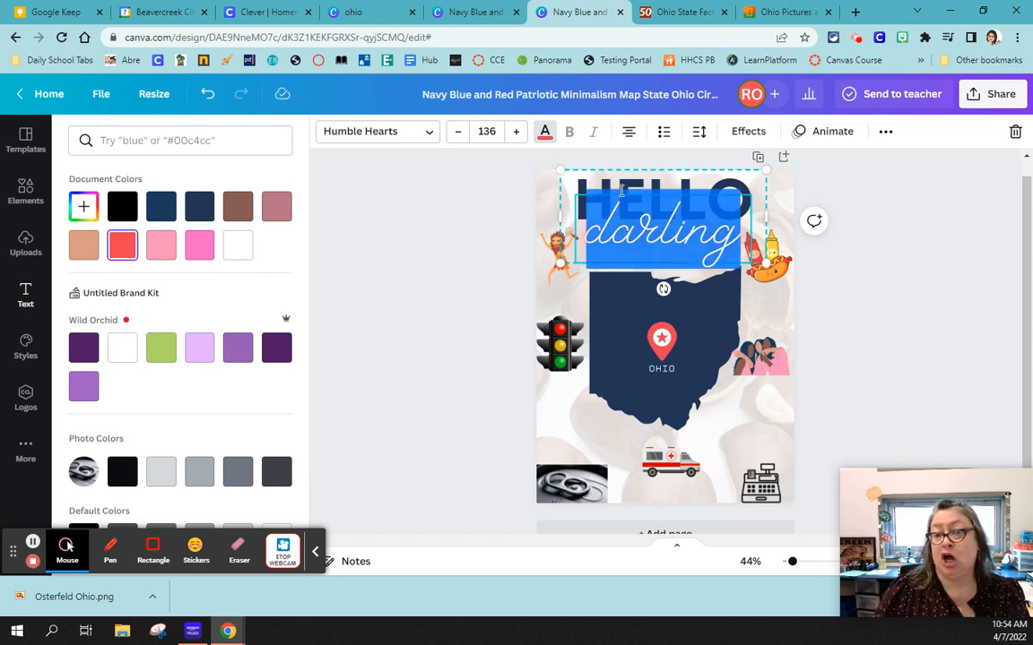
{"action": "type", "text": "Land"}
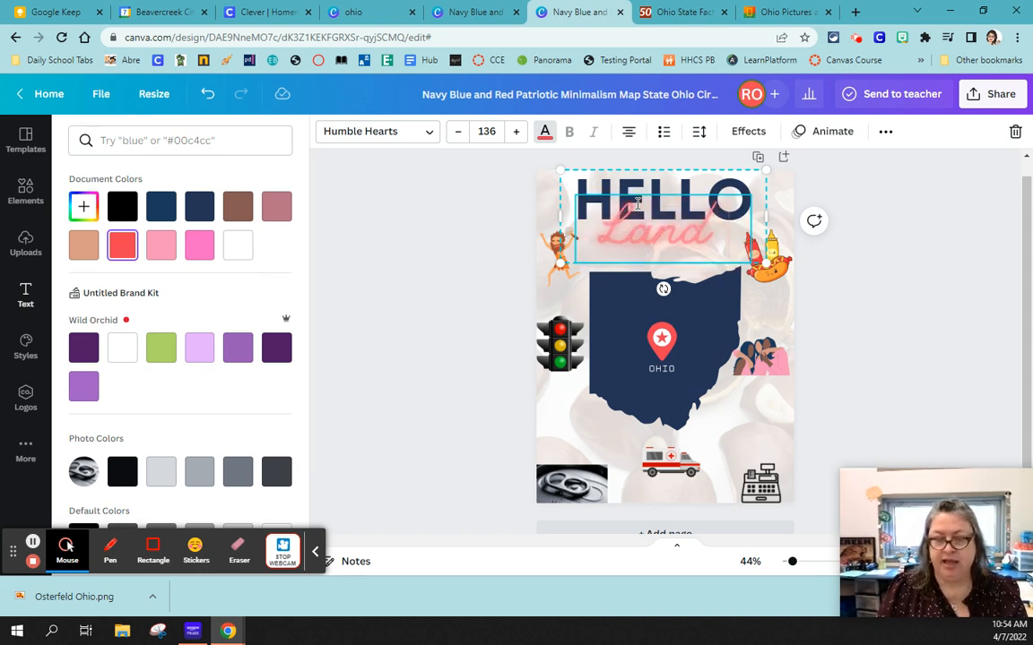
{"action": "type", "text": " of Firsts"}
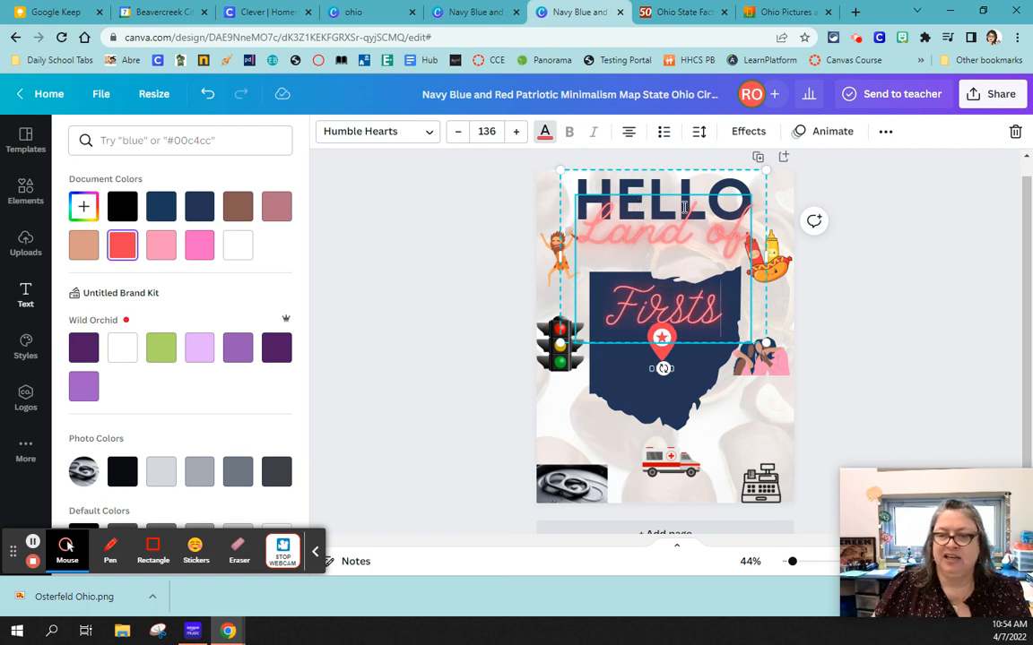
- Set the font size of the "Land of Firsts" script text to 72
{"action": "left_click_drag", "start_coordinate": [719, 316], "coordinate": [524, 211]}
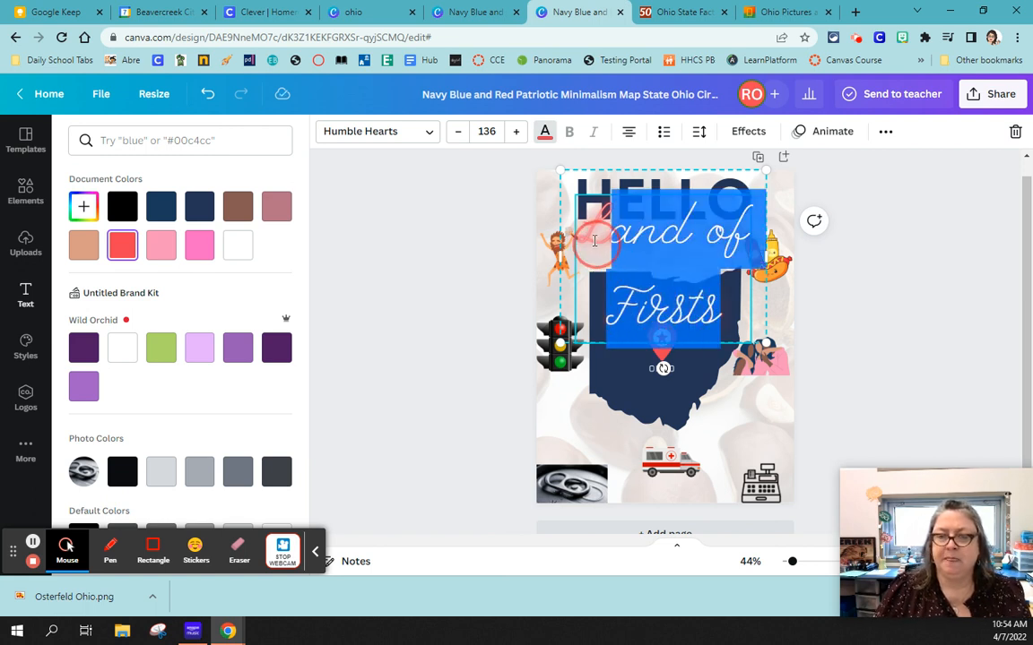
{"action": "left_click", "coordinate": [486, 132]}
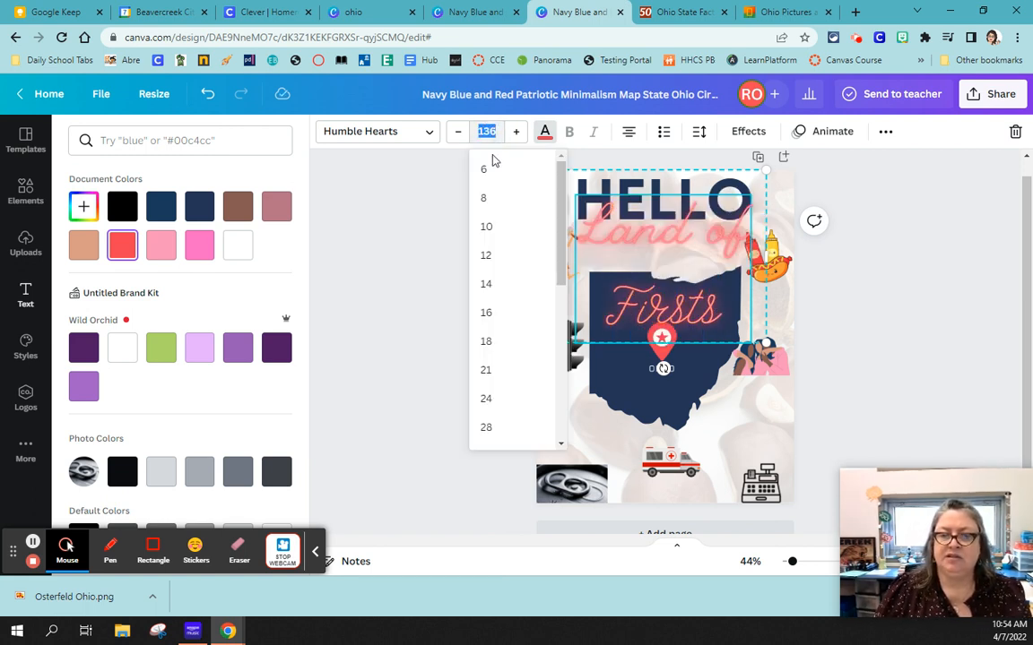
{"action": "scroll", "coordinate": [488, 394], "scroll_direction": "down", "scroll_amount": 4}
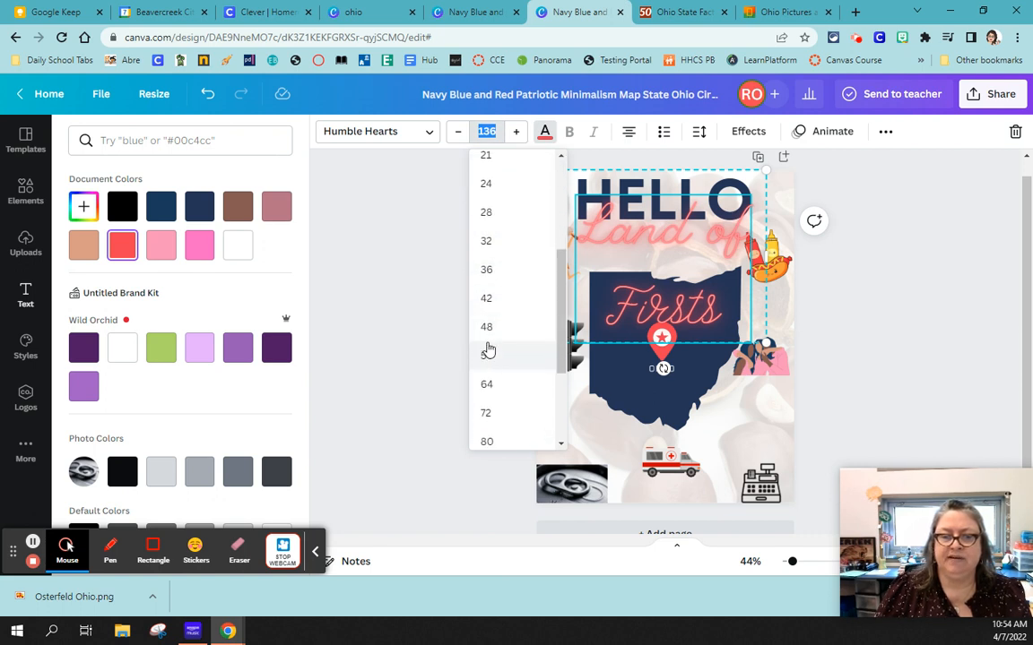
{"action": "left_click", "coordinate": [491, 328]}
{"action": "left_click", "coordinate": [517, 132]}
{"action": "left_click", "coordinate": [517, 133]}
{"action": "left_click", "coordinate": [516, 132]}
{"action": "left_click", "coordinate": [516, 133]}
{"action": "left_click", "coordinate": [516, 133]}
{"action": "left_click", "coordinate": [516, 133]}
{"action": "left_click", "coordinate": [516, 133]}
{"action": "left_click", "coordinate": [517, 132]}
{"action": "left_click", "coordinate": [517, 133]}
{"action": "left_click", "coordinate": [516, 133]}
{"action": "left_click", "coordinate": [516, 133]}
{"action": "left_click", "coordinate": [516, 133]}
{"action": "left_click", "coordinate": [485, 136]}
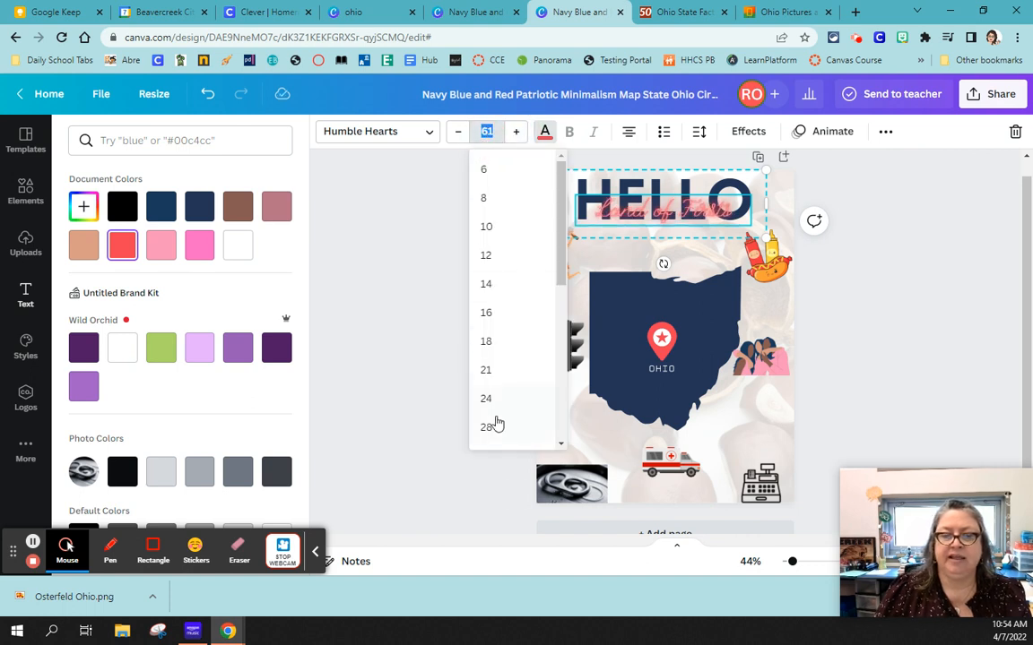
{"action": "scroll", "coordinate": [493, 395], "scroll_direction": "down", "scroll_amount": 3}
{"action": "scroll", "coordinate": [493, 366], "scroll_direction": "down", "scroll_amount": 1}
{"action": "left_click", "coordinate": [487, 339]}
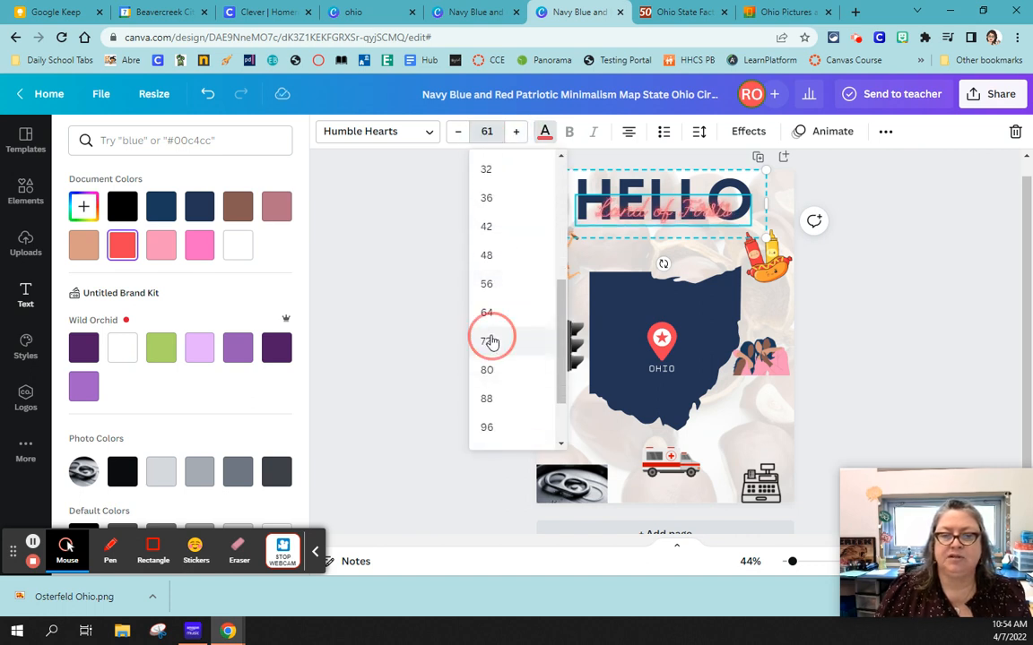
- Replace the title word "HELLO" with "OHIO"
{"action": "left_click", "coordinate": [606, 185]}
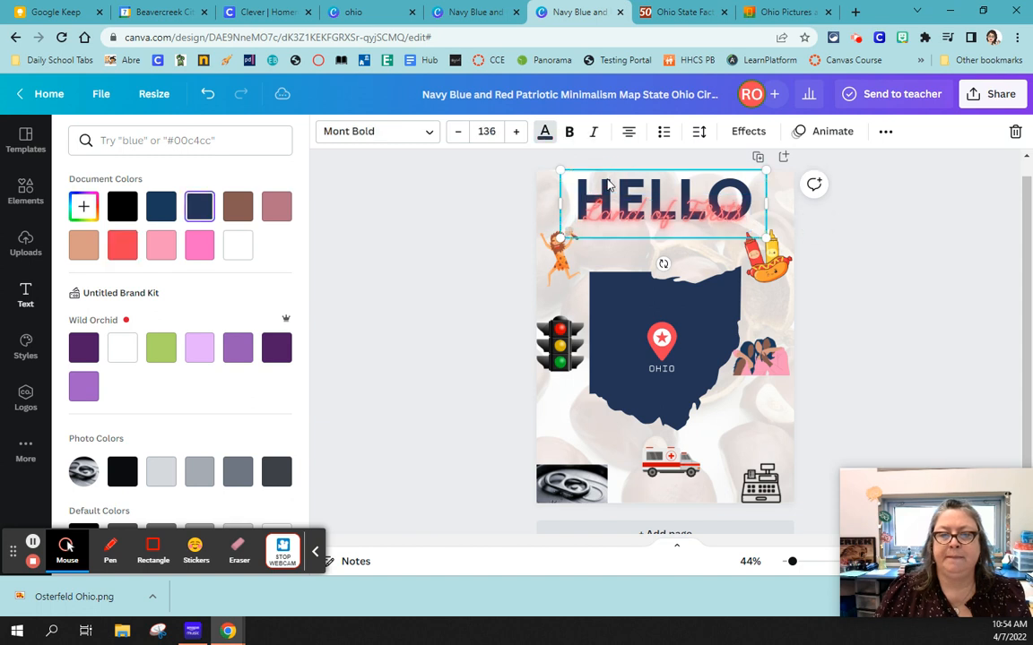
{"action": "double_click", "coordinate": [606, 185]}
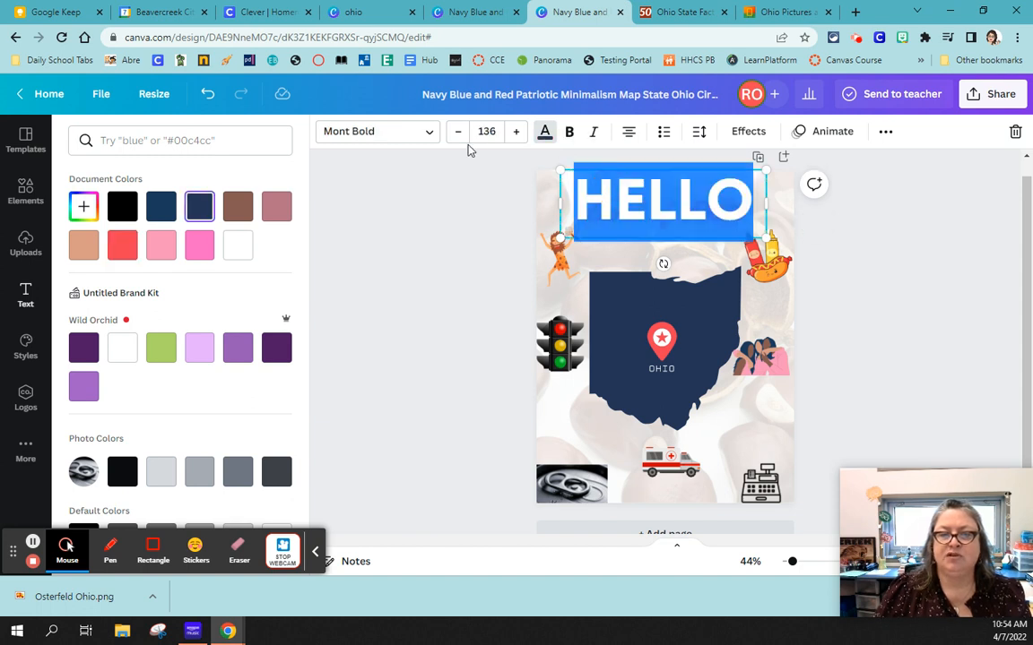
{"action": "type", "text": "OHIO"}
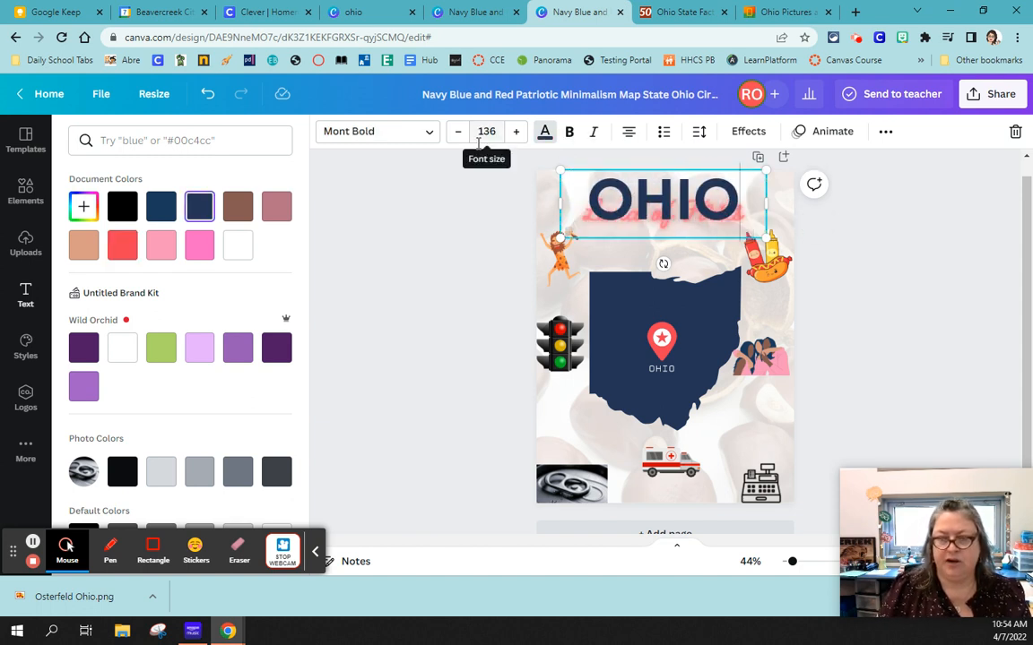
{"action": "left_click", "coordinate": [483, 209]}
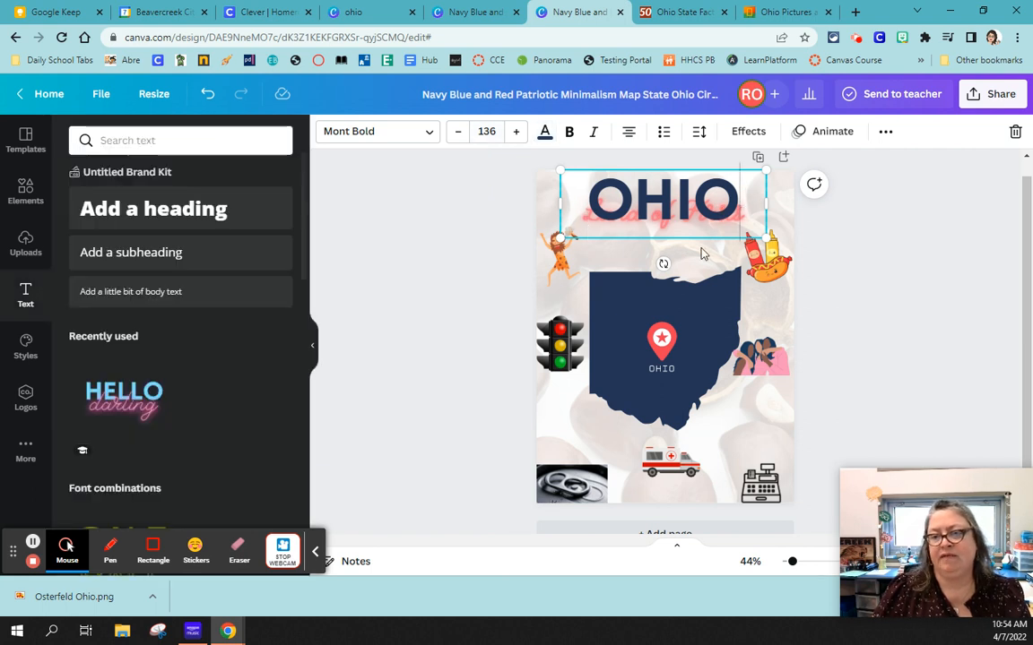
{"action": "left_click", "coordinate": [780, 212]}
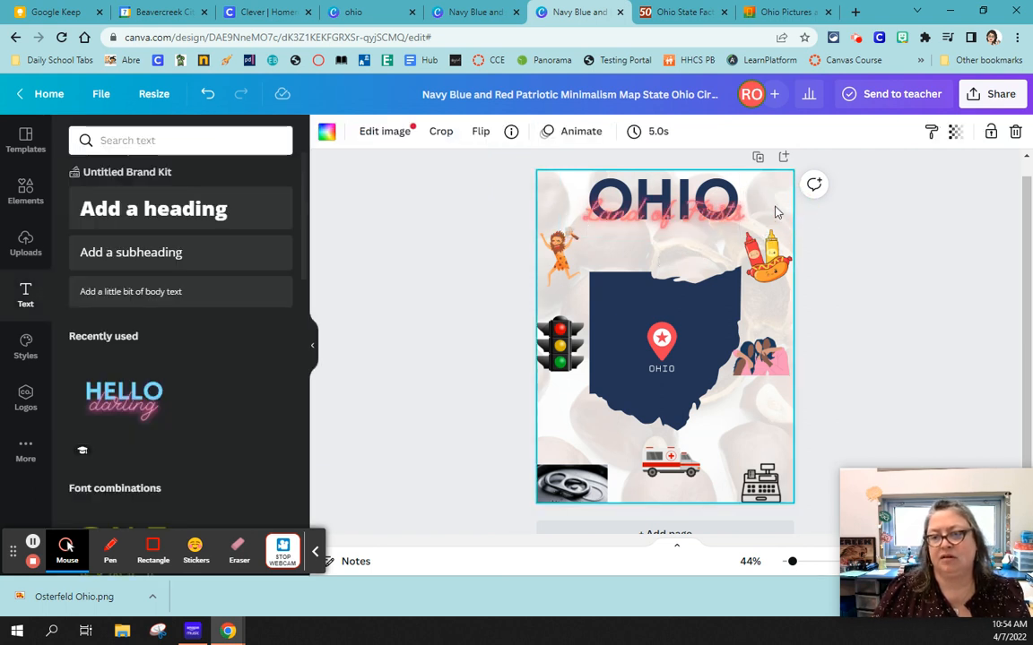
- Raise the Neon effect intensity of the "Land of Firsts" script text to the maximum
{"action": "left_click", "coordinate": [728, 217]}
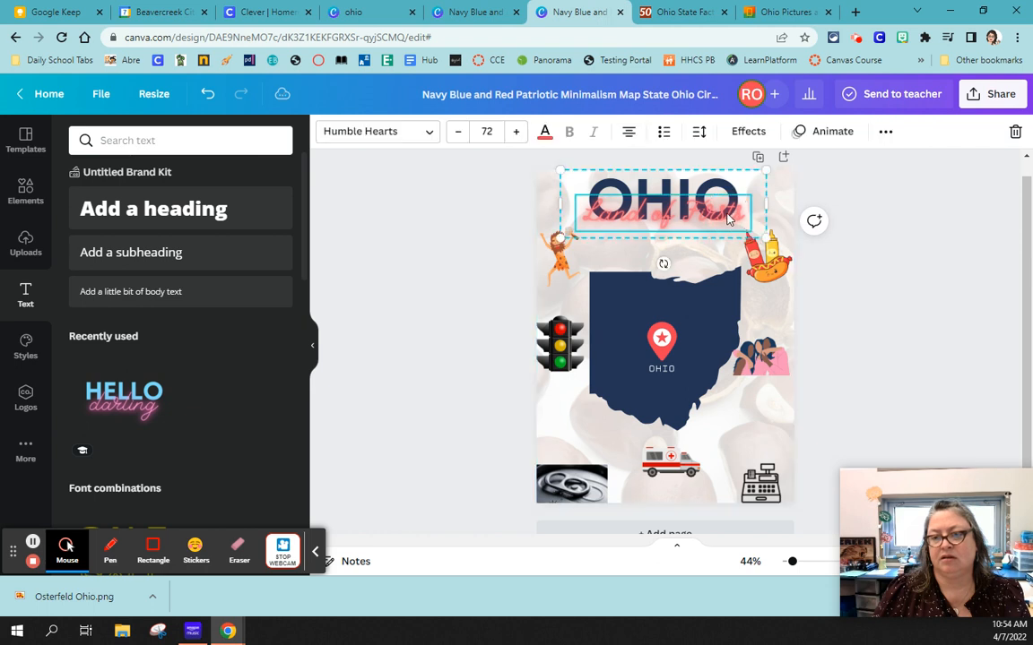
{"action": "double_click", "coordinate": [627, 212]}
{"action": "left_click", "coordinate": [746, 131]}
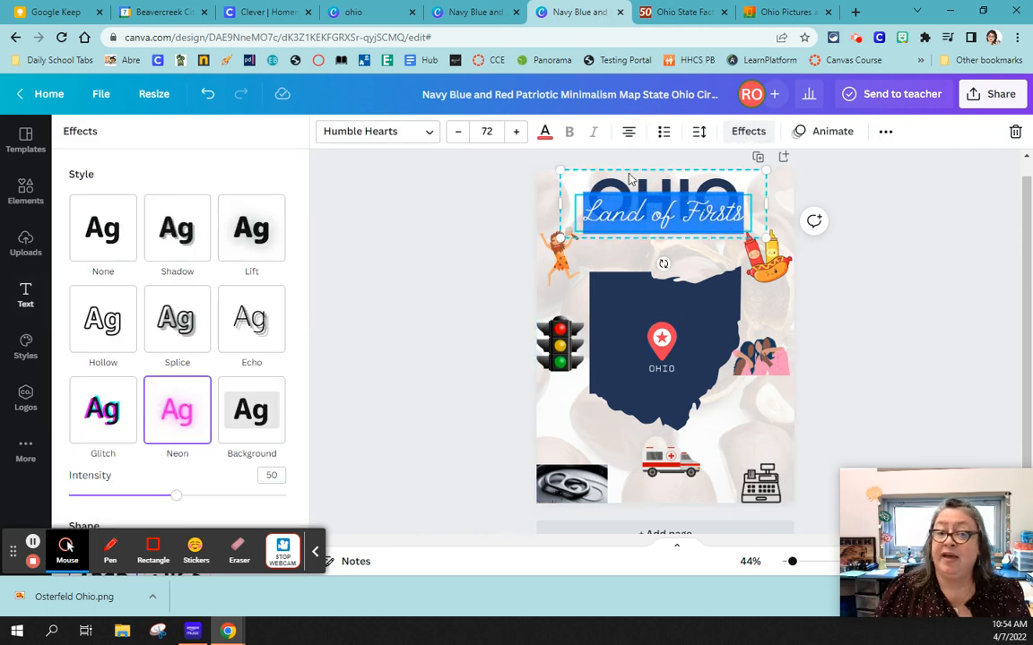
{"action": "scroll", "coordinate": [166, 477], "scroll_direction": "down", "scroll_amount": 2}
{"action": "left_click_drag", "start_coordinate": [174, 425], "coordinate": [288, 421]}
{"action": "left_click", "coordinate": [354, 339]}
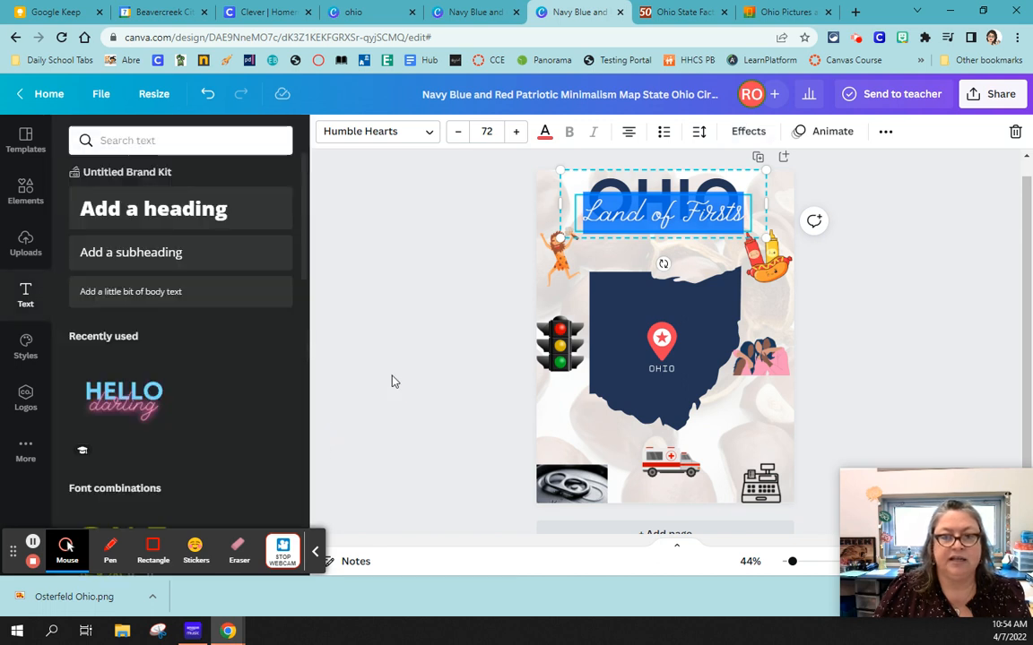
{"action": "left_click", "coordinate": [417, 294]}
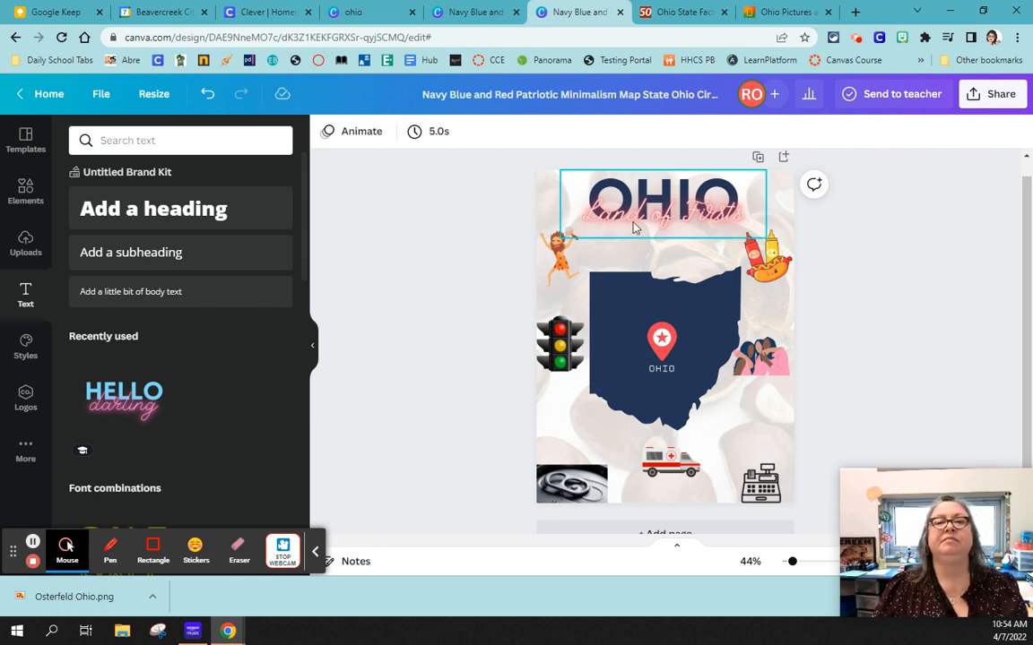
{"action": "left_click", "coordinate": [629, 313]}
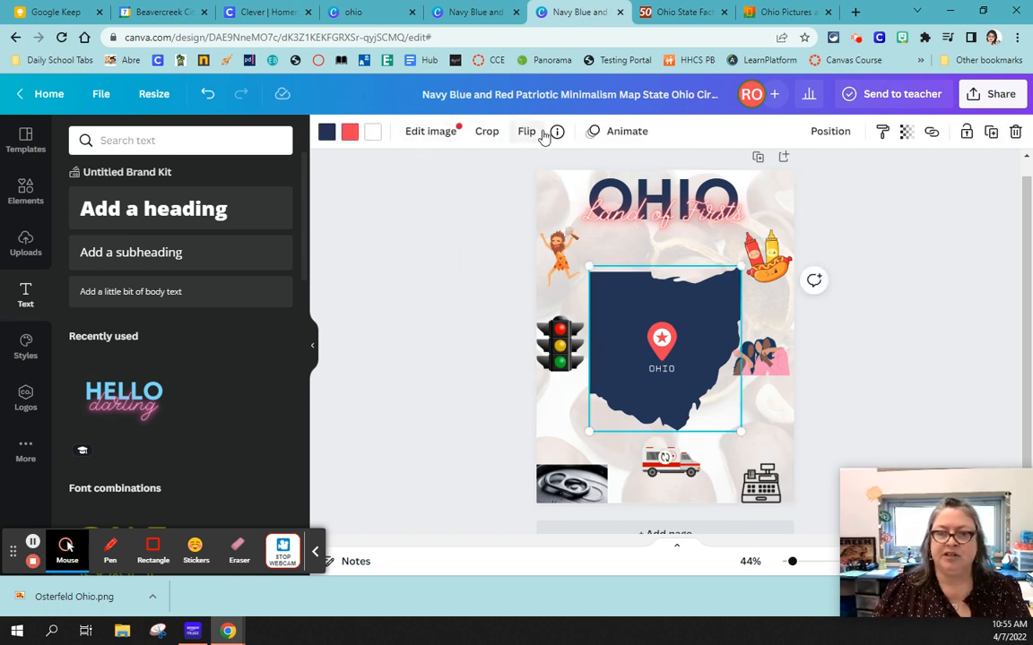
{"action": "left_click", "coordinate": [553, 349]}
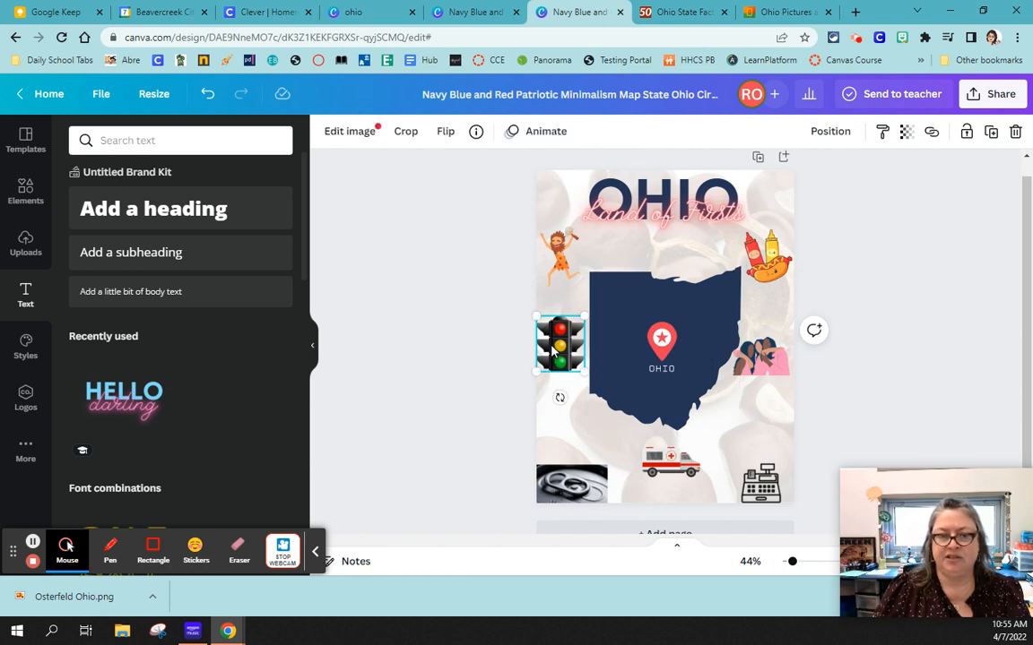
{"action": "left_click", "coordinate": [615, 222]}
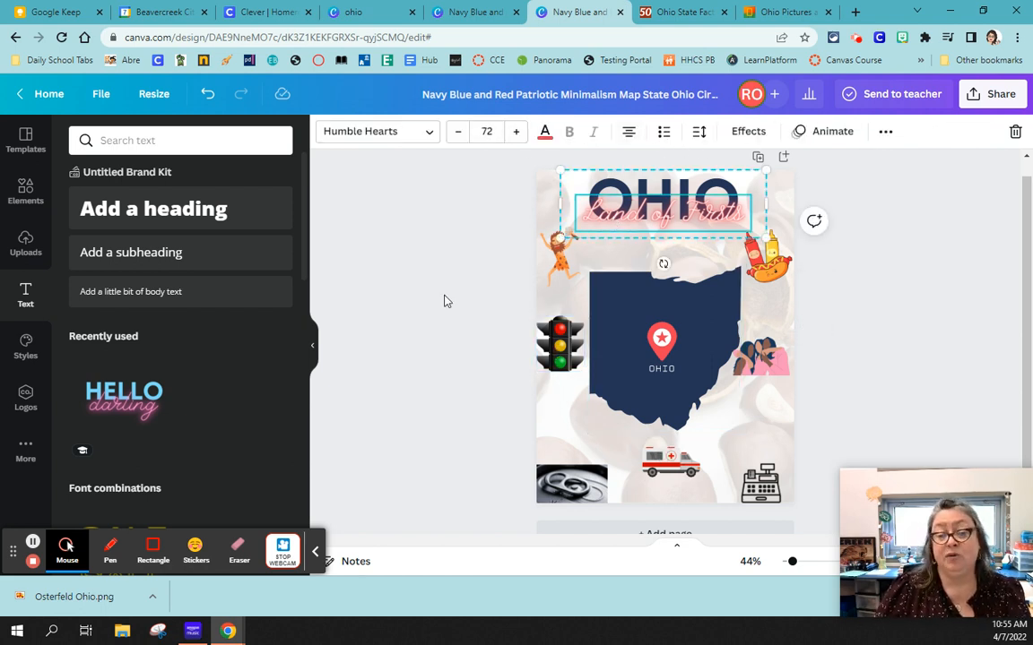
{"action": "left_click", "coordinate": [402, 233]}
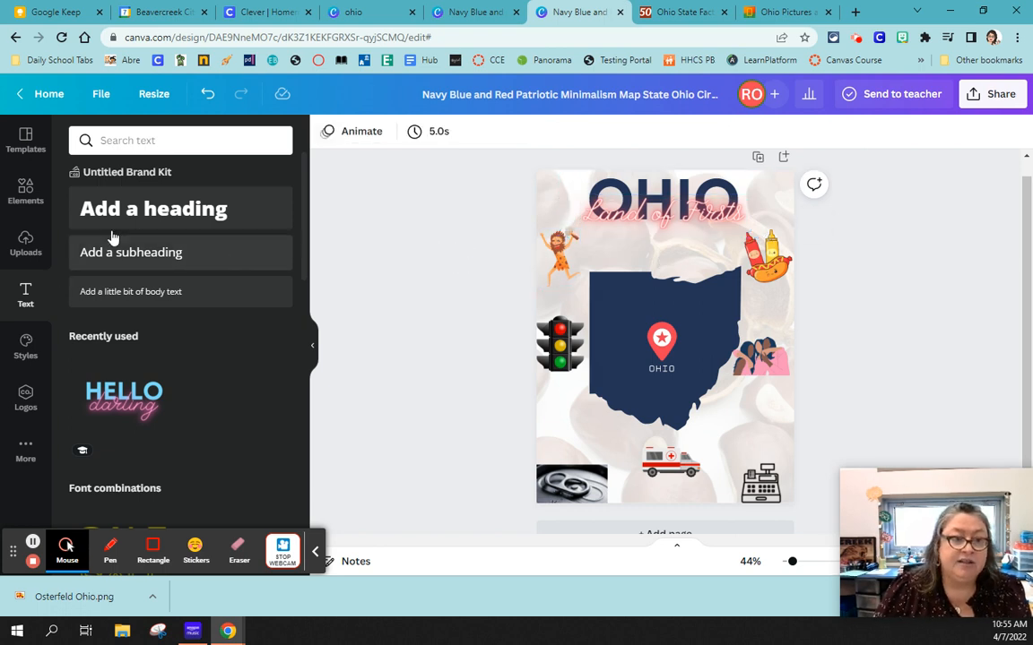
- Add the body text "First humans 13,000 years ago" and place it beneath the caveman in a narrow, wrapped text box
{"action": "left_click", "coordinate": [136, 294]}
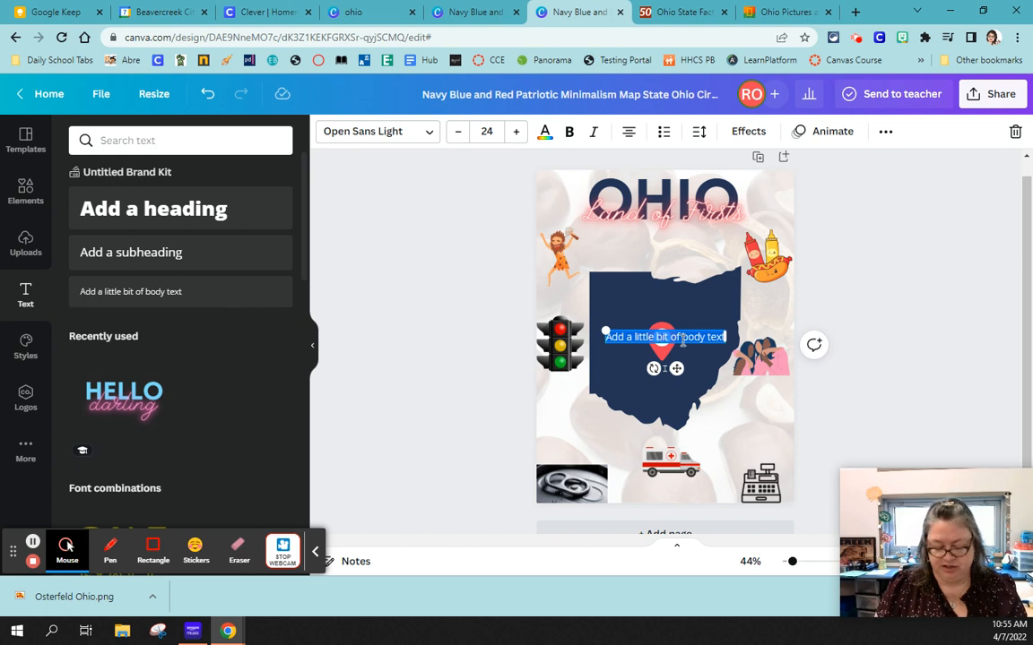
{"action": "type", "text": "First"}
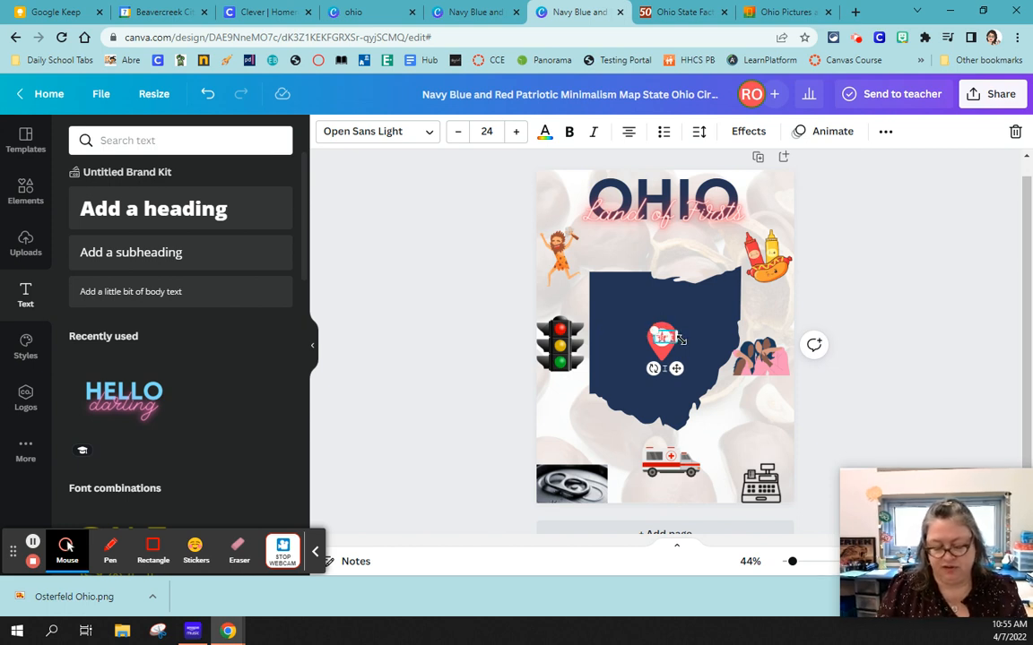
{"action": "type", "text": " Ohioans 13"}
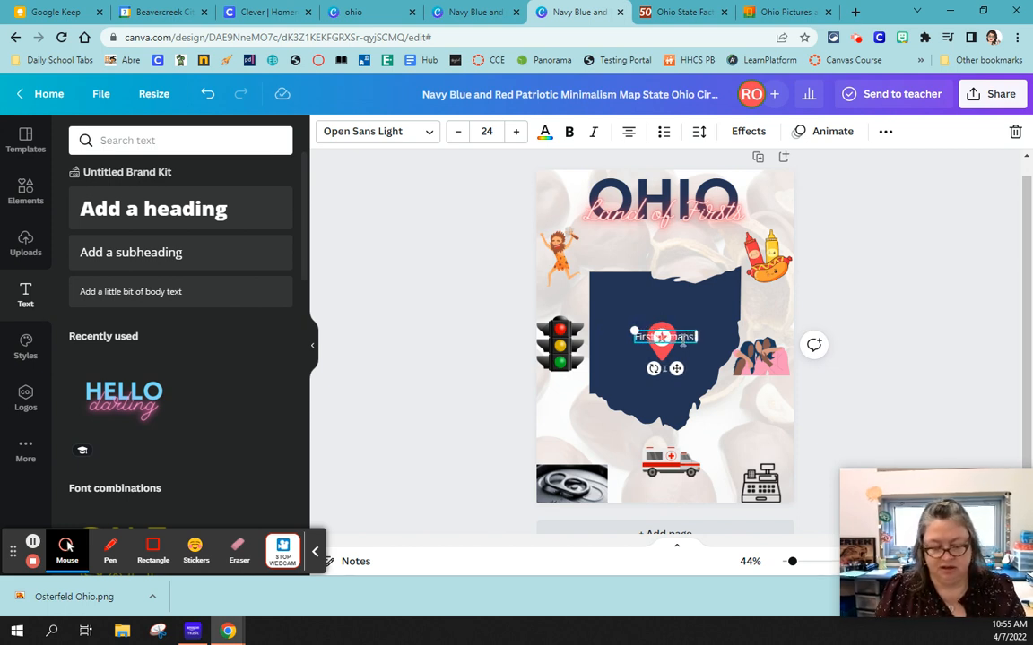
{"action": "type", "text": ",000 years ag"}
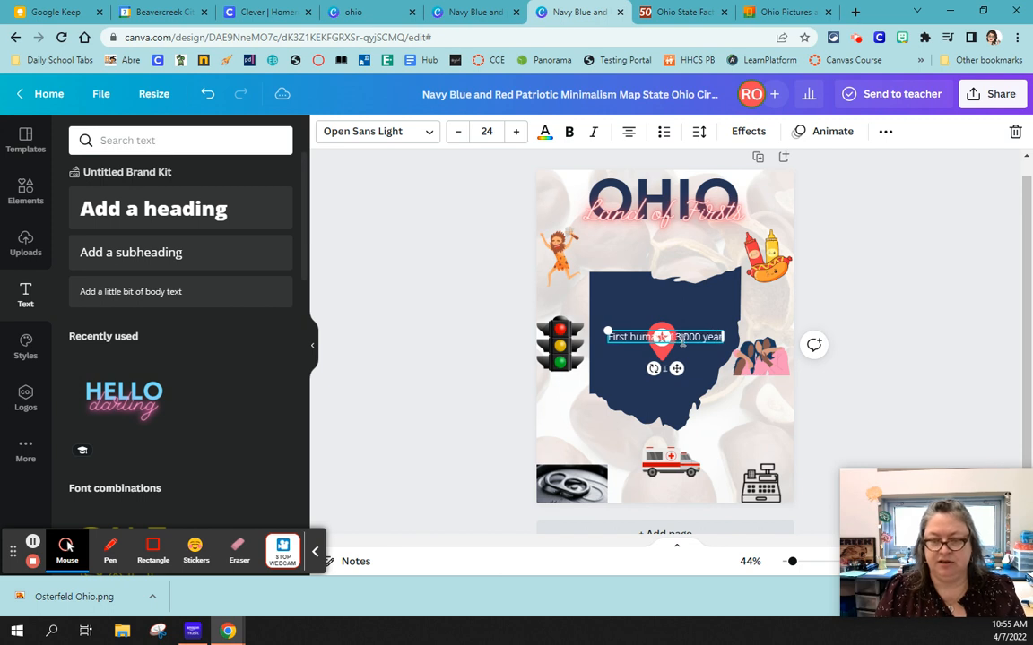
{"action": "type", "text": "o"}
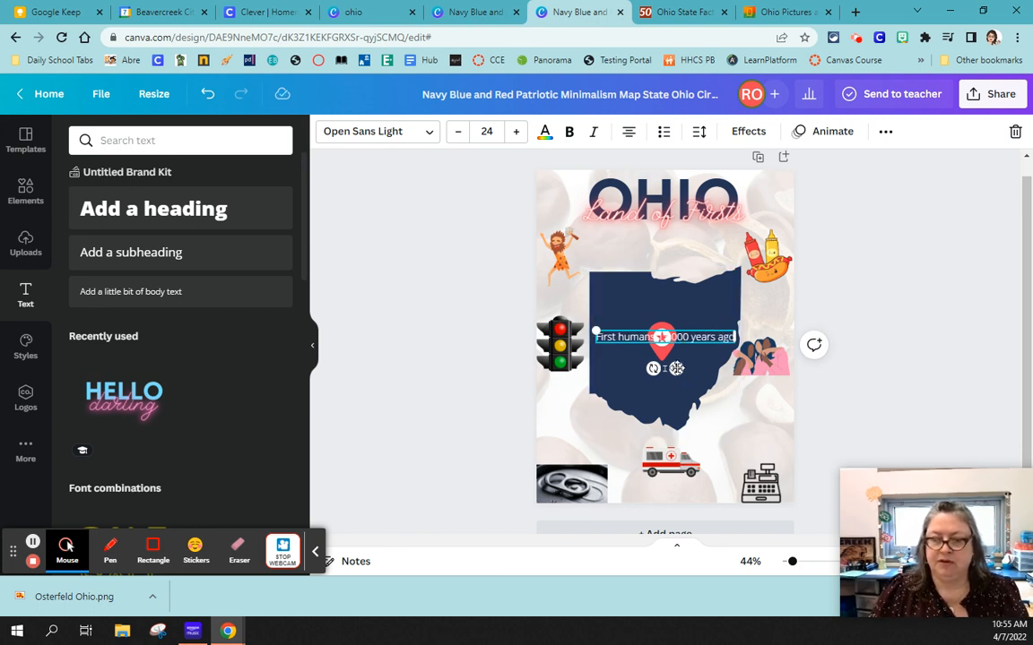
{"action": "left_click_drag", "start_coordinate": [637, 340], "coordinate": [576, 290]}
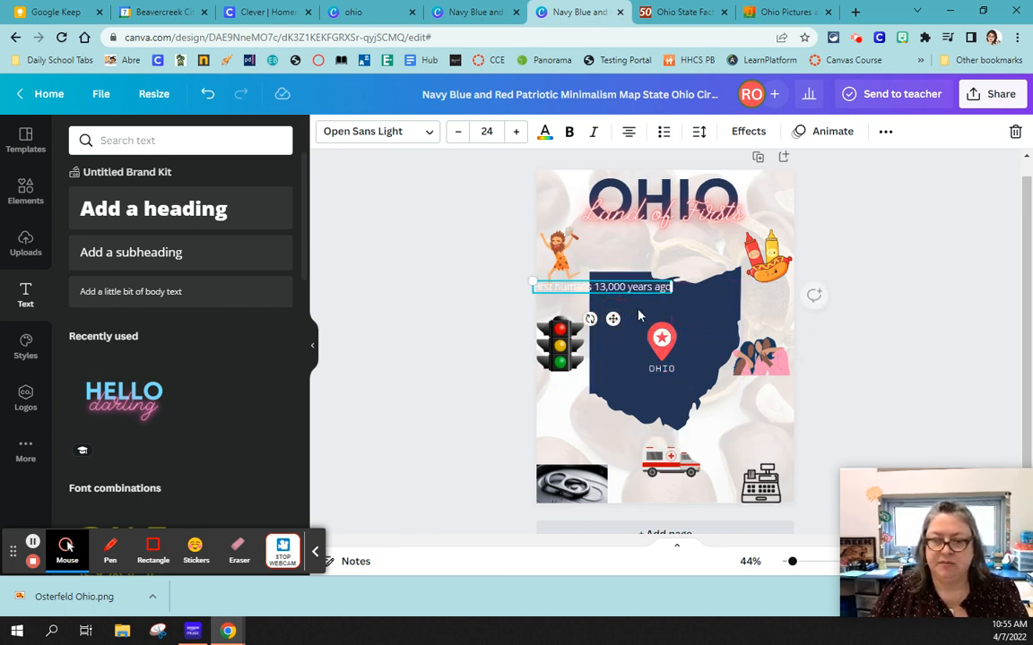
{"action": "left_click_drag", "start_coordinate": [673, 287], "coordinate": [591, 284]}
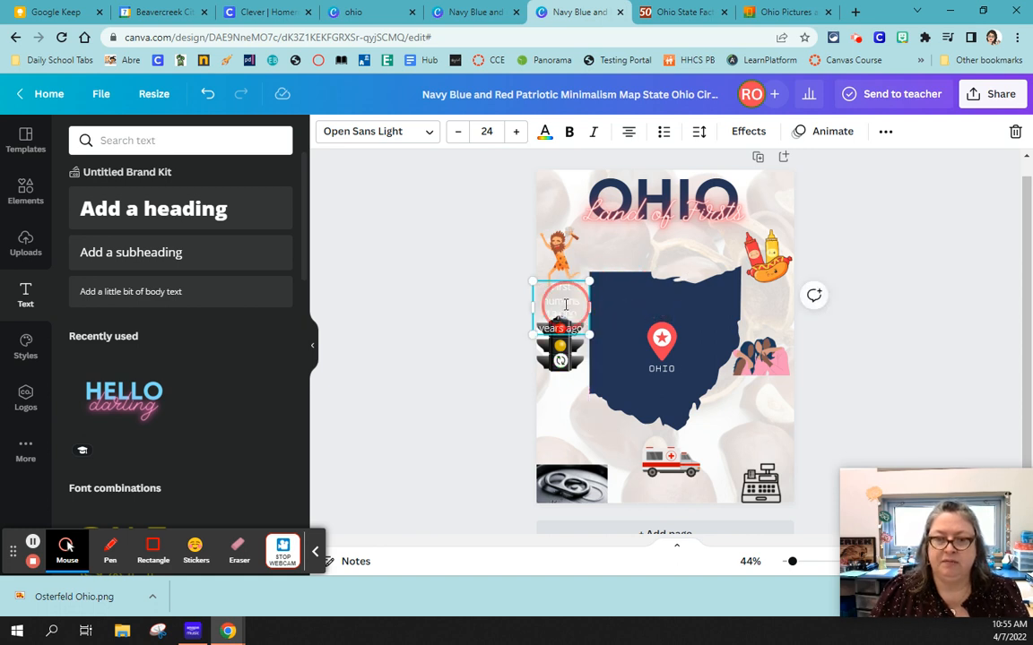
- Recolor the "First humans 13,000 years ago" caption with the dark blue document color
{"action": "double_click", "coordinate": [580, 309]}
{"action": "left_click", "coordinate": [544, 131]}
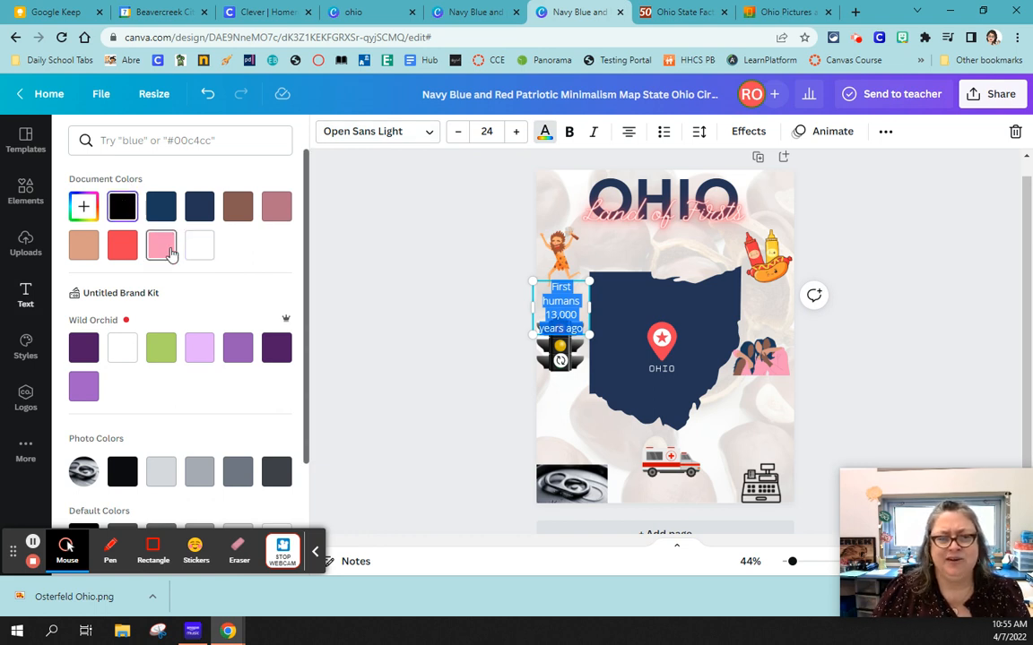
{"action": "left_click", "coordinate": [155, 208]}
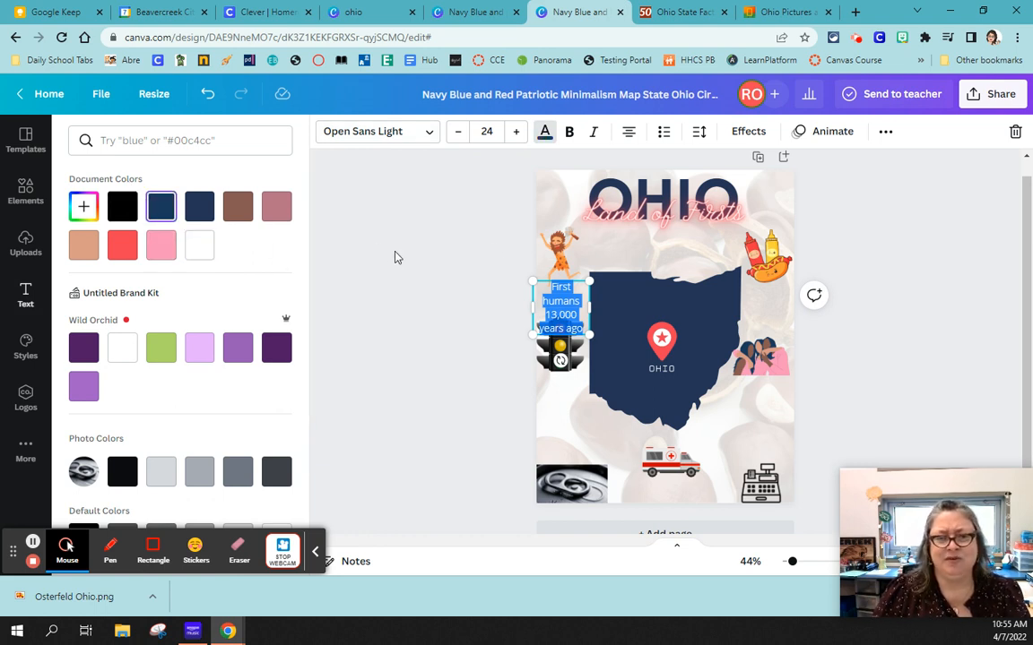
- Set the caveman caption's font size to 17 and shift it slightly lower, between the caveman and the traffic light
{"action": "left_click", "coordinate": [457, 133]}
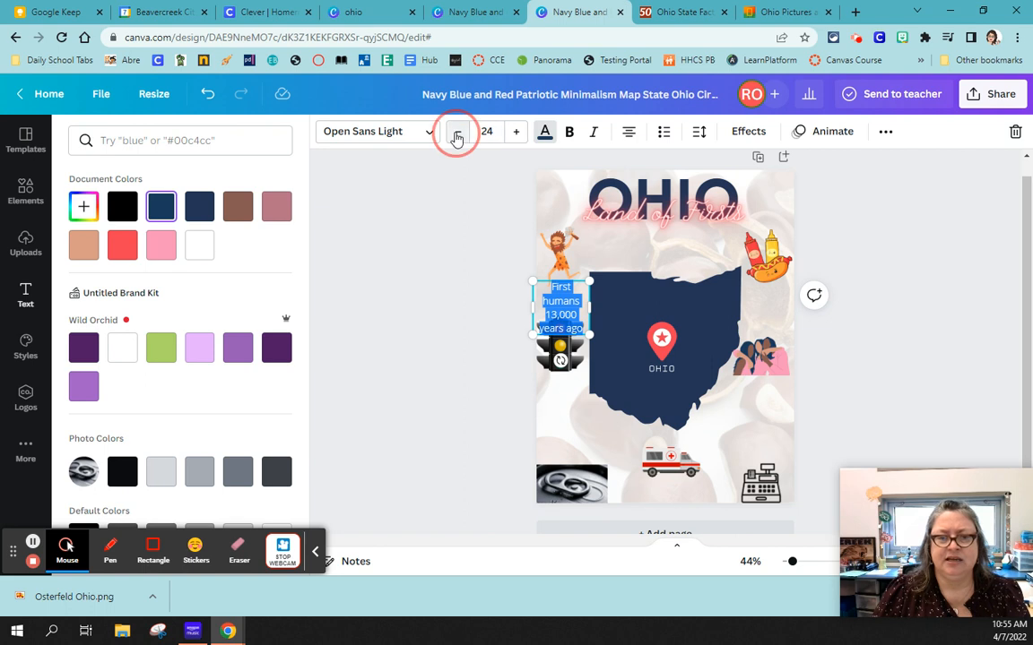
{"action": "left_click", "coordinate": [457, 132]}
{"action": "left_click", "coordinate": [457, 133]}
{"action": "left_click", "coordinate": [457, 133]}
{"action": "left_click", "coordinate": [458, 133]}
{"action": "left_click", "coordinate": [457, 132]}
{"action": "left_click", "coordinate": [457, 133]}
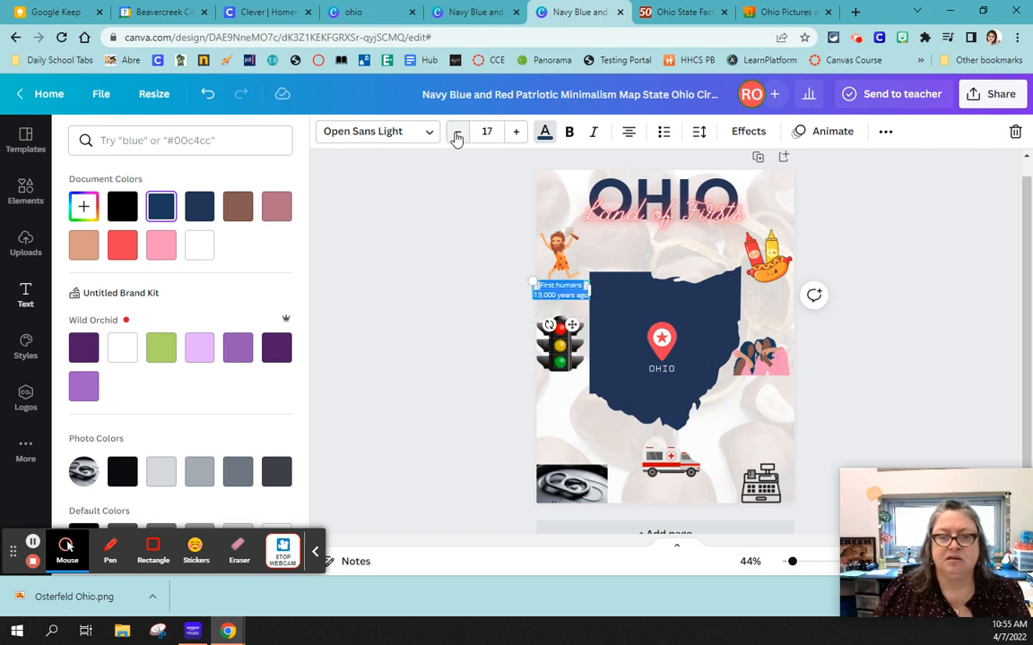
{"action": "left_click", "coordinate": [502, 200]}
{"action": "left_click", "coordinate": [523, 263]}
{"action": "left_click", "coordinate": [510, 258]}
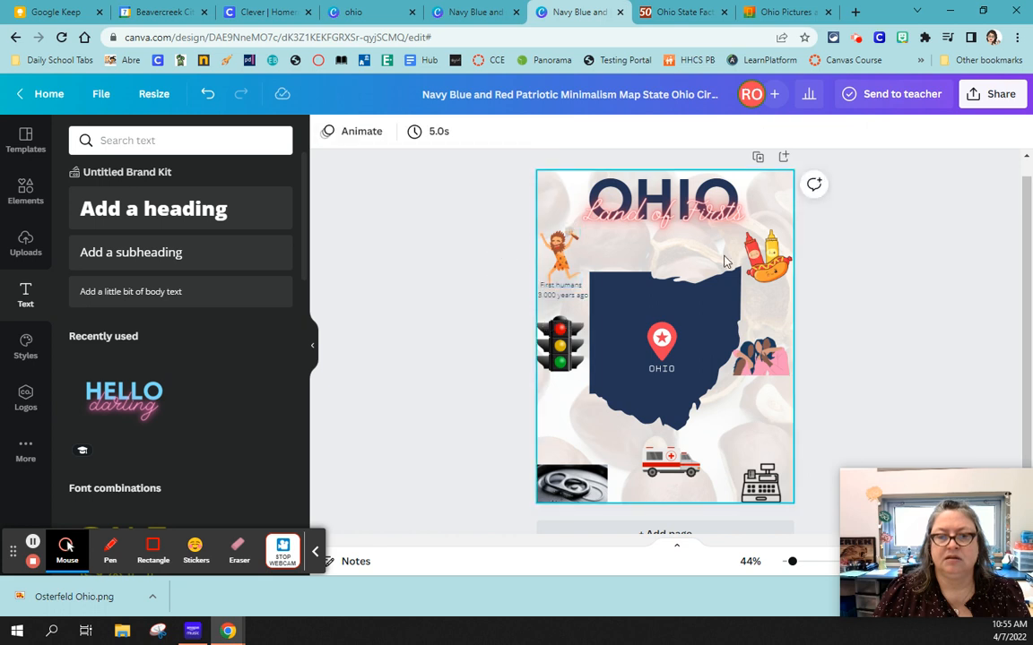
{"action": "left_click_drag", "start_coordinate": [558, 291], "coordinate": [567, 301]}
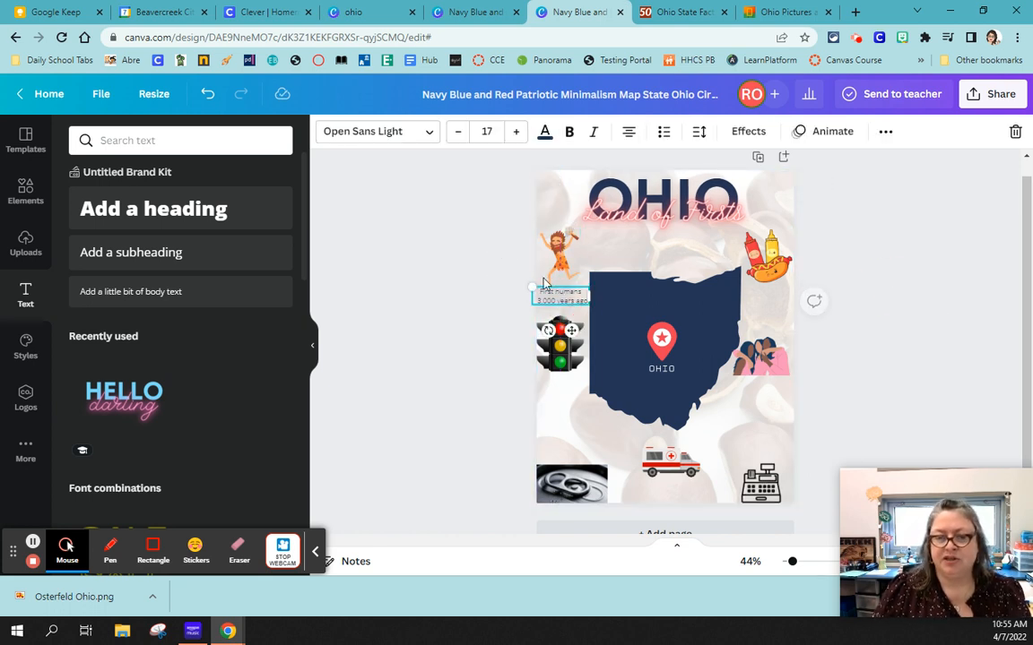
{"action": "left_click", "coordinate": [498, 251]}
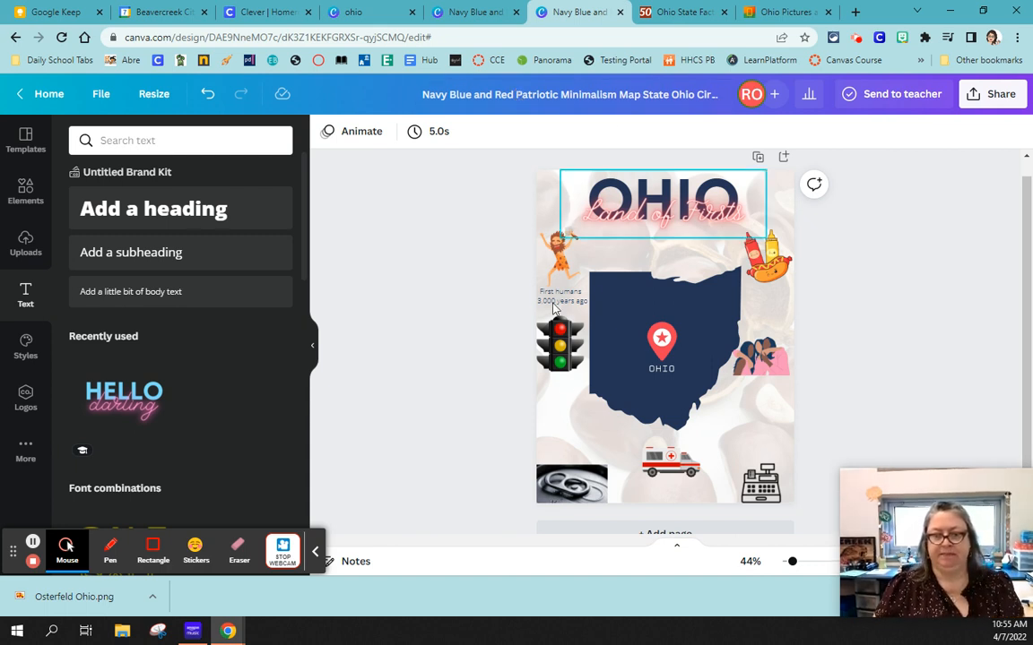
- Rename the design with the author's surname followed by "Ohio"
{"action": "left_click", "coordinate": [499, 99]}
{"action": "type", "text": "Os"}
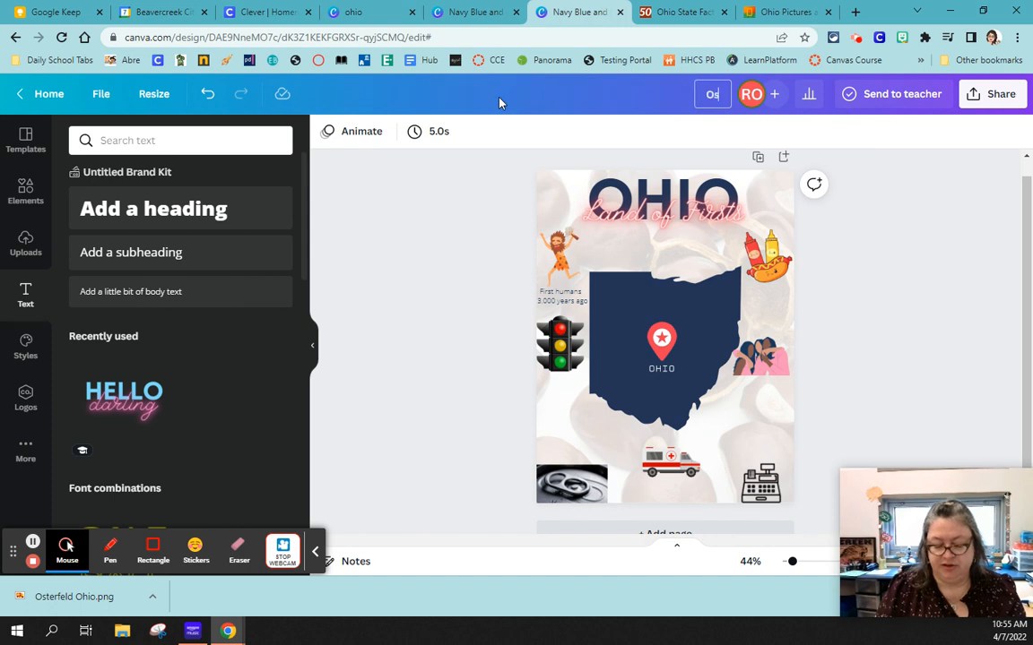
{"action": "type", "text": "terfeld Ohio"}
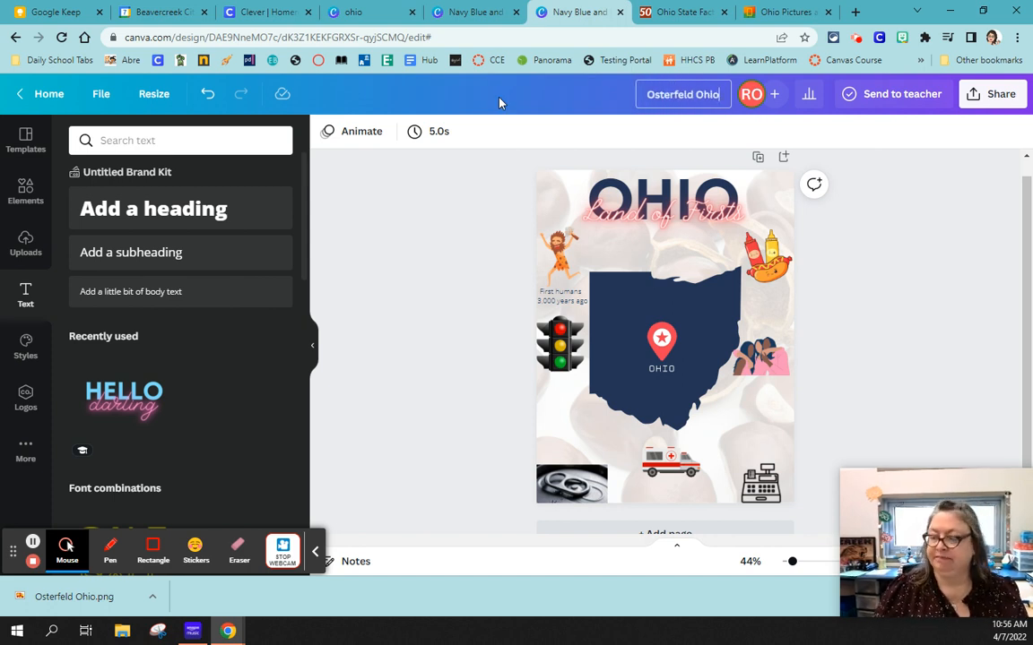
{"action": "key", "text": "Return"}
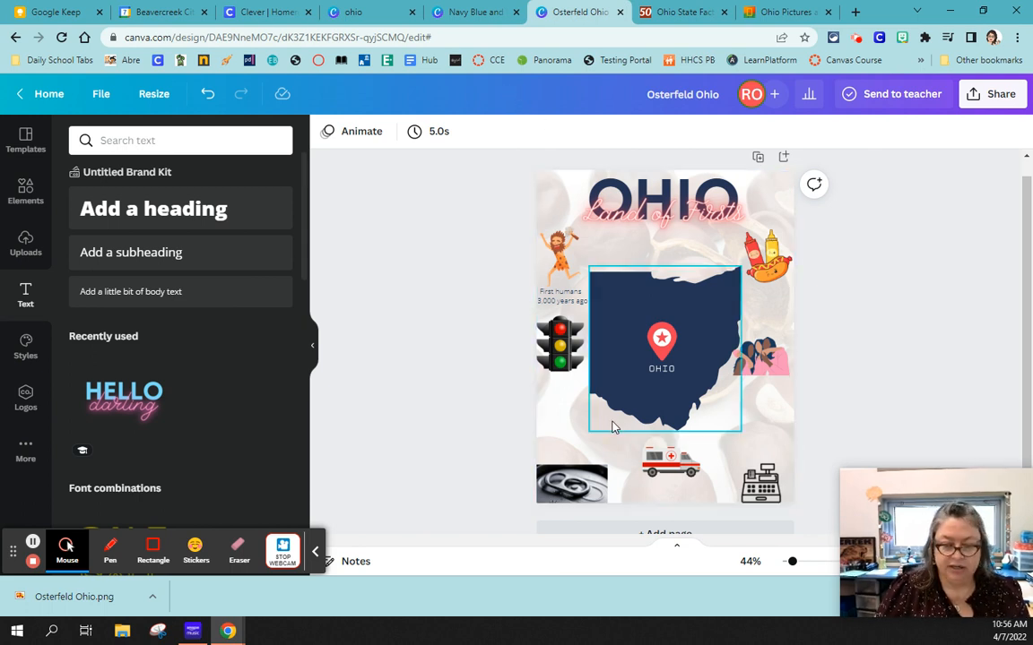
- Download the design with PNG as the file type
{"action": "left_click", "coordinate": [995, 95]}
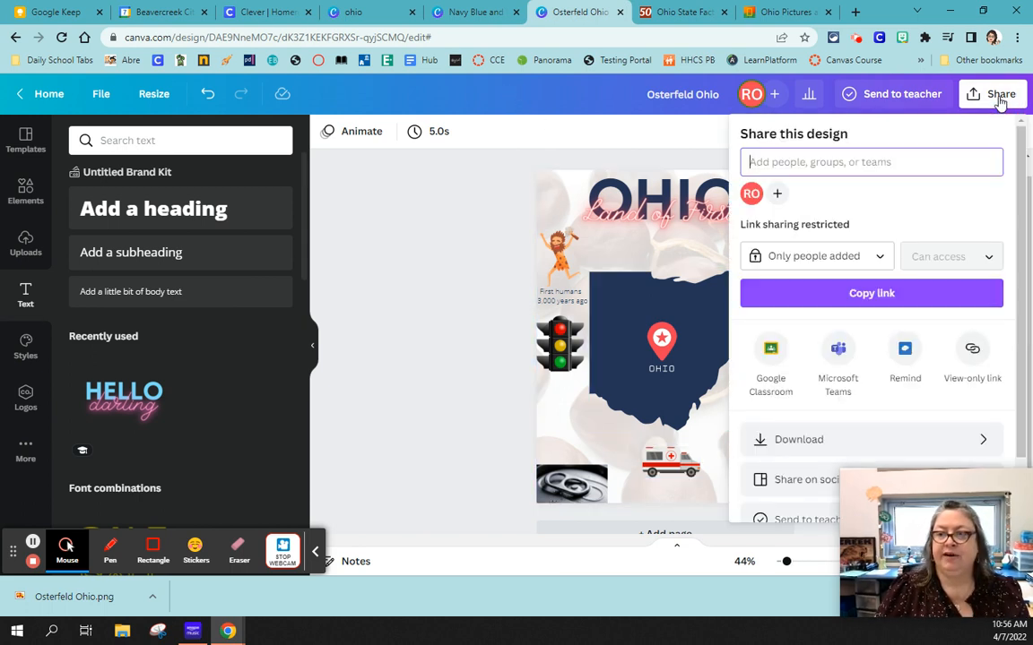
{"action": "scroll", "coordinate": [977, 224], "scroll_direction": "down", "scroll_amount": 2}
{"action": "left_click", "coordinate": [981, 373]}
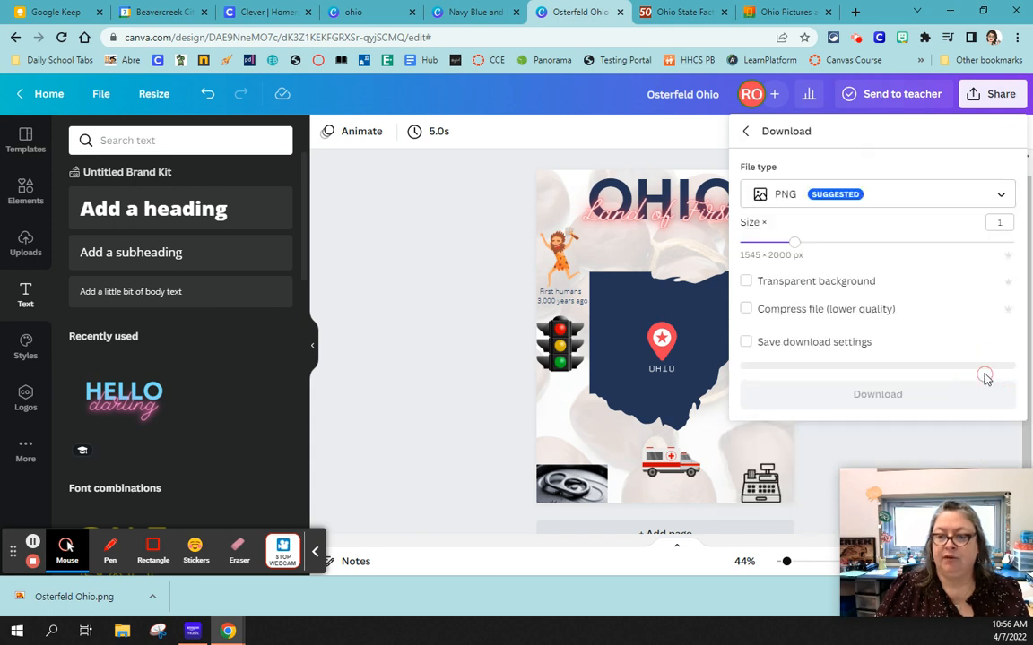
{"action": "left_click", "coordinate": [848, 197]}
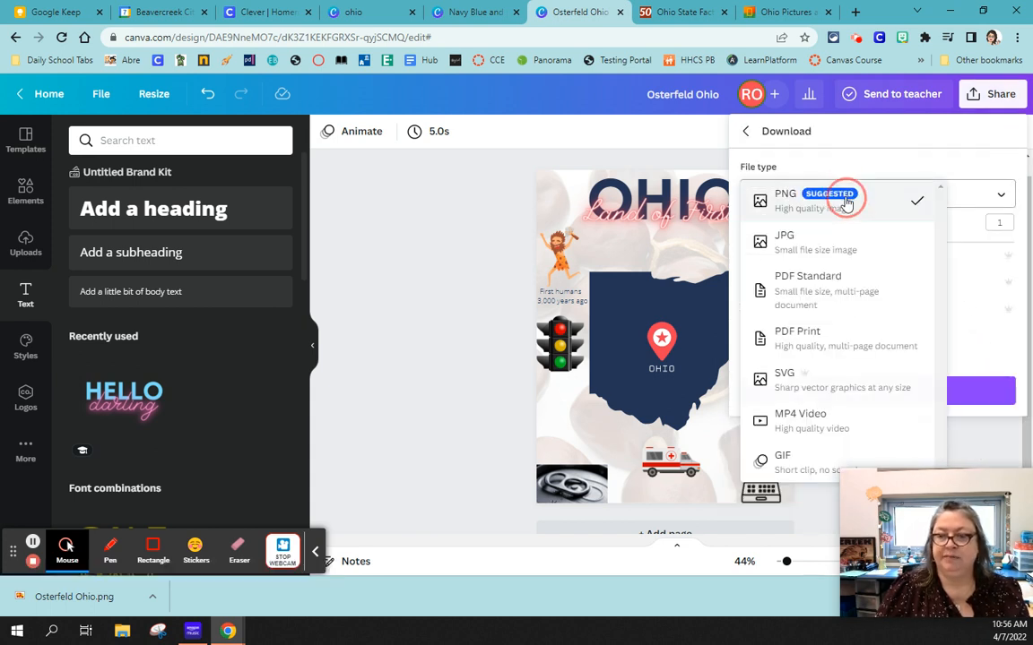
{"action": "left_click", "coordinate": [848, 199]}
{"action": "left_click", "coordinate": [881, 398]}
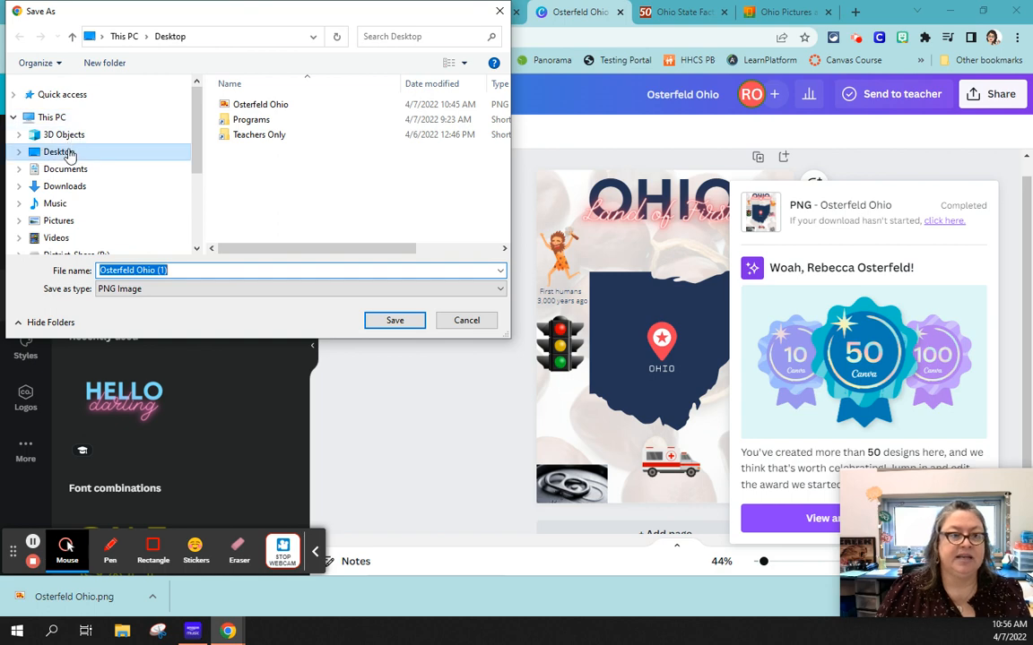
- Save the downloaded PNG image to the Desktop folder
{"action": "left_click", "coordinate": [64, 153]}
{"action": "left_click", "coordinate": [182, 270]}
{"action": "left_click", "coordinate": [182, 270]}
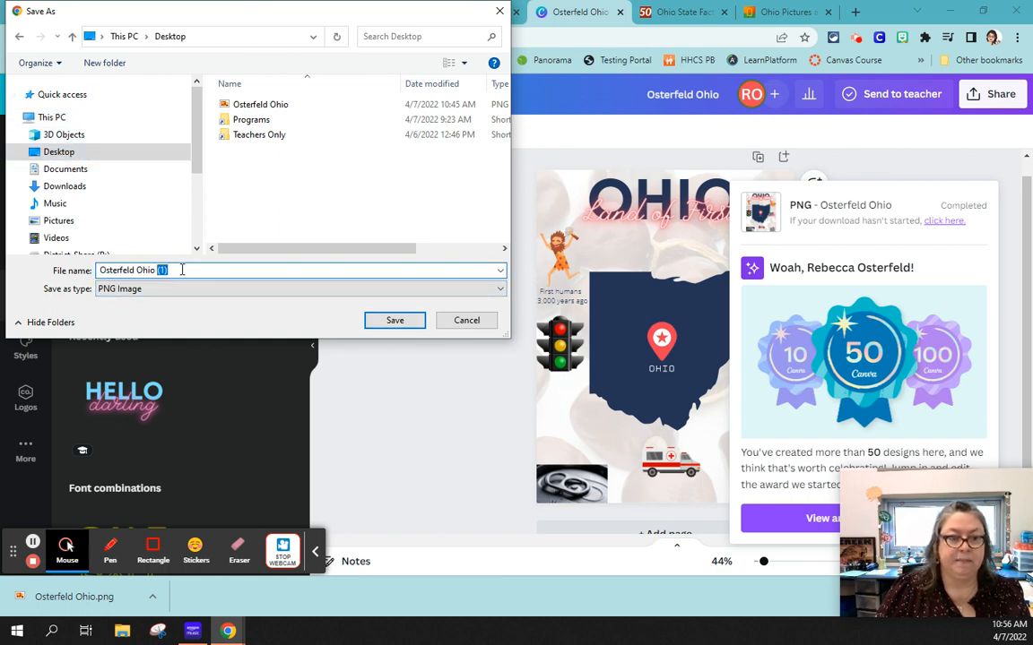
{"action": "left_click", "coordinate": [383, 324]}
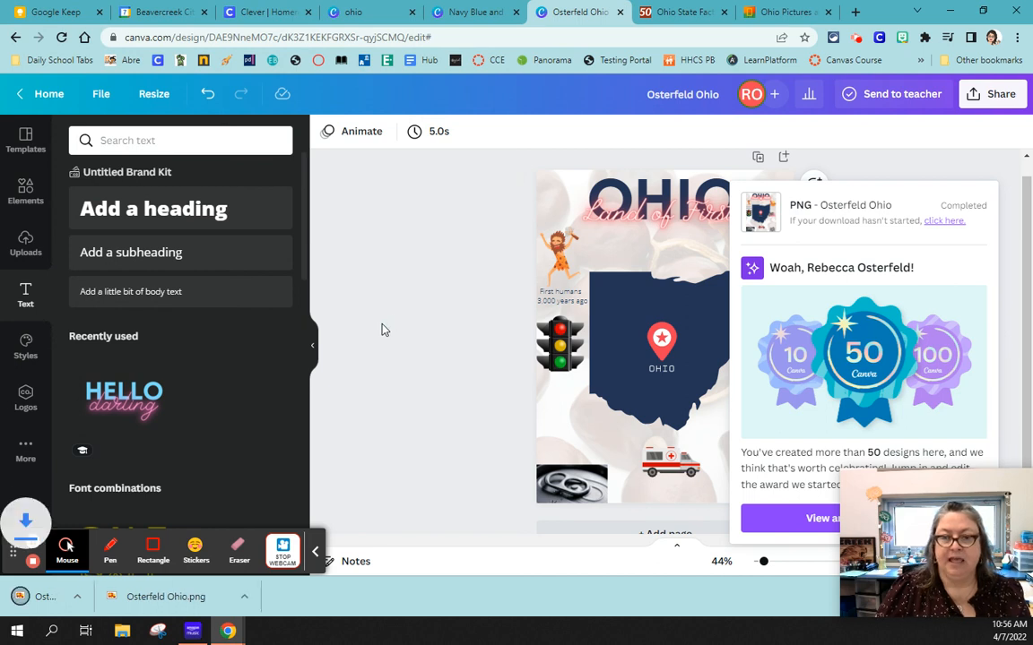